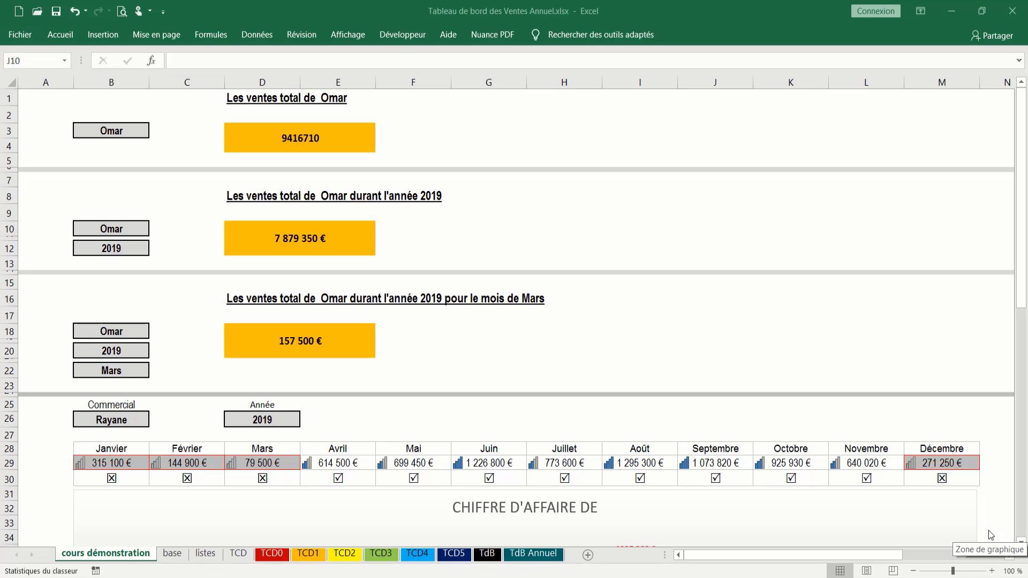
Copy the euro currency formatting from the 2019 sales total in D10 to the overall sales total in D3
left_click(342, 238)
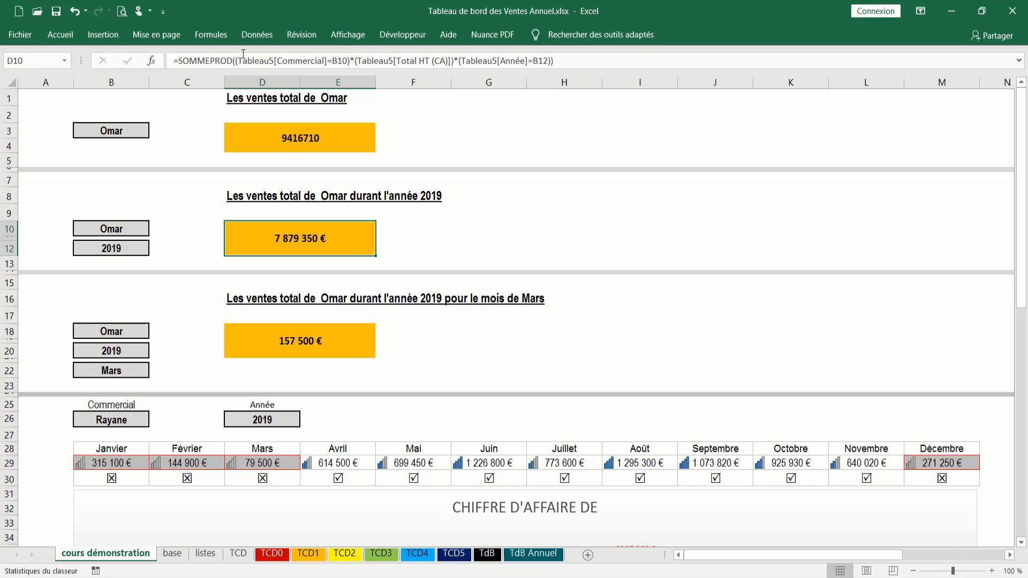
left_click(53, 34)
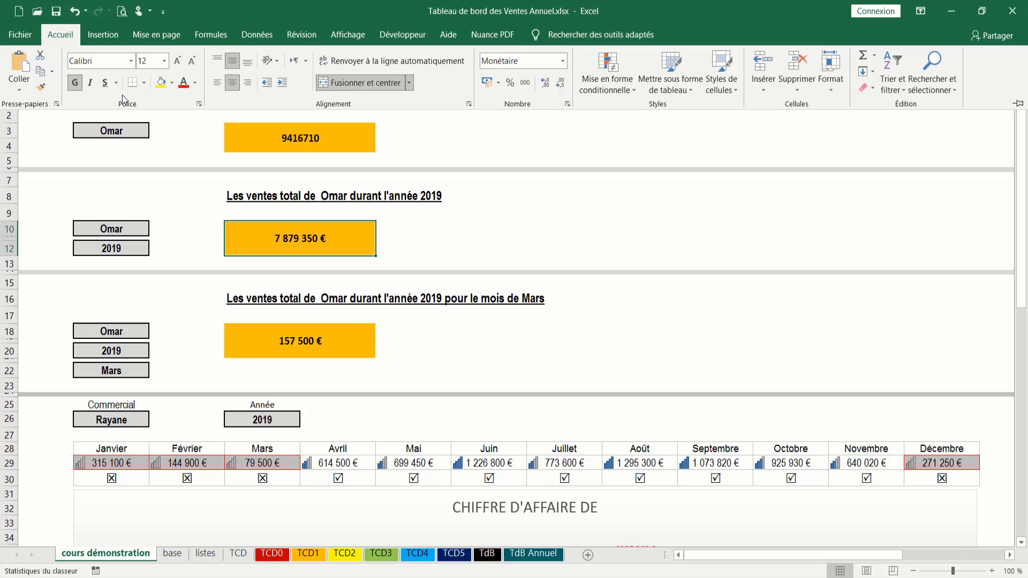
left_click(41, 87)
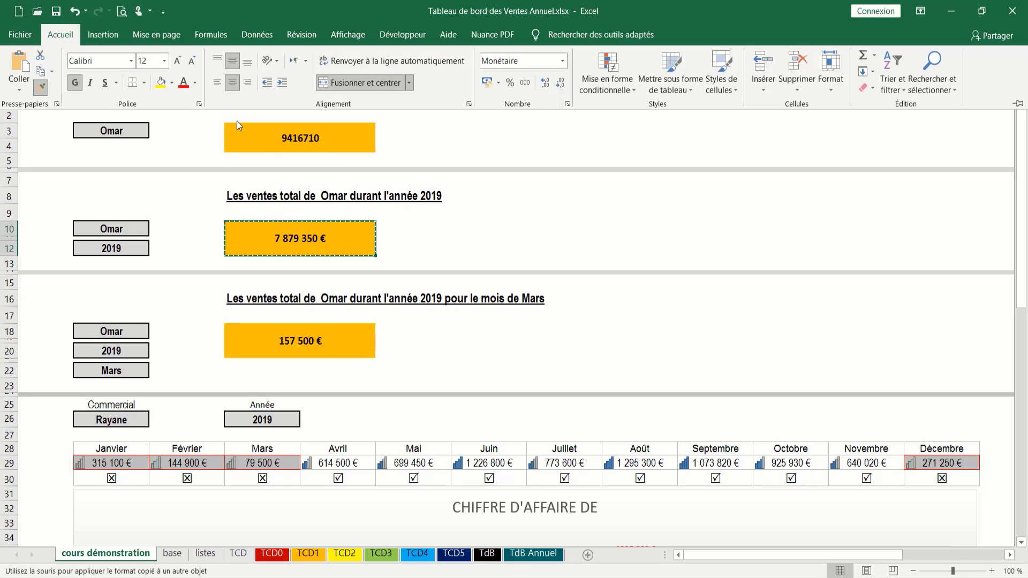
left_click(41, 87)
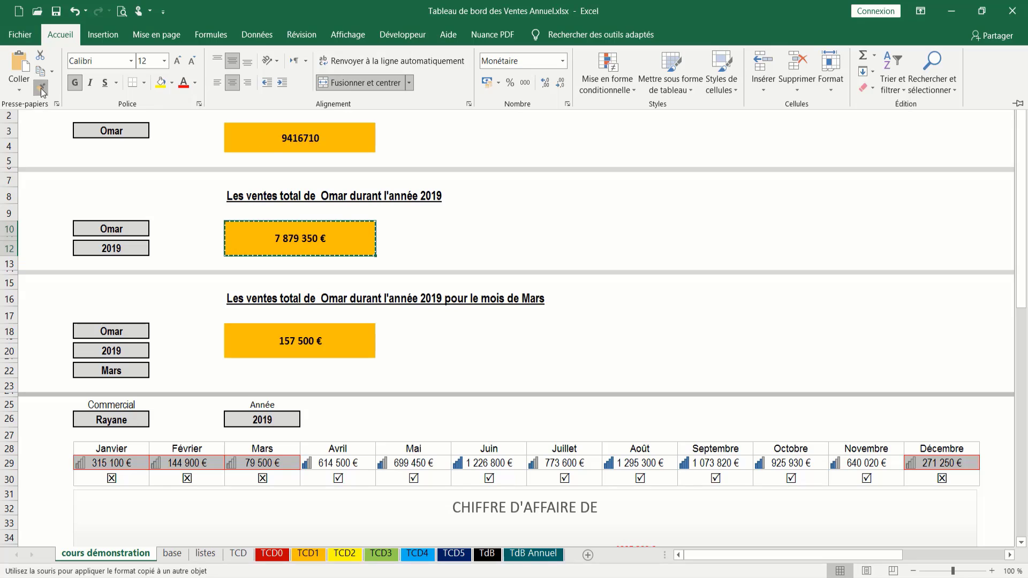
left_click(272, 139)
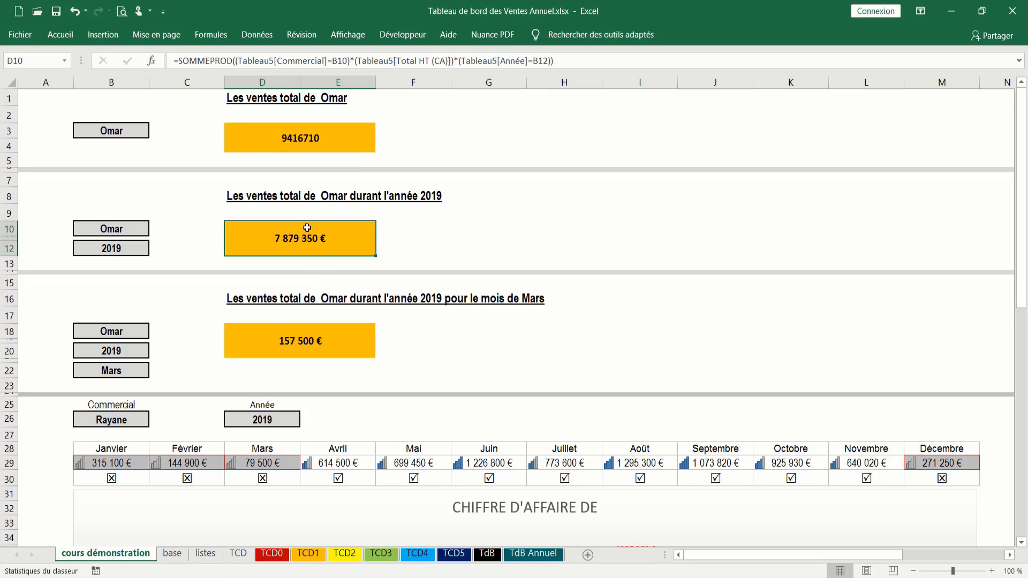
left_click(54, 37)
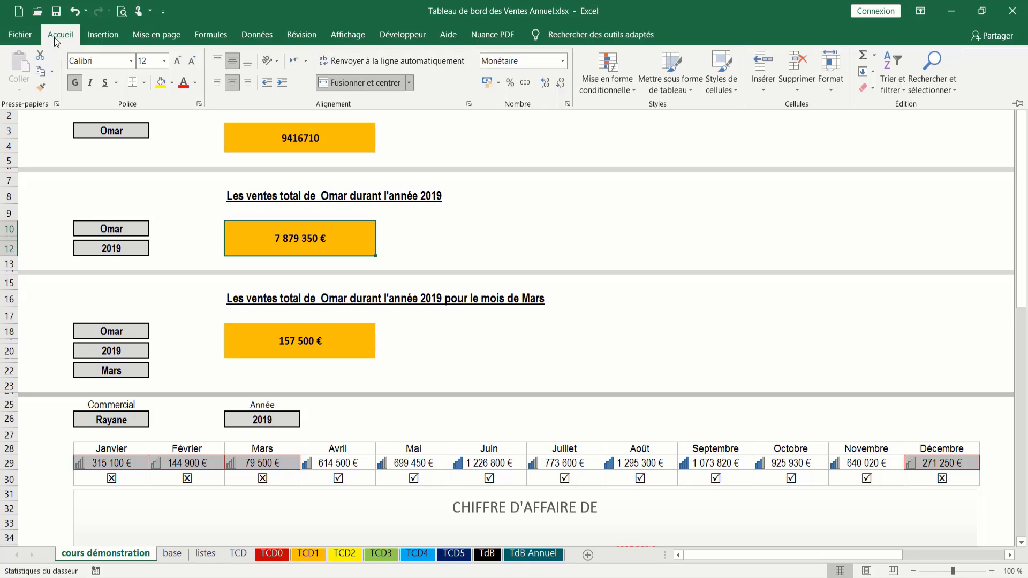
left_click(42, 87)
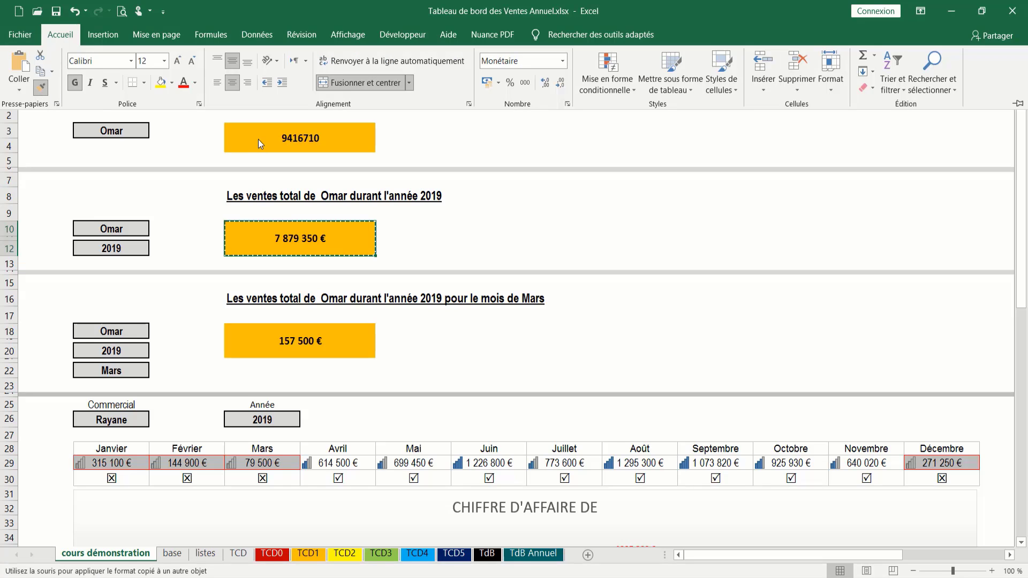
left_click(274, 136)
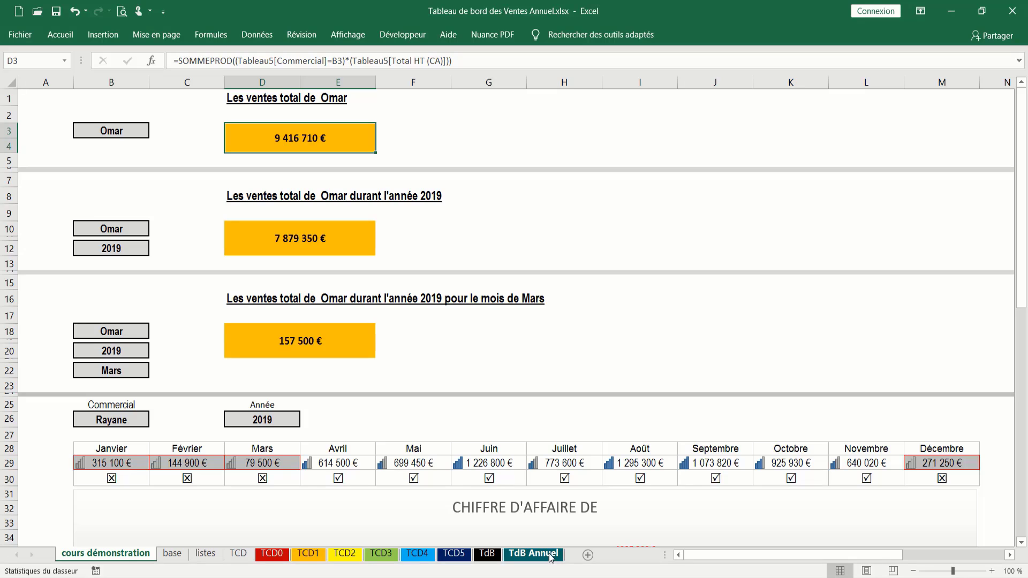
Examine the TdB and TdB Annuel dashboard sheets, including the linked cell behind a percentage label in a TdB doughnut chart
left_click(487, 554)
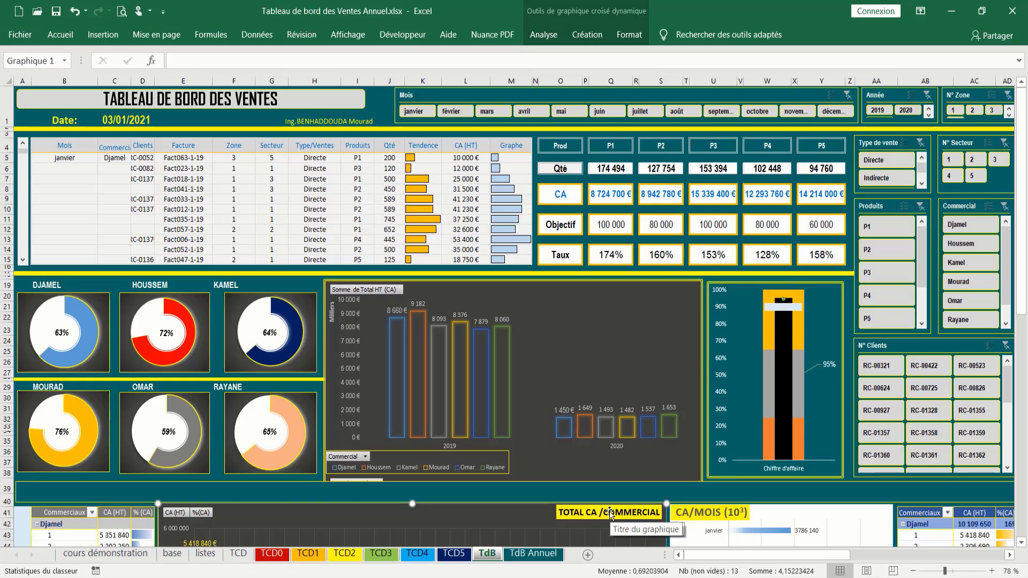
left_click(533, 553)
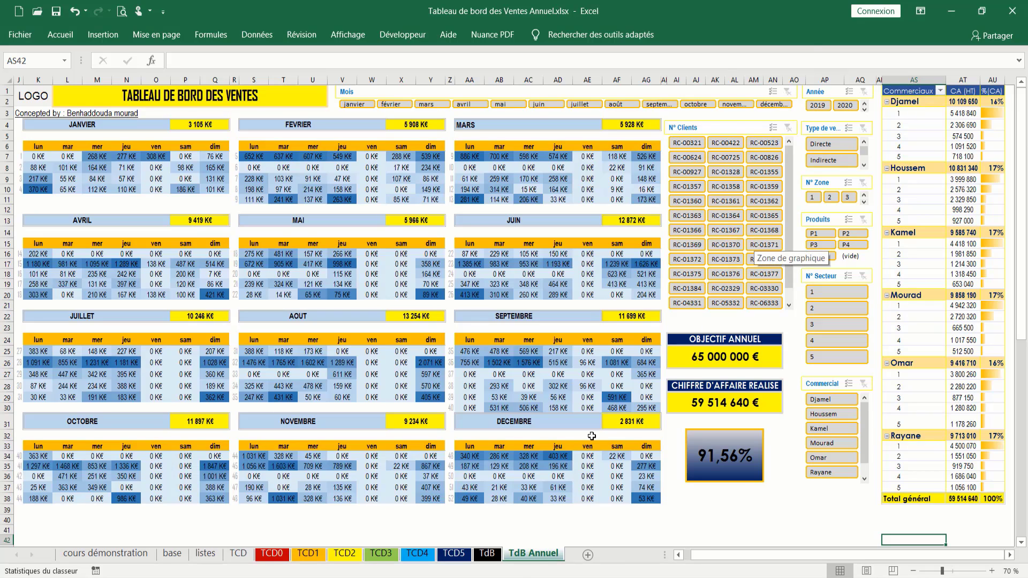
left_click(487, 553)
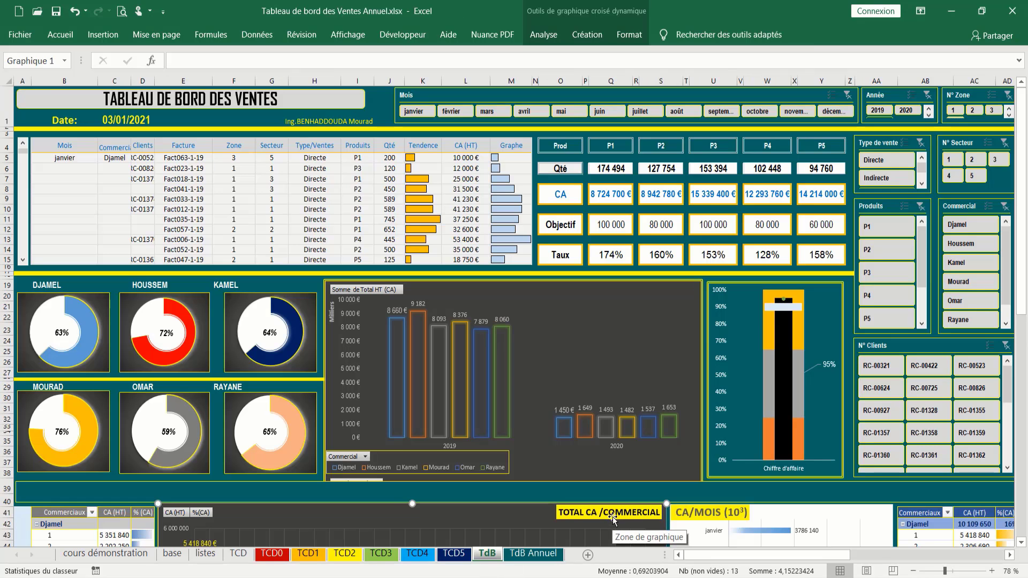
left_click(159, 349)
key("Left")
key("Left")
key("Left")
key("Left")
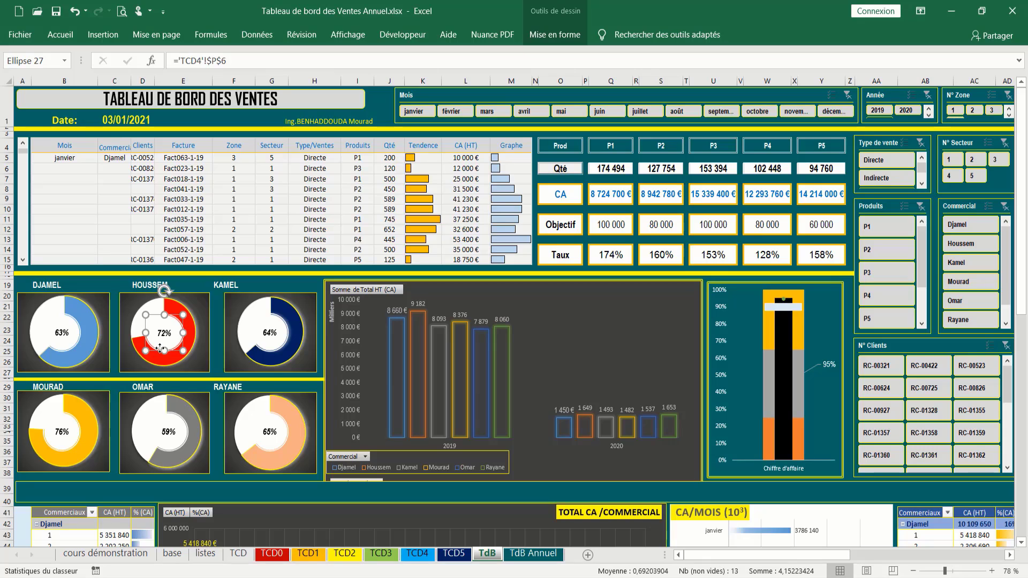
key("Left")
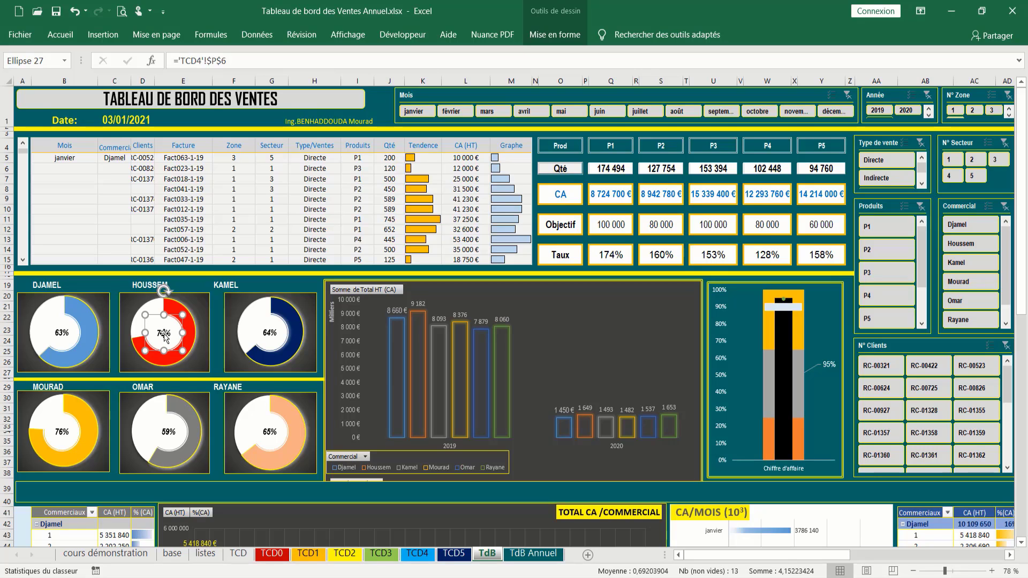
Go to the first rows of the base sheet's table and auto-fit the Produits column width
left_click(110, 556)
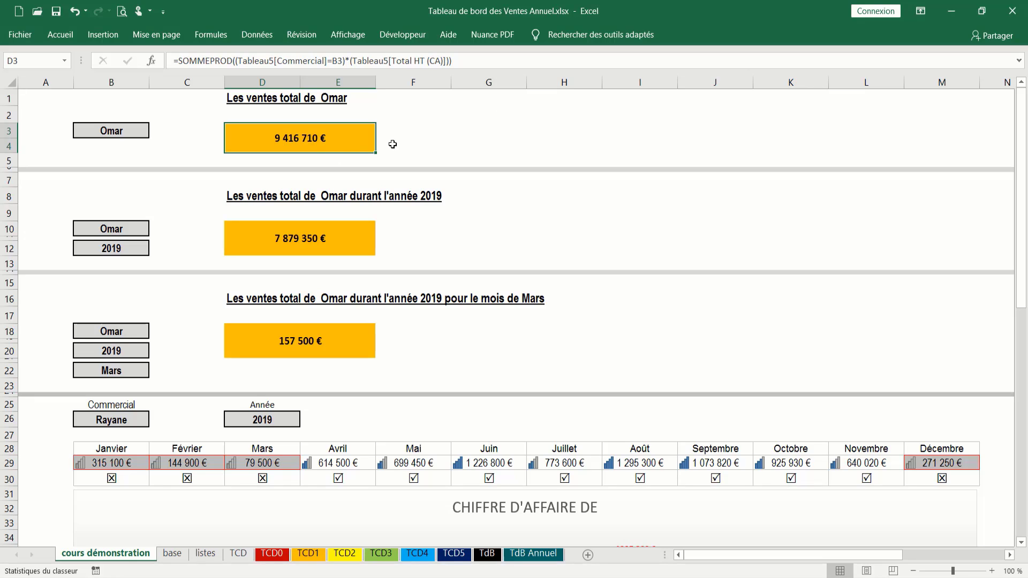
left_click(173, 554)
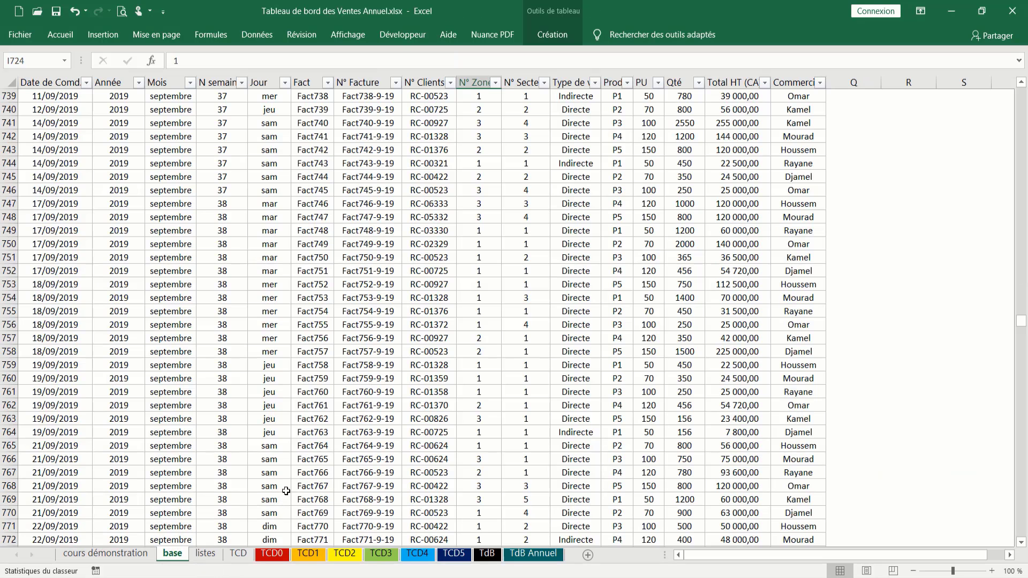
scroll(286, 492, "up", 20)
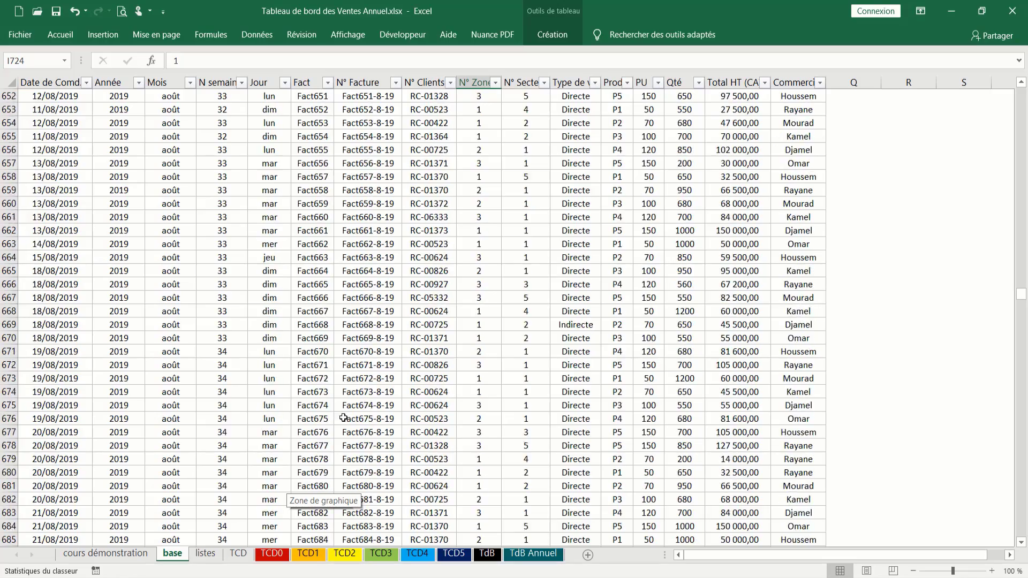
left_click_drag(1021, 296, 1019, 93)
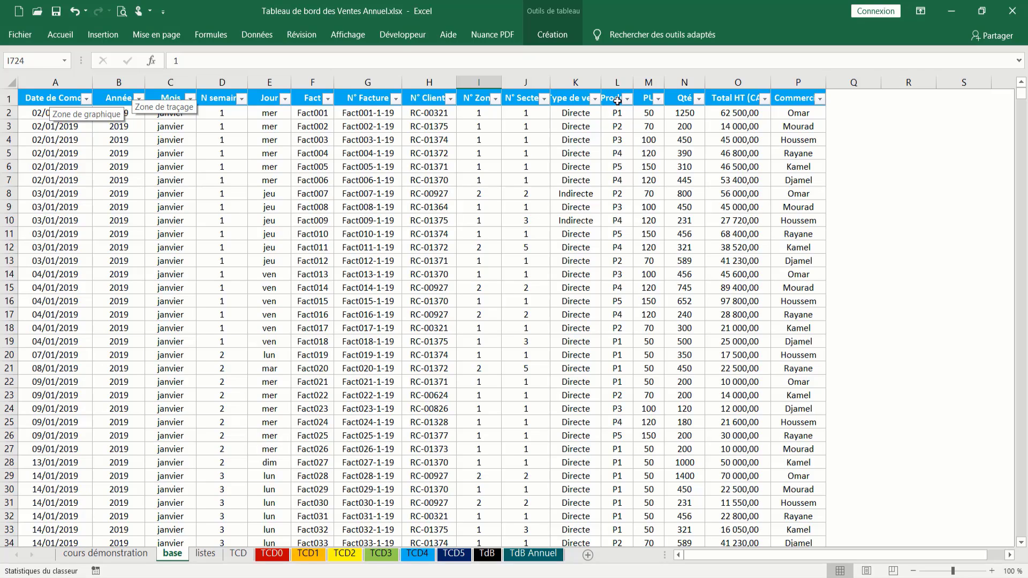
double_click(633, 82)
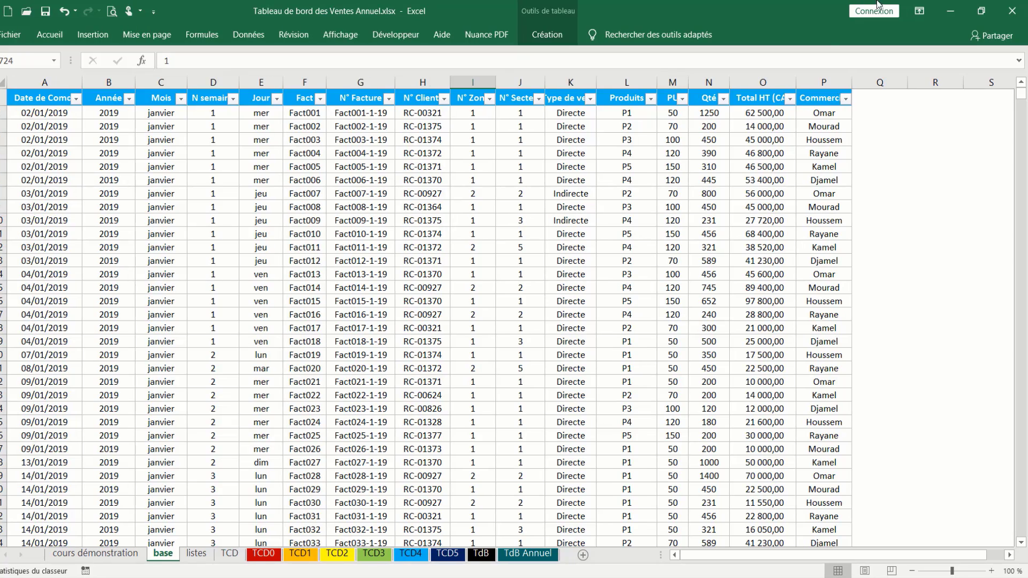
Examine the SOMMEPROD formula in D3 of the cours démonstration sheet and its source data in the base sheet
left_click(91, 553)
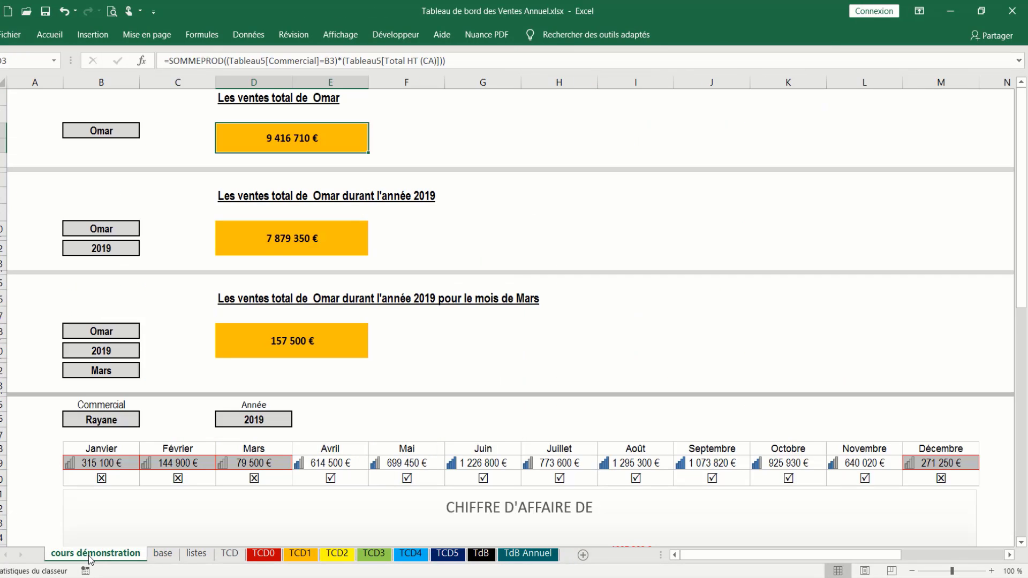
left_click(473, 136)
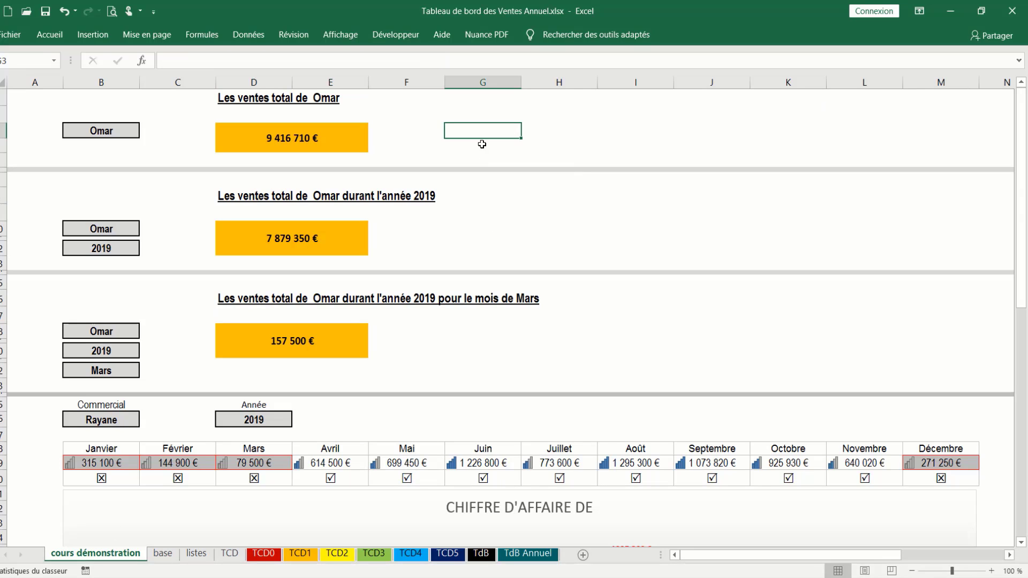
left_click(342, 137)
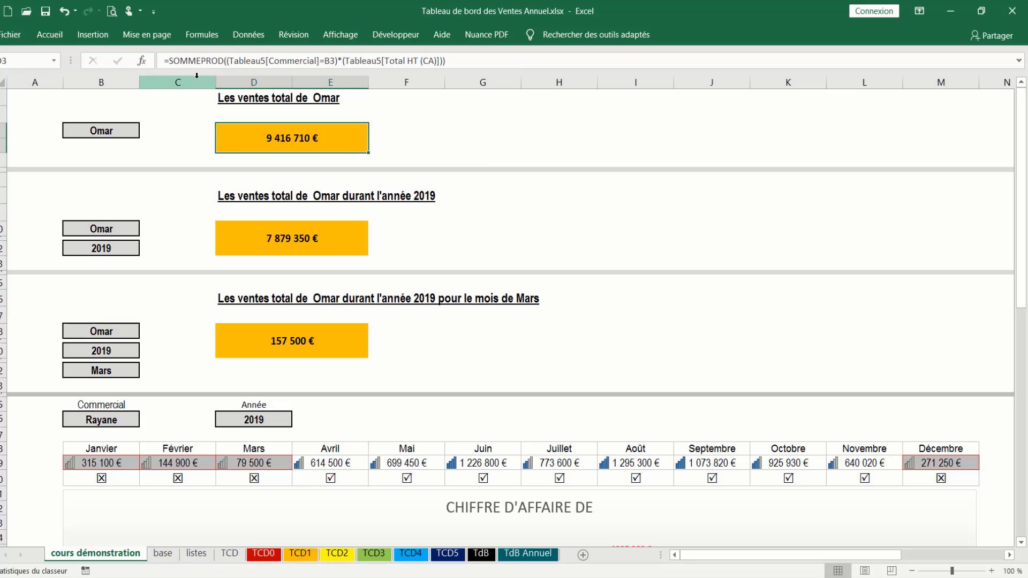
left_click(472, 138)
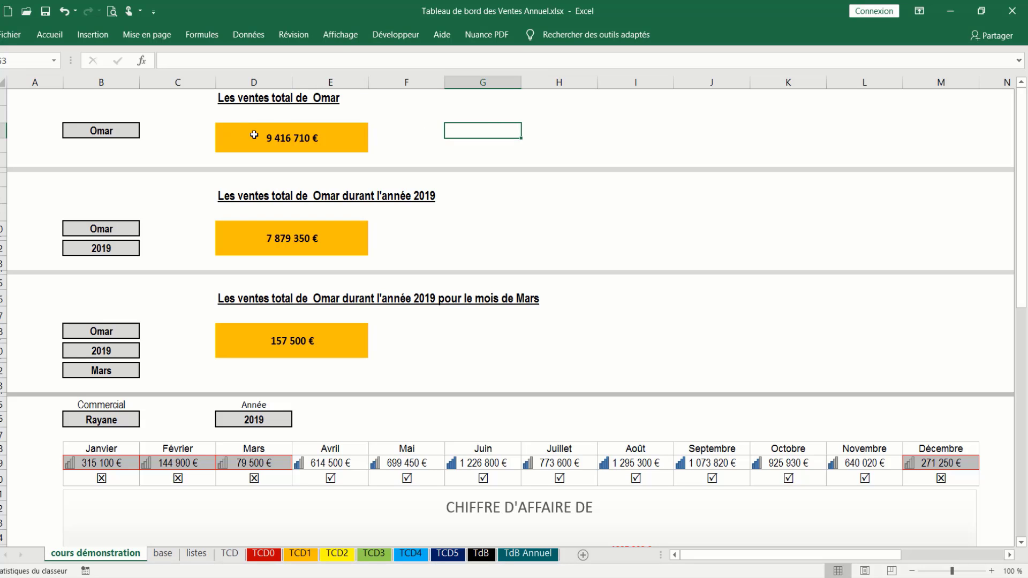
left_click(161, 554)
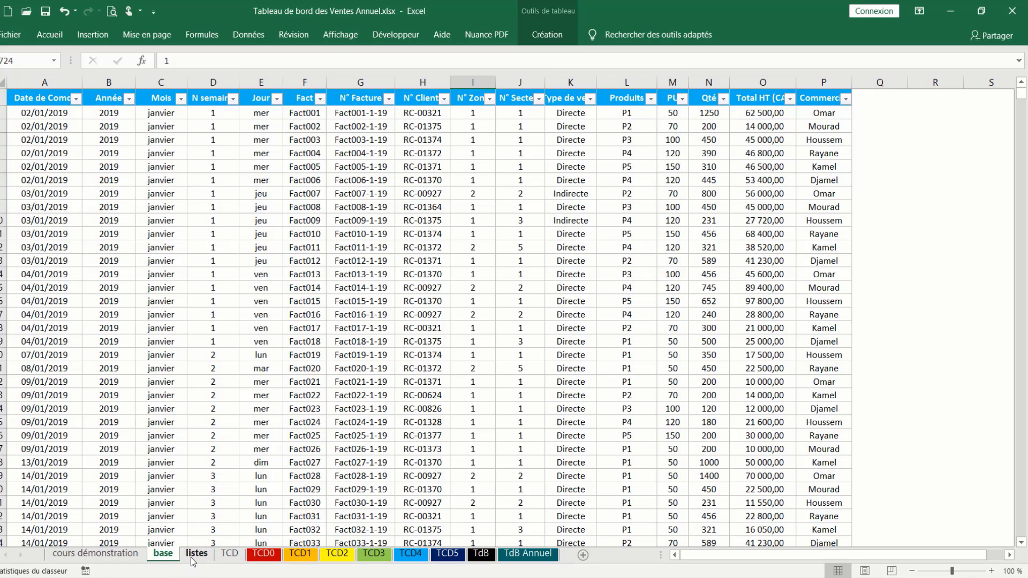
left_click(138, 562)
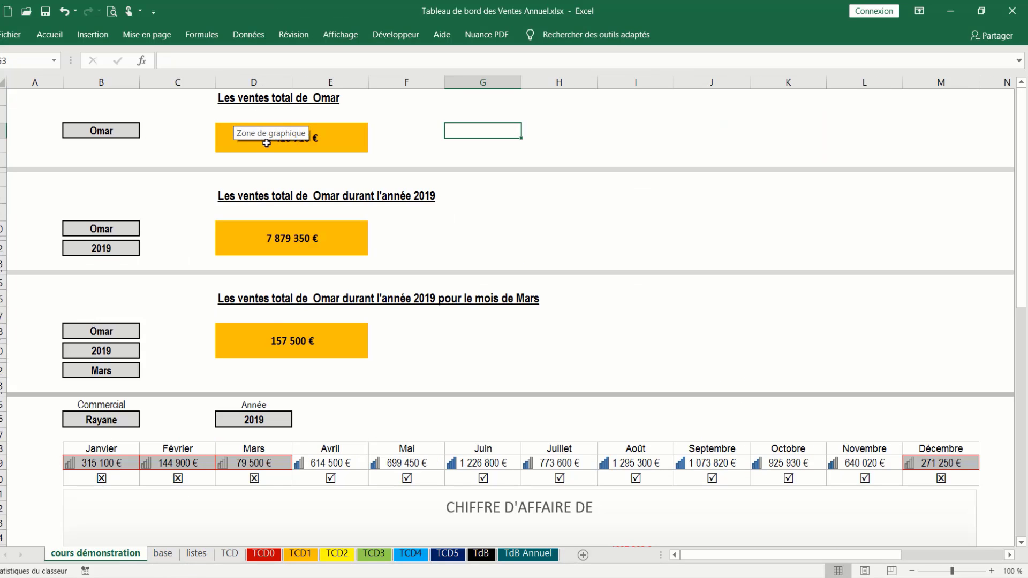
left_click(225, 143)
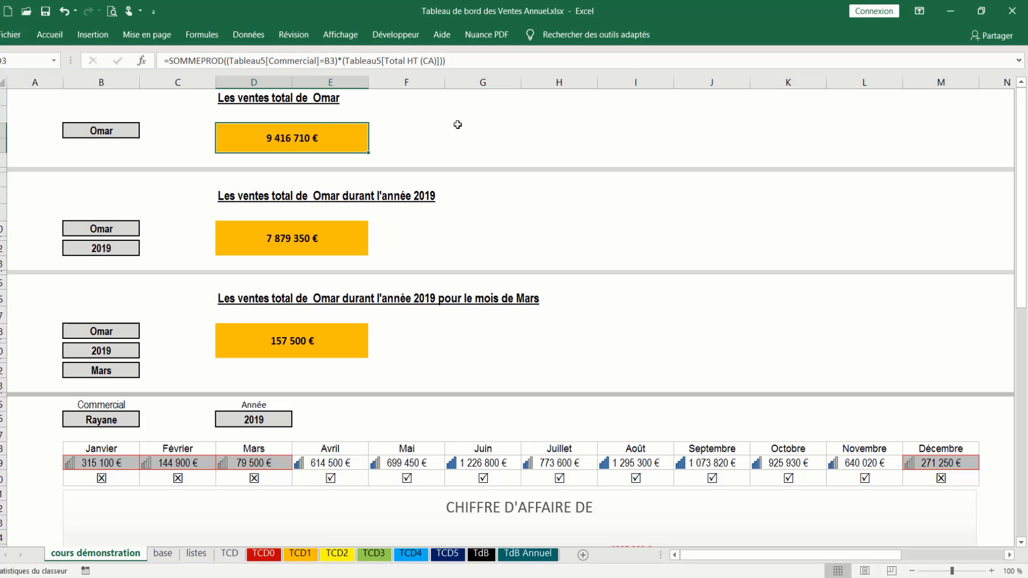
Begin a formula in cell G3 with SOMMEPROD and a nested parenthesis referring to Tableau5: =SOMMEPROD((Tableau5
left_click(504, 146)
left_click(500, 133)
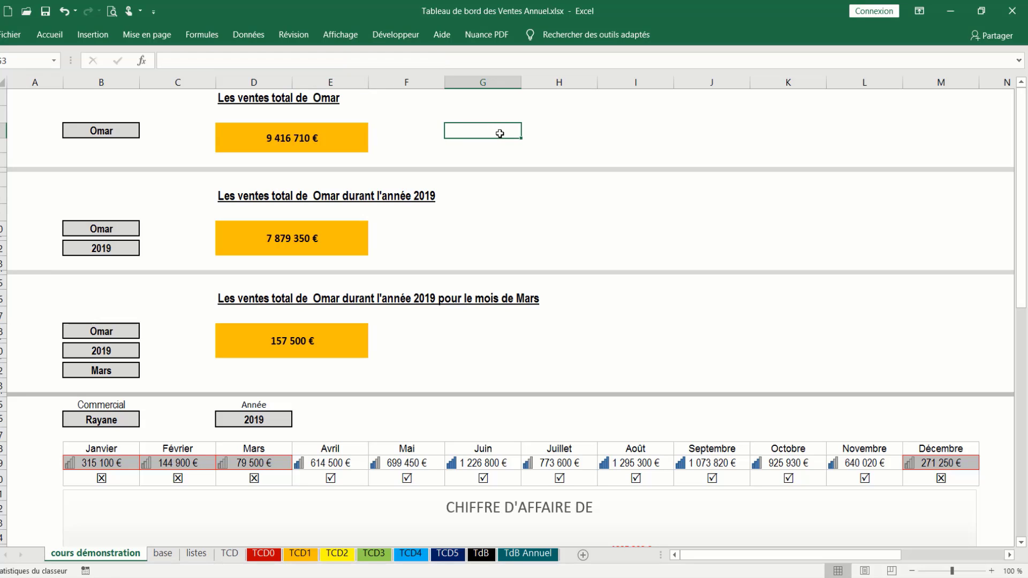
type("=somme")
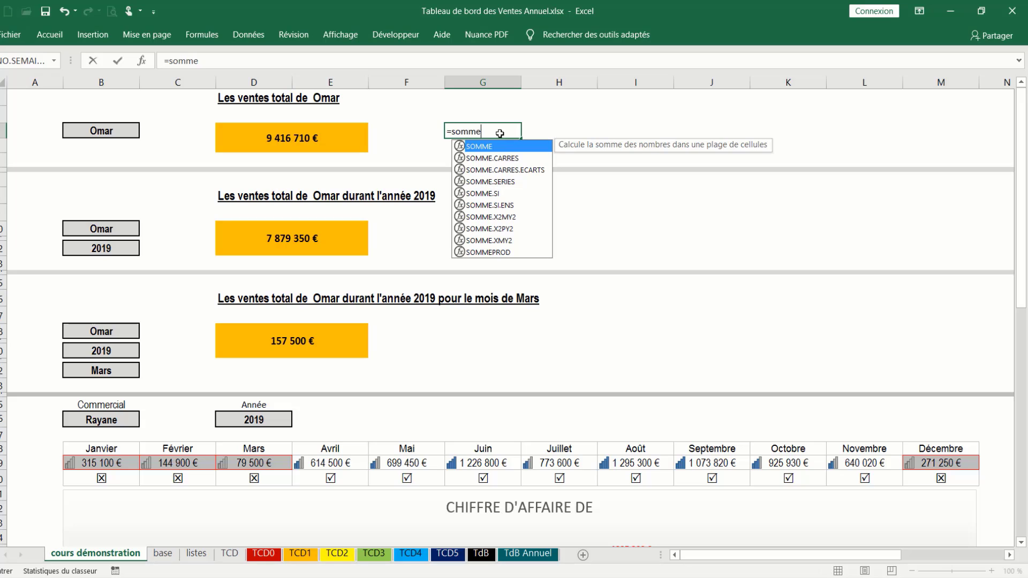
left_click(494, 253)
double_click(493, 251)
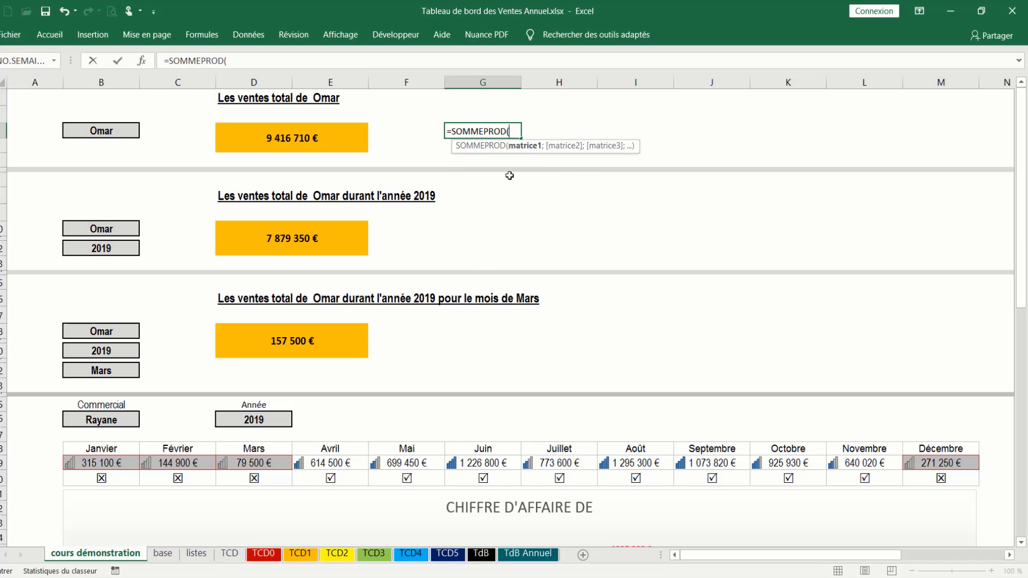
type("(")
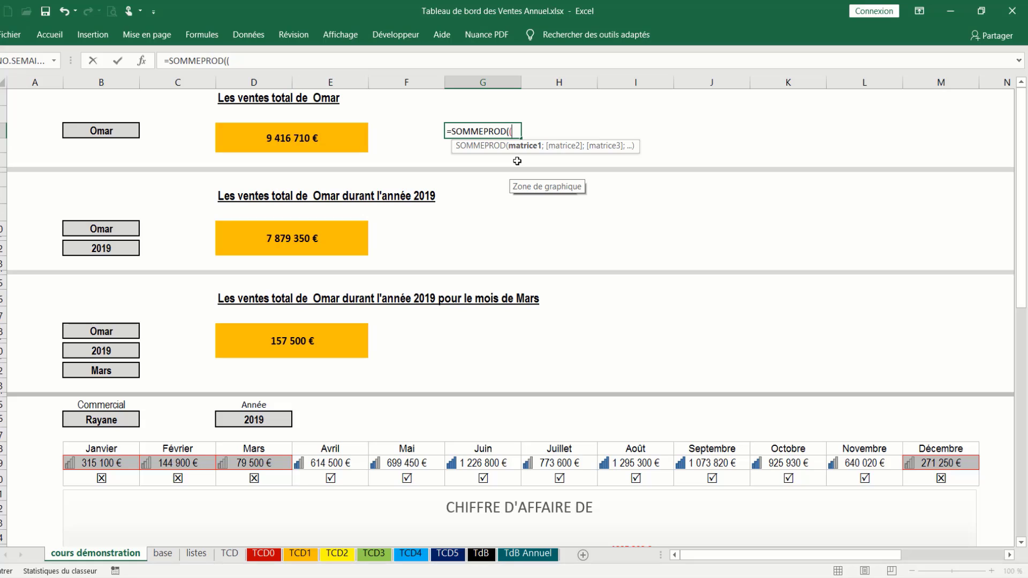
type("tab")
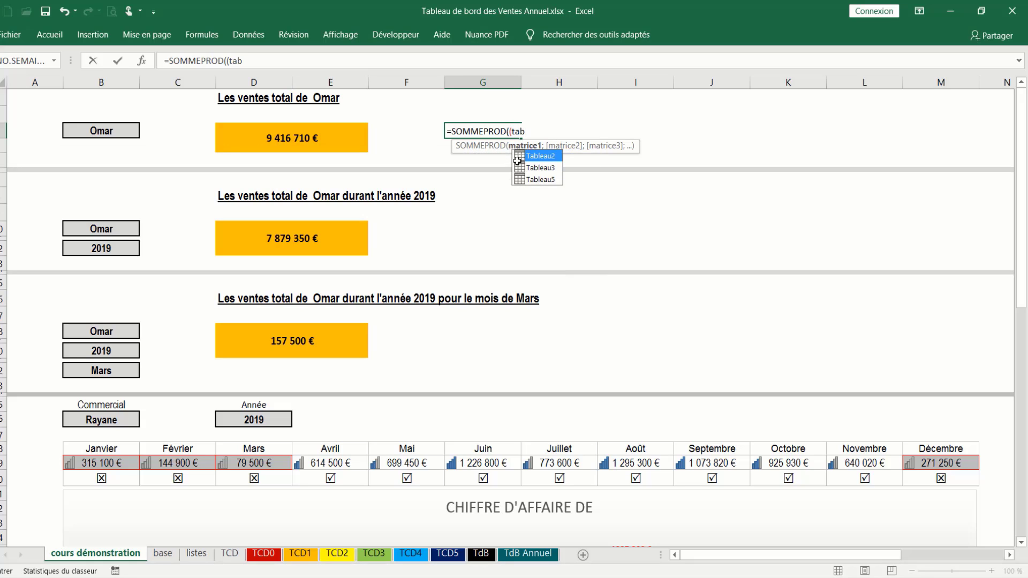
double_click(540, 179)
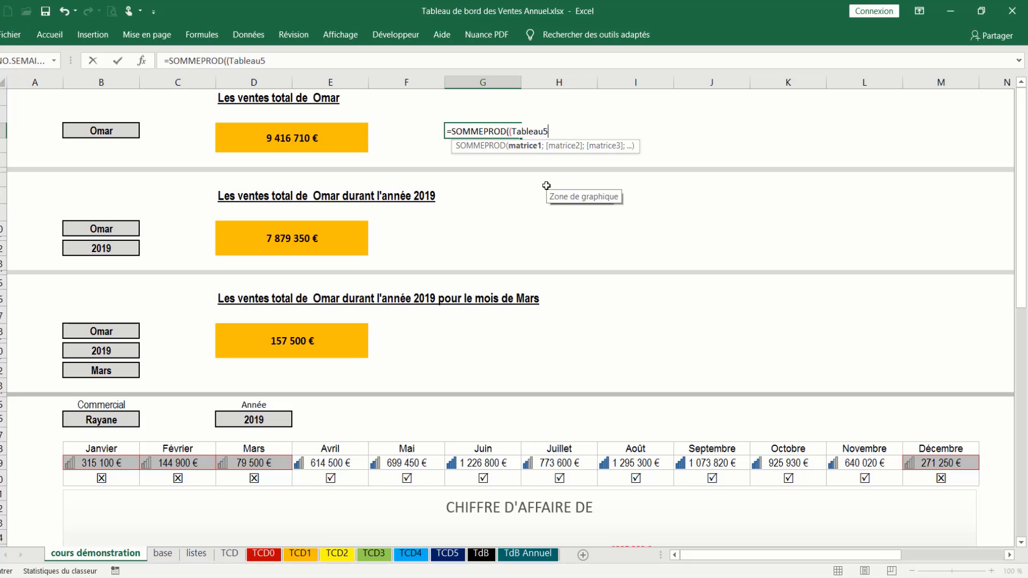
Extend the G3 formula with the Commercial column and compare it with cell B3: =SOMMEPROD((Tableau5[Commercial]=B3
type("{")
key("BackSpace")
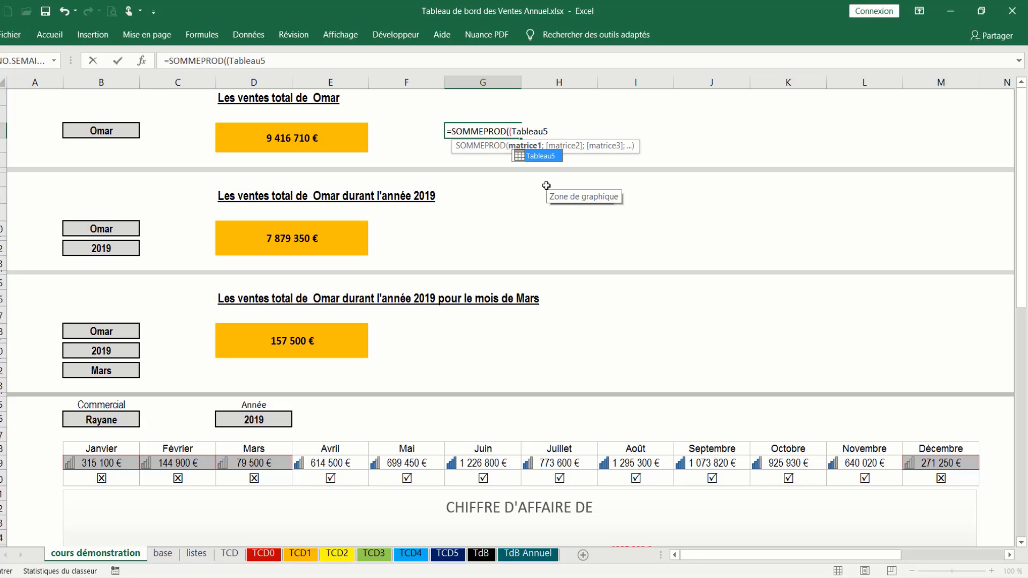
type("#")
key("BackSpace")
type("[")
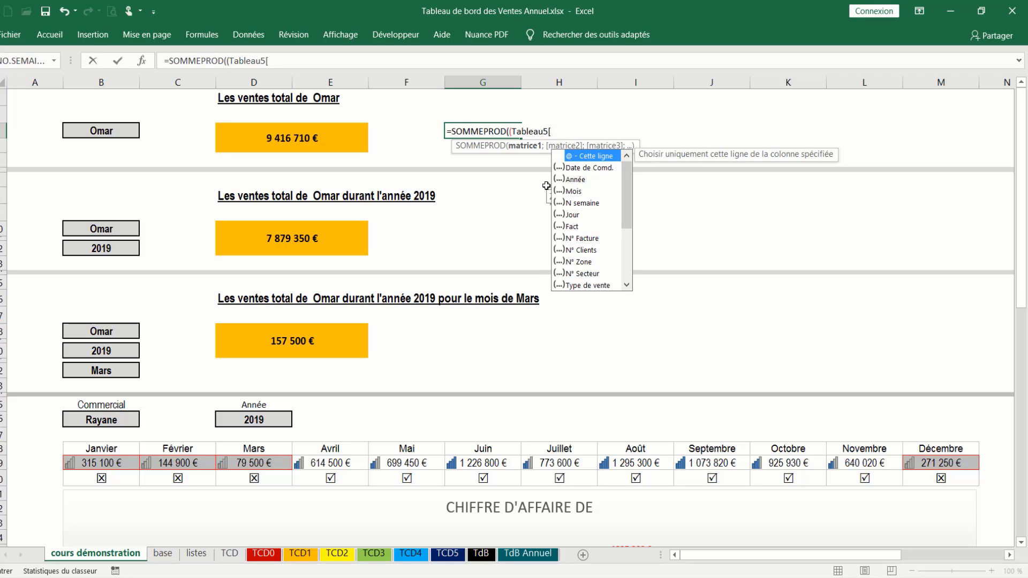
scroll(628, 212, "down", 2)
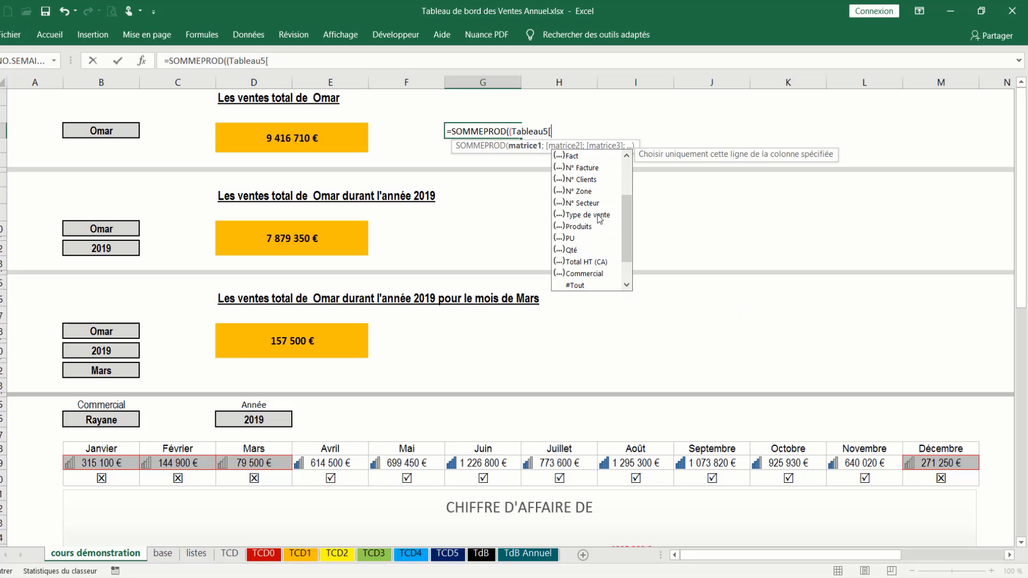
left_click(579, 274)
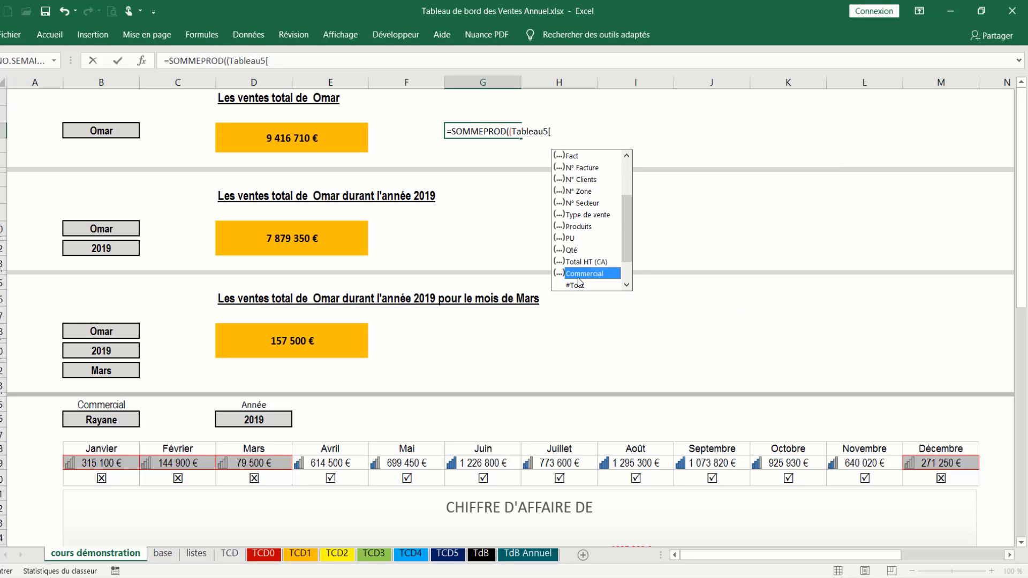
double_click(579, 273)
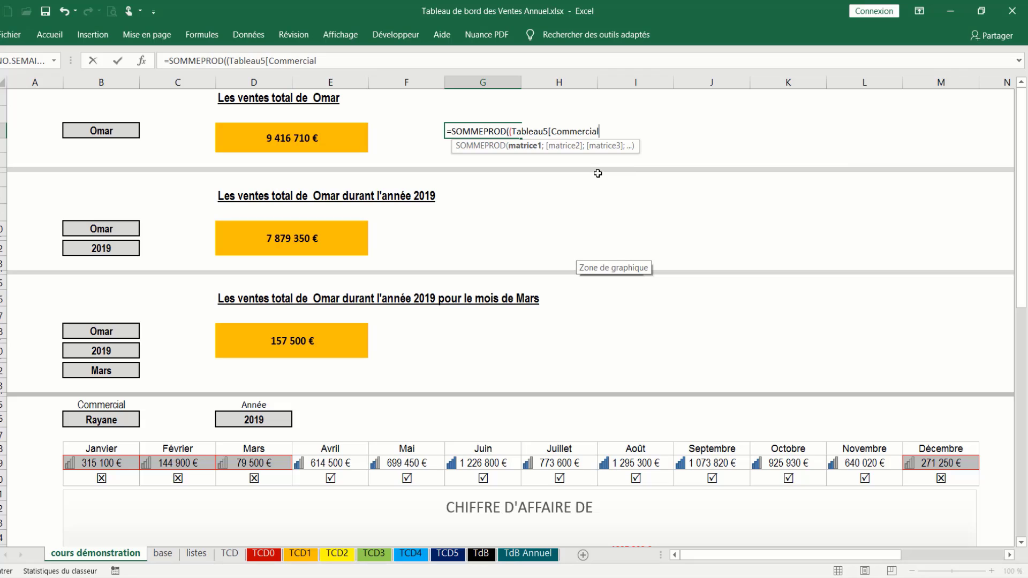
type("]=")
left_click(109, 134)
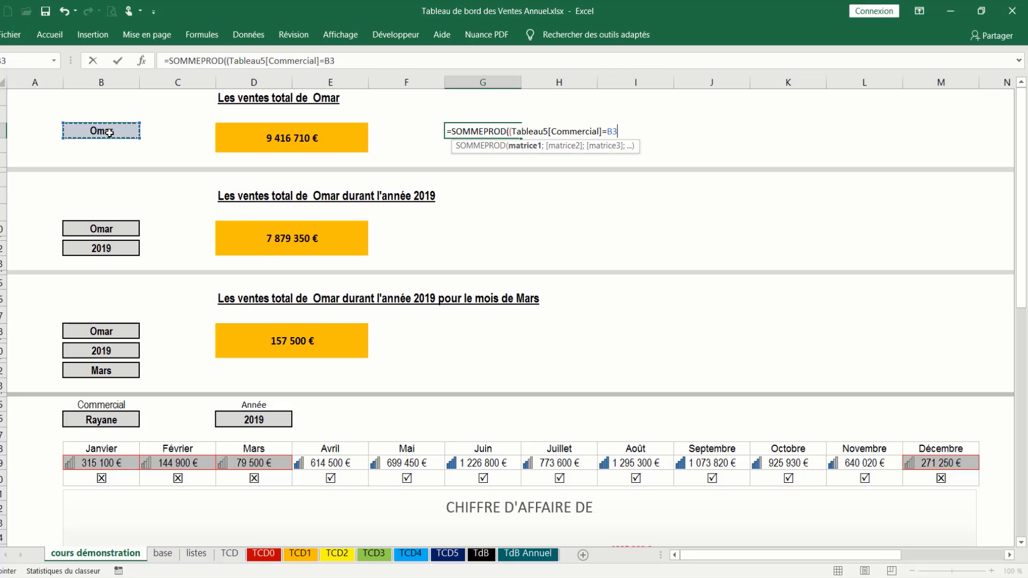
Complete the G3 formula by multiplying the salesperson condition by the revenue column: )*(Tableau5[Total HT (CA)]))
type(")*(")
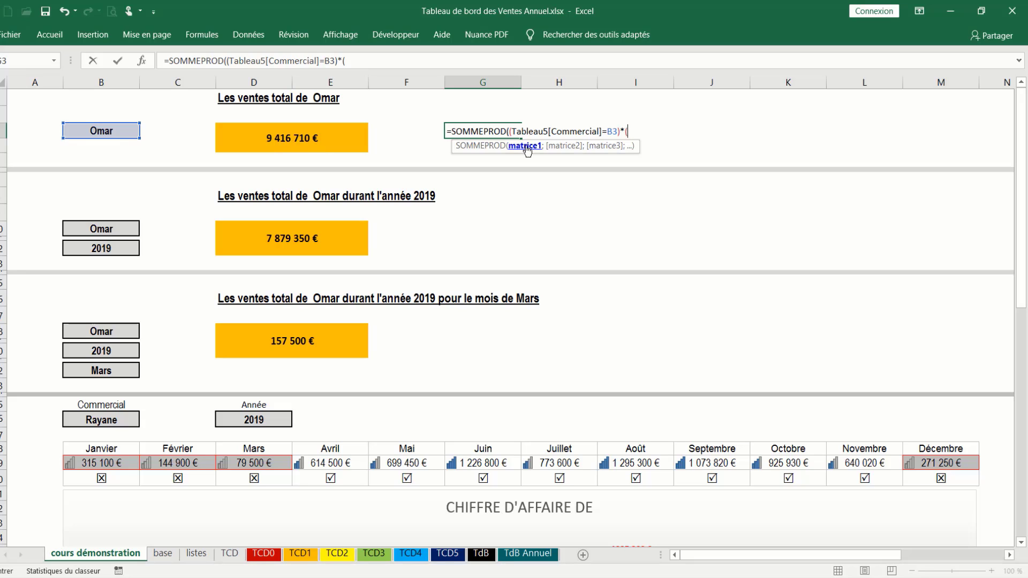
type("t")
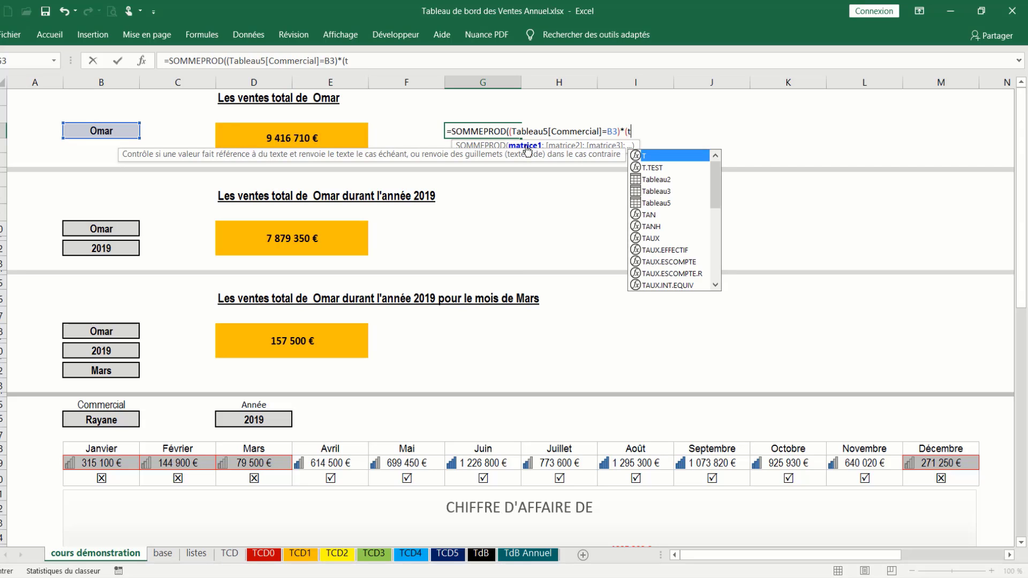
left_click(667, 207)
double_click(666, 205)
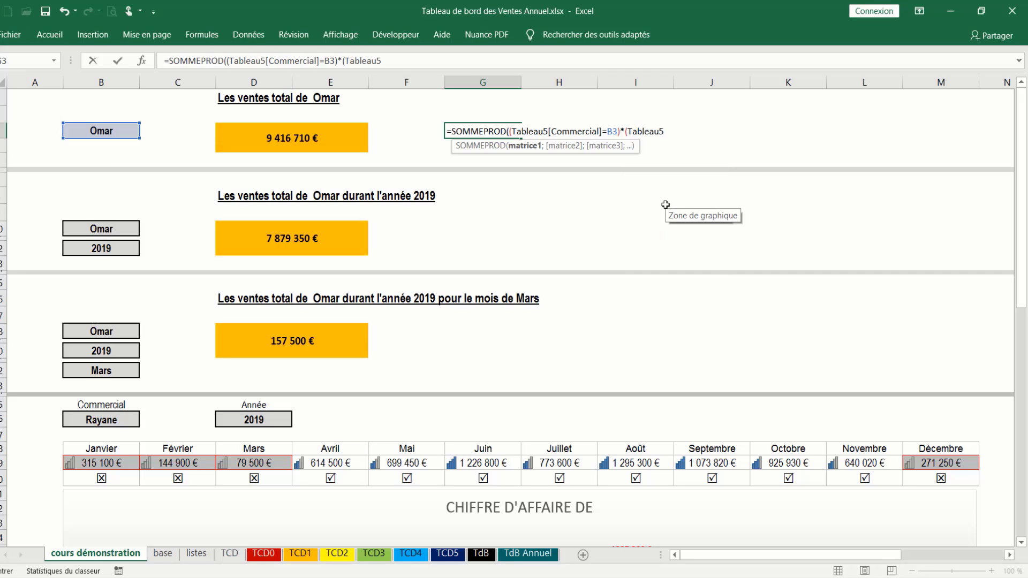
type("[")
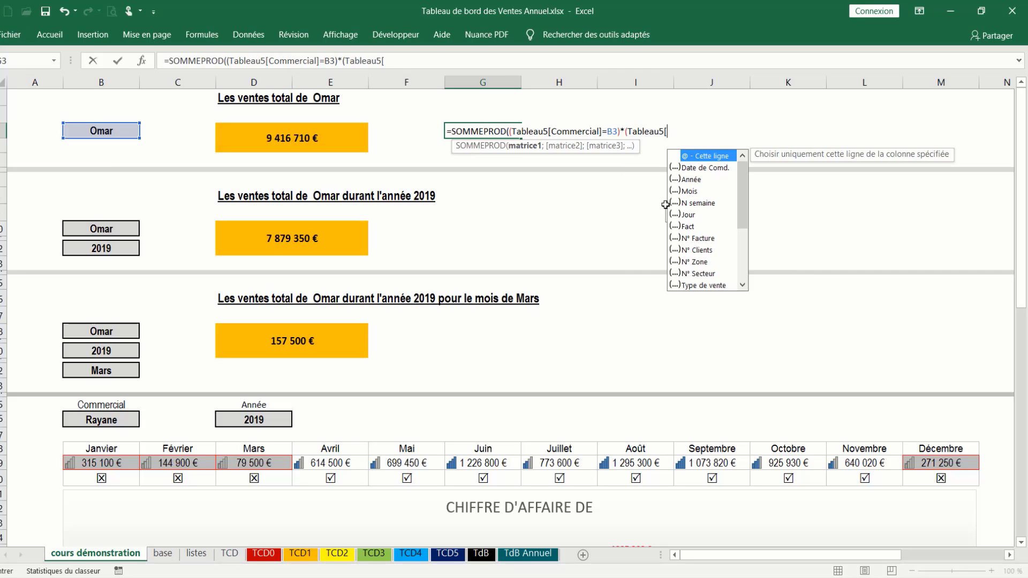
scroll(718, 225, "down", 2)
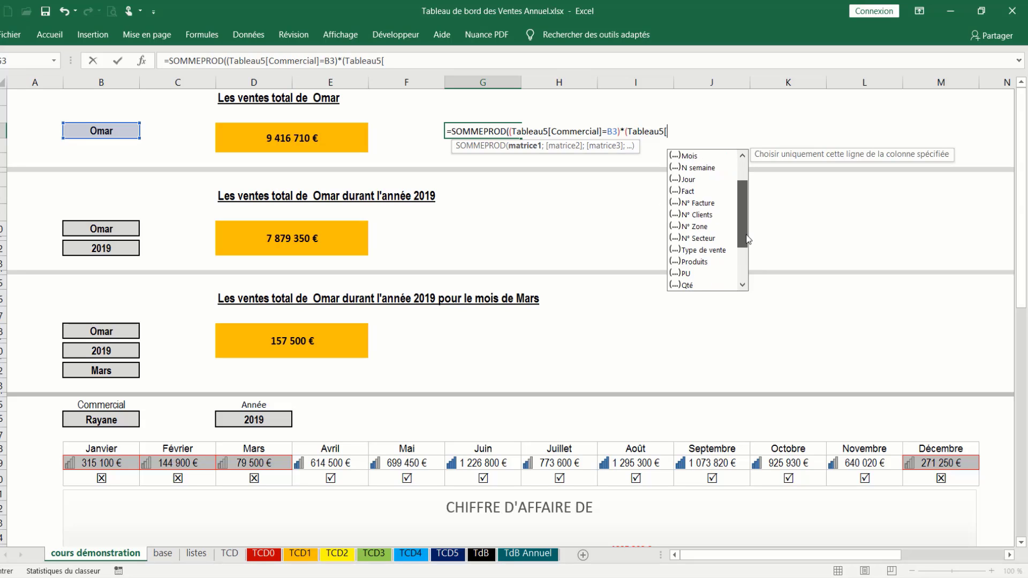
double_click(706, 273)
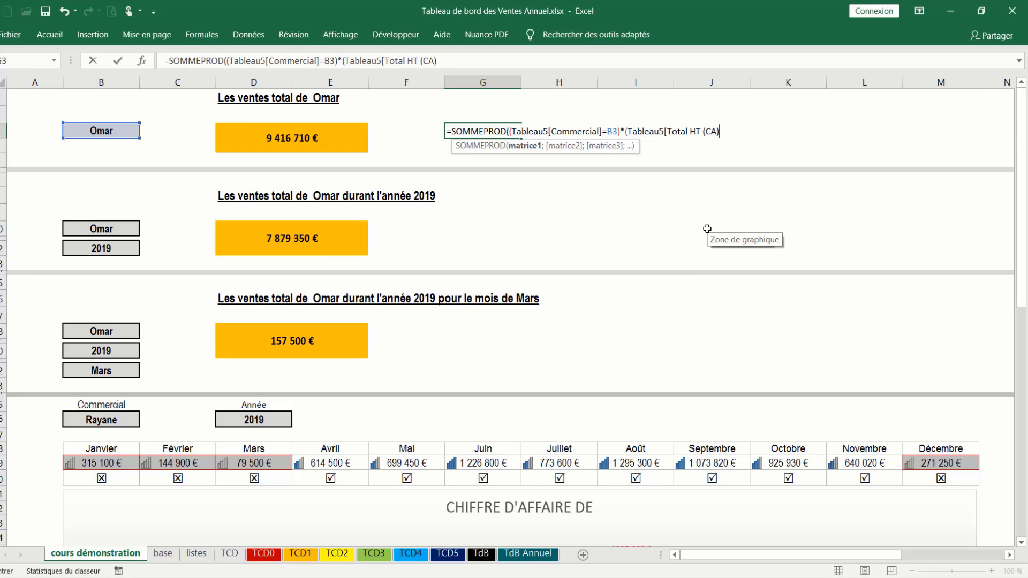
type("])")
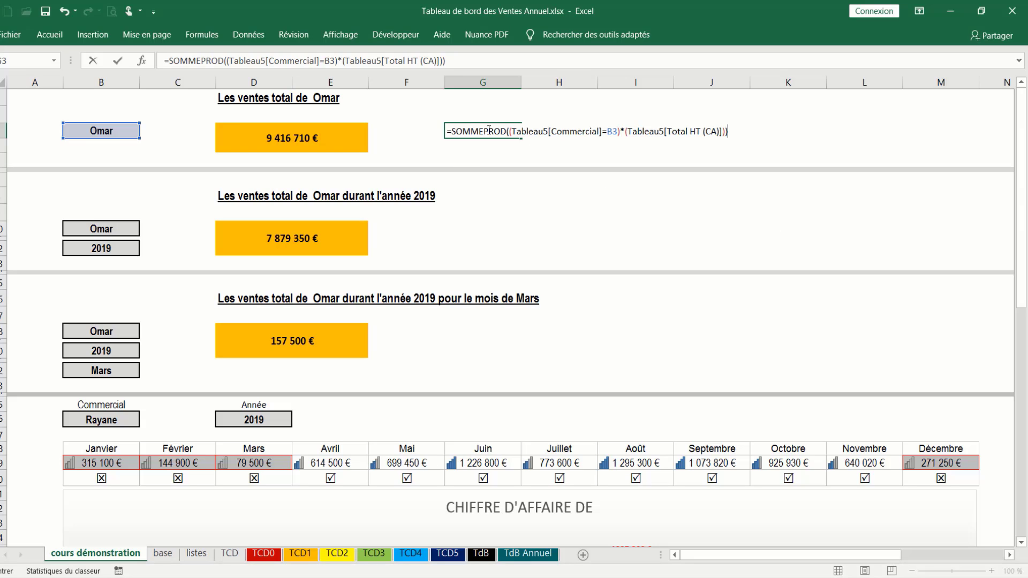
key("Return")
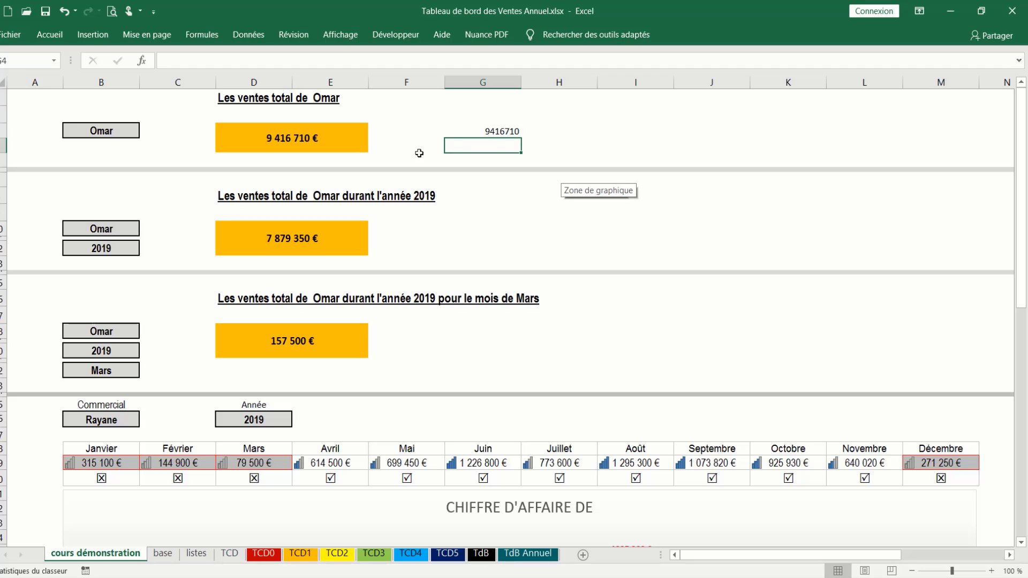
Compare the formulas in D3 and G3, and copy the formatting of D3 onto G3
left_click(360, 141)
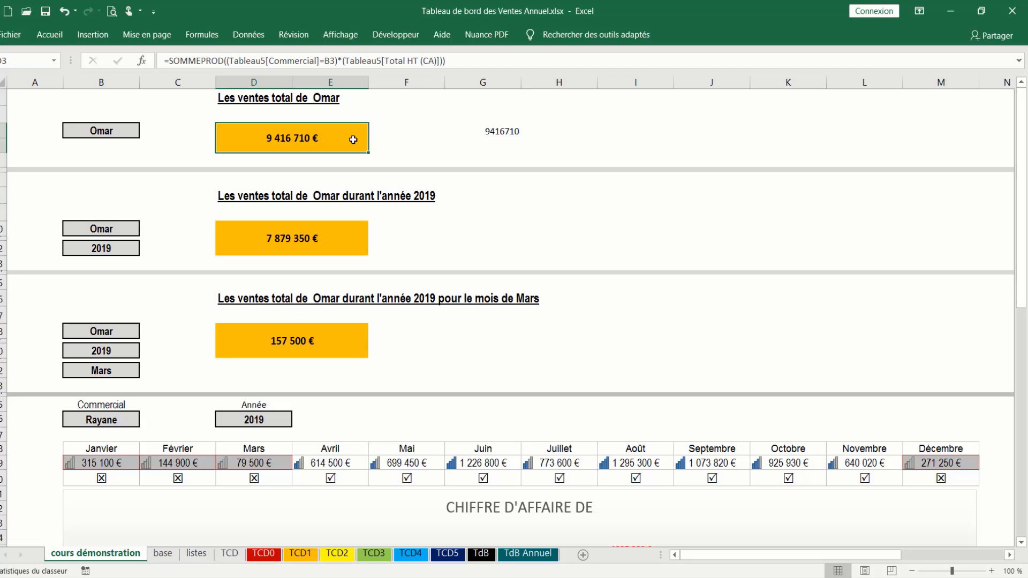
left_click(507, 132)
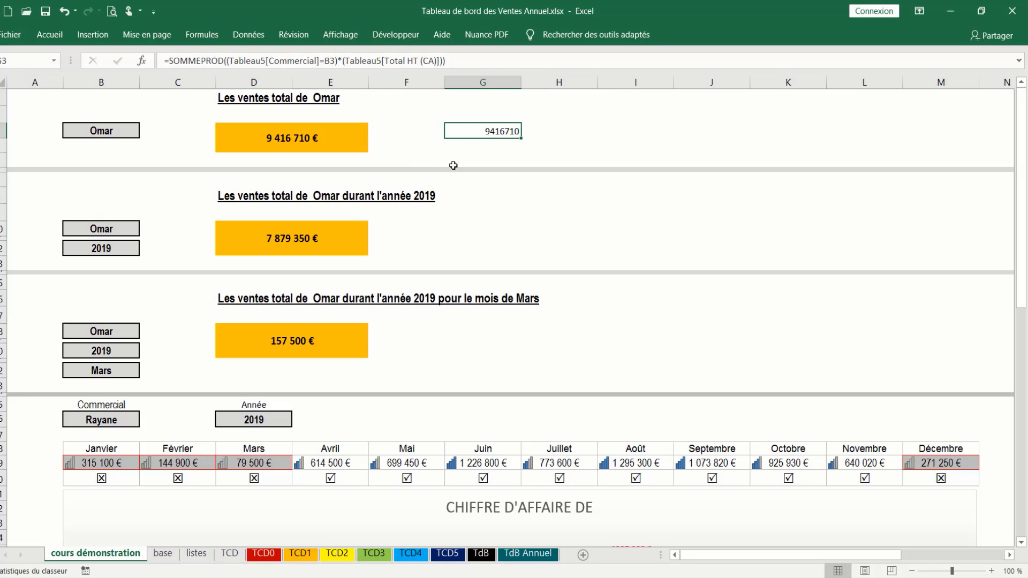
left_click(343, 144)
left_click(12, 35)
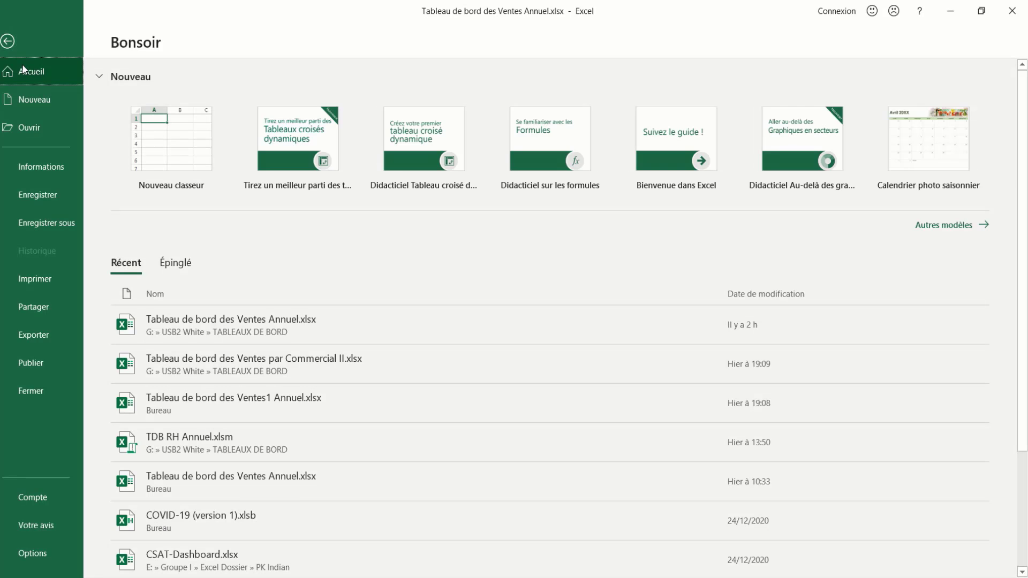
left_click(10, 43)
left_click(50, 35)
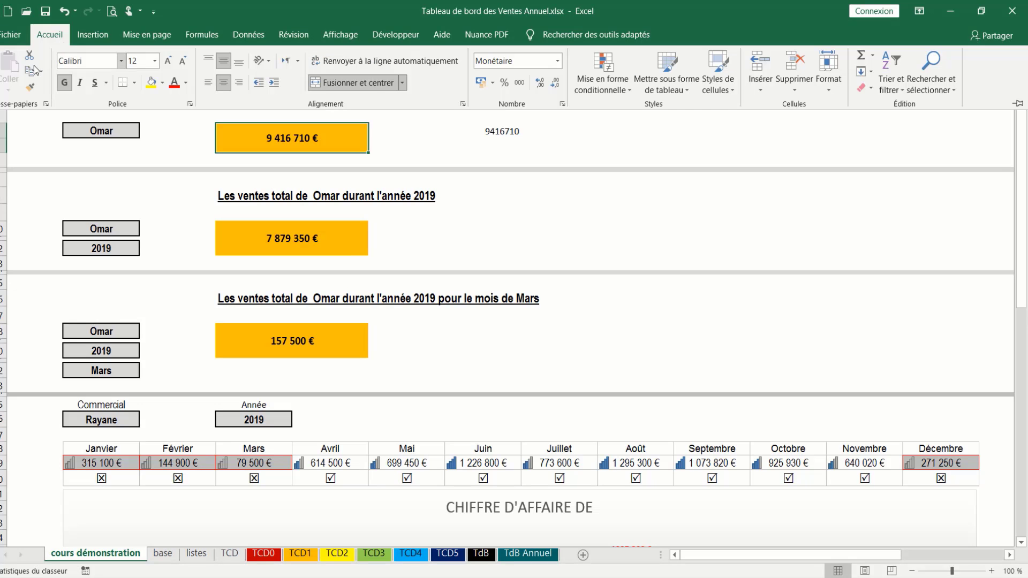
left_click(31, 87)
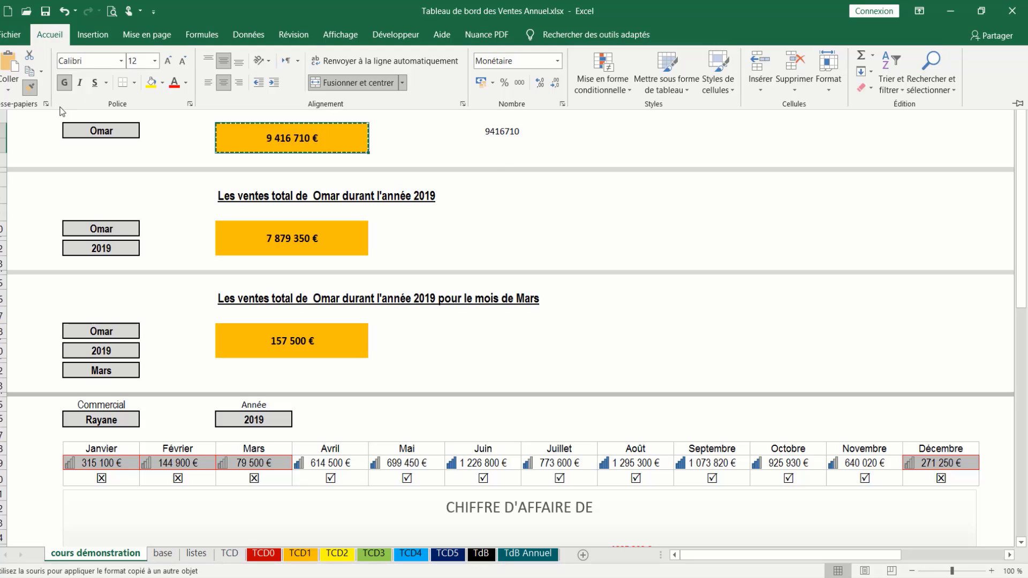
double_click(28, 89)
left_click(488, 138)
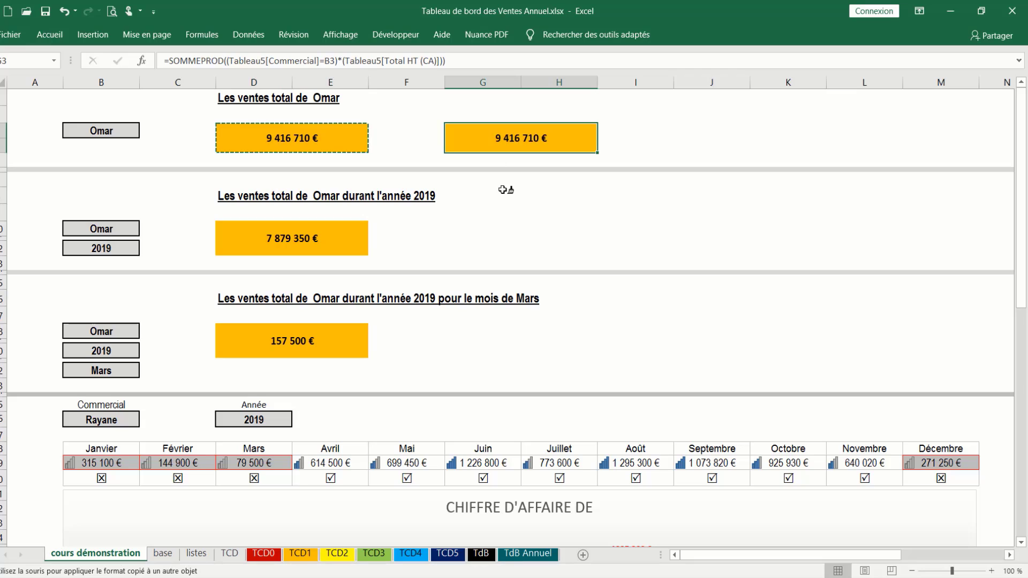
Fill the merged cell at G3 with yellow and show the formula of the 2019 sales total in D10
left_click(51, 34)
left_click(153, 81)
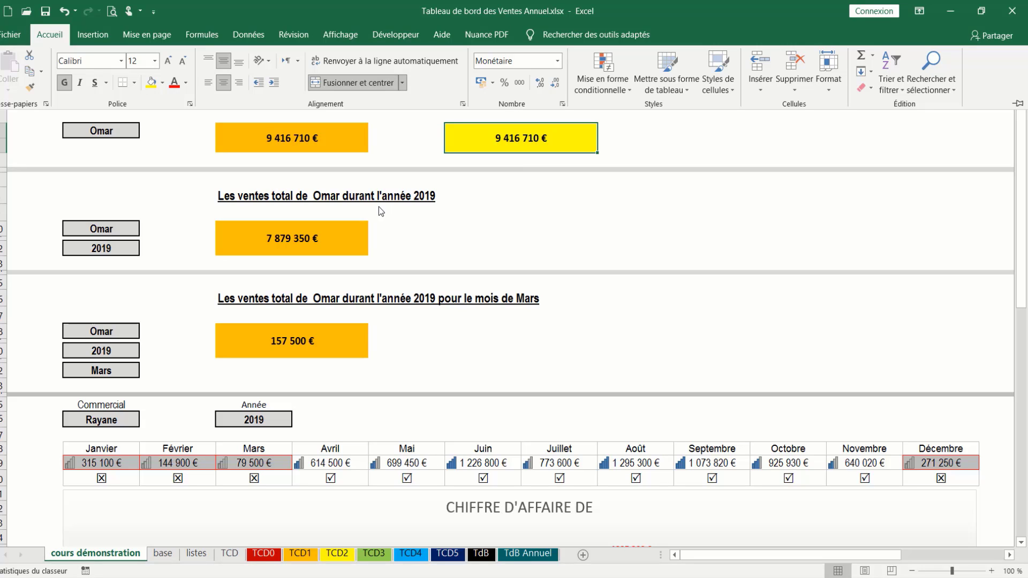
left_click(383, 239)
left_click(316, 251)
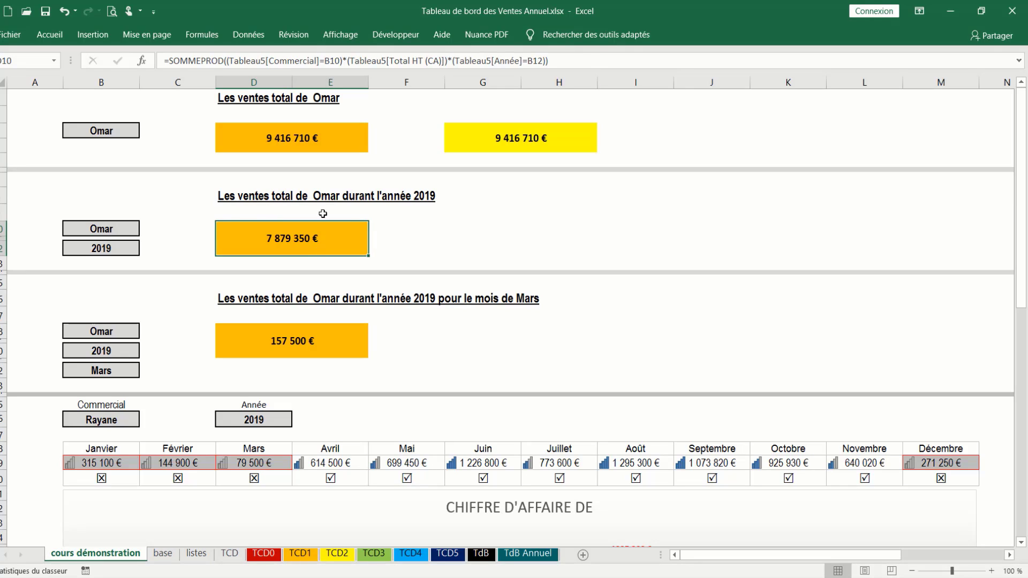
Test both totals by choosing the second to sixth salespeople in turn from the B3 list, ending on the last name
left_click(130, 133)
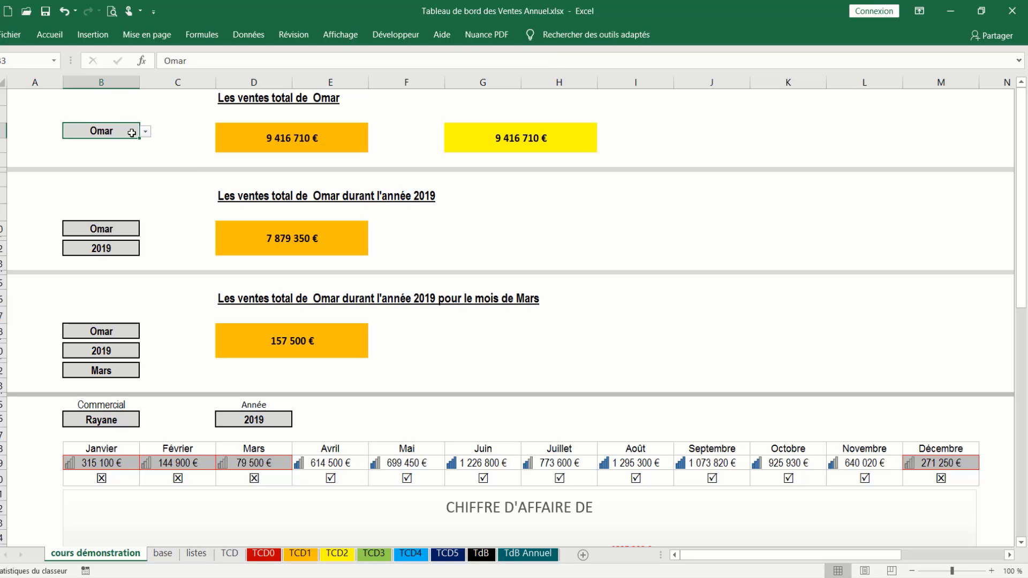
left_click(145, 132)
left_click(127, 153)
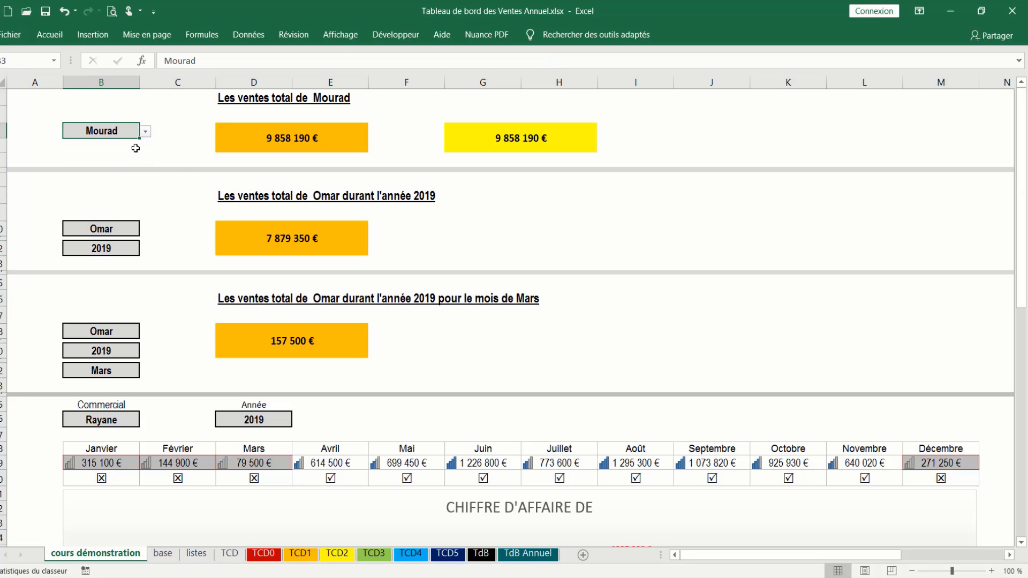
left_click(146, 131)
left_click(122, 162)
left_click(146, 131)
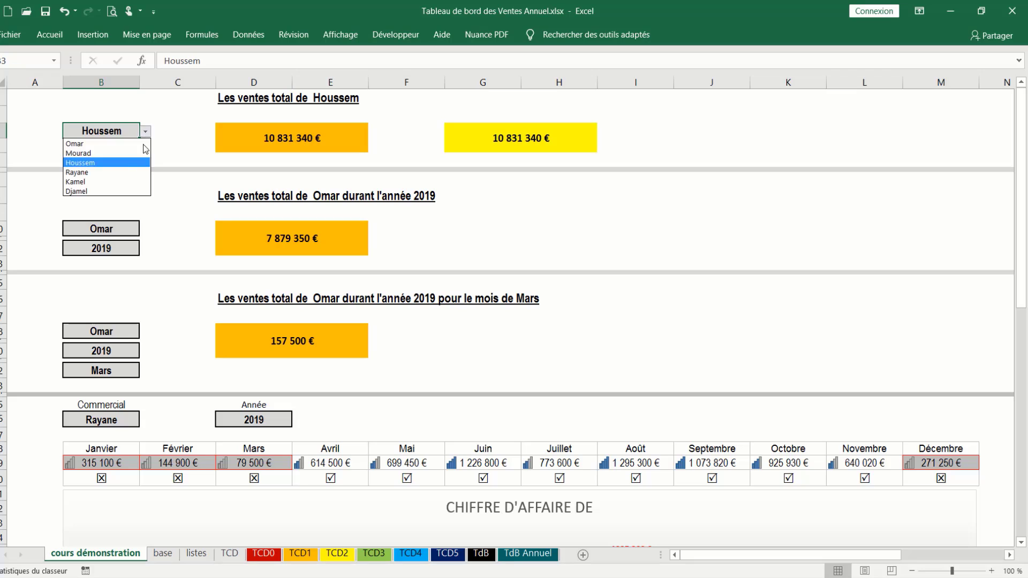
left_click(121, 172)
left_click(149, 133)
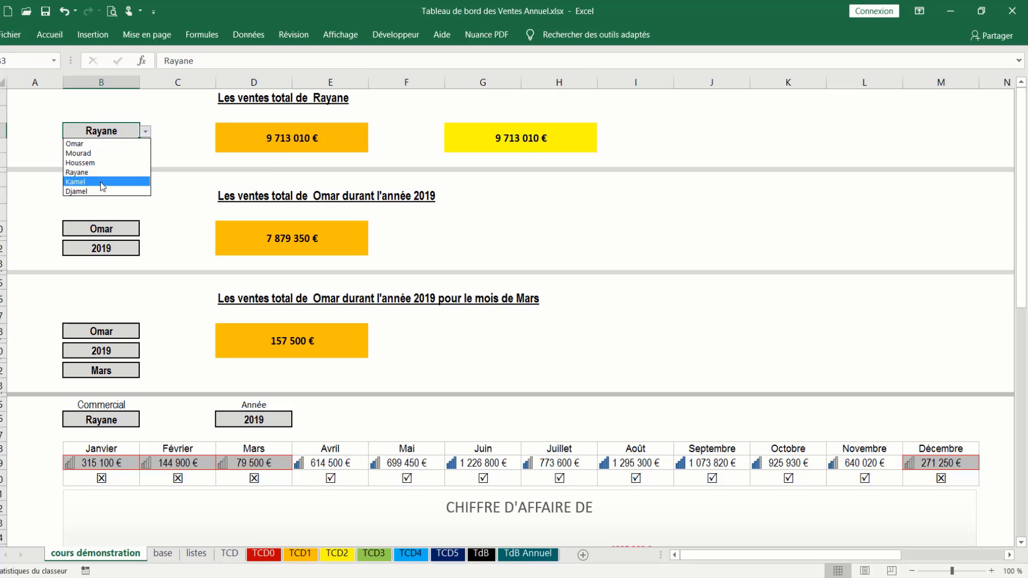
left_click(128, 182)
left_click(145, 132)
left_click(123, 191)
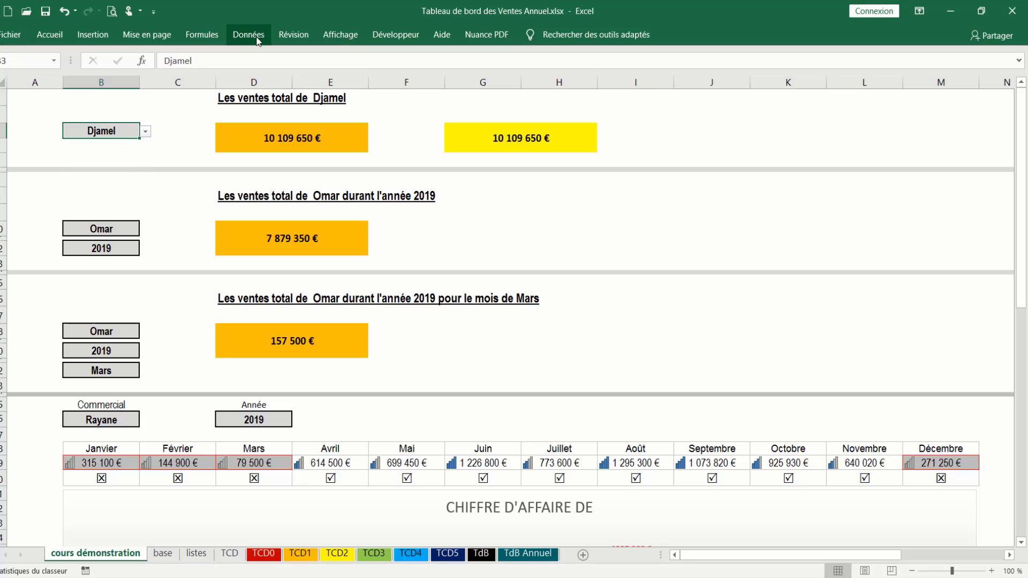
Add a Liste data validation to cell I2 with the Commercial names on the listes sheet as source: =listes!$C$3:$C$8
left_click(648, 115)
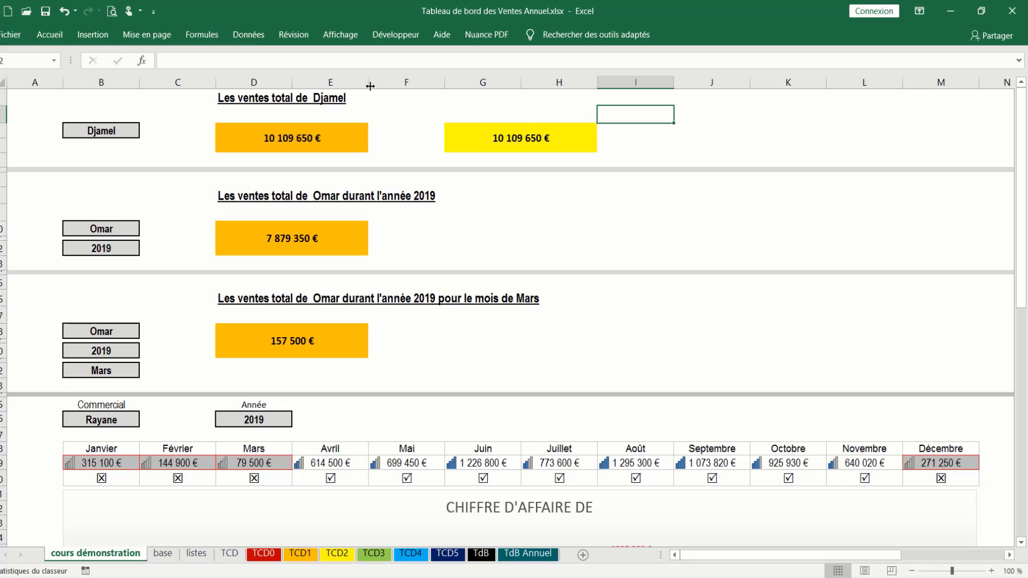
left_click(248, 34)
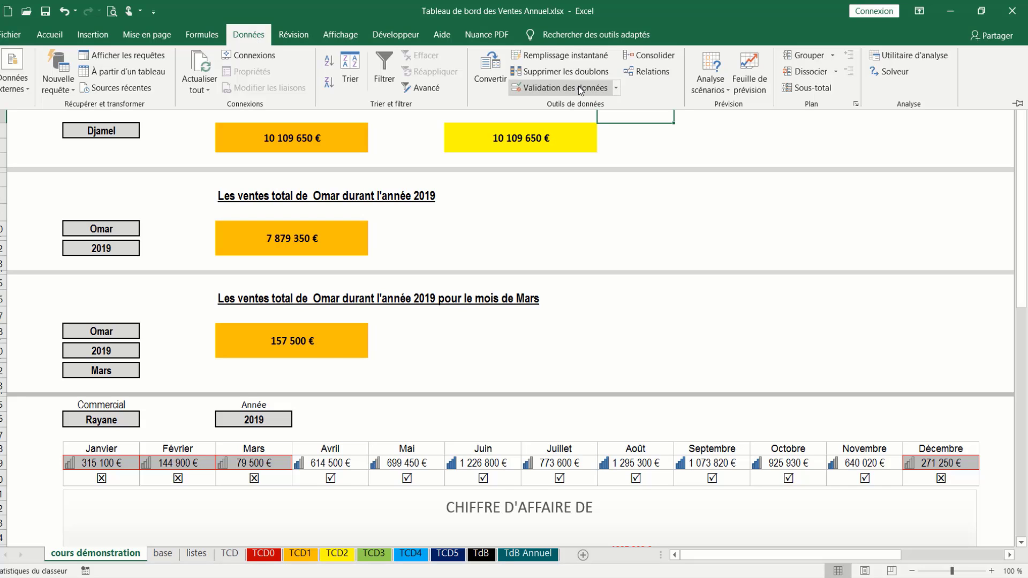
left_click(546, 87)
left_click(416, 395)
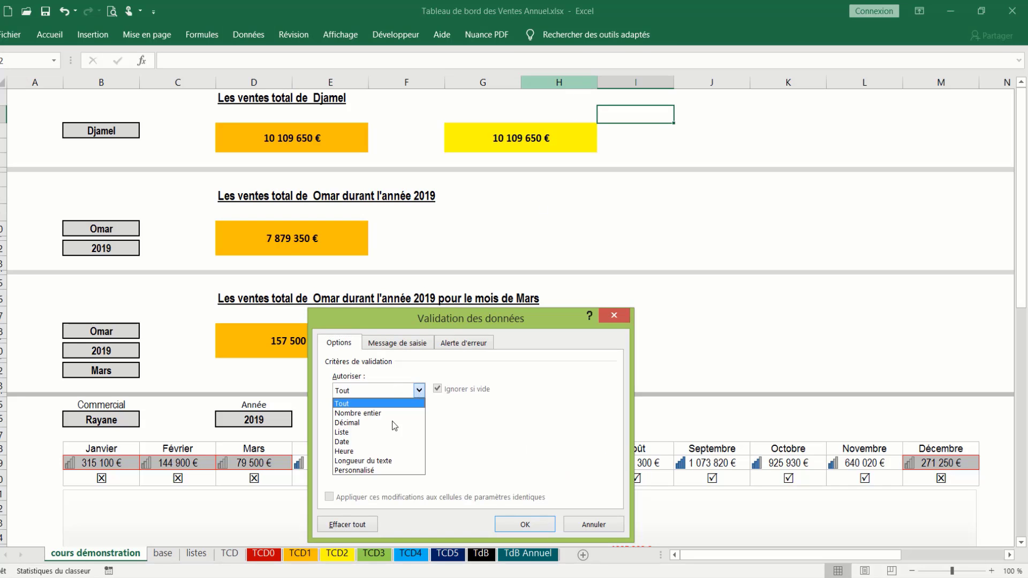
left_click(351, 433)
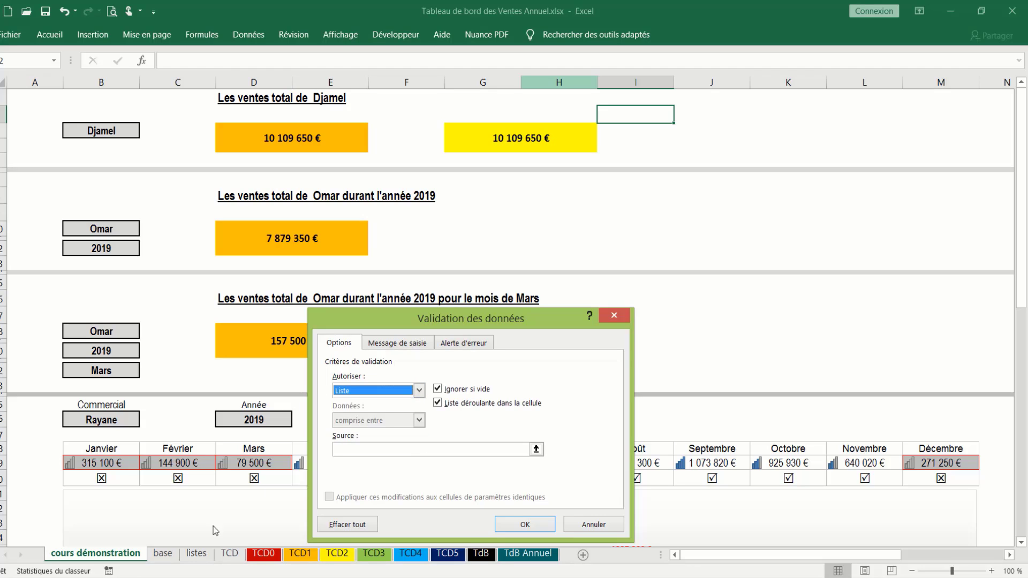
left_click(536, 449)
left_click(187, 556)
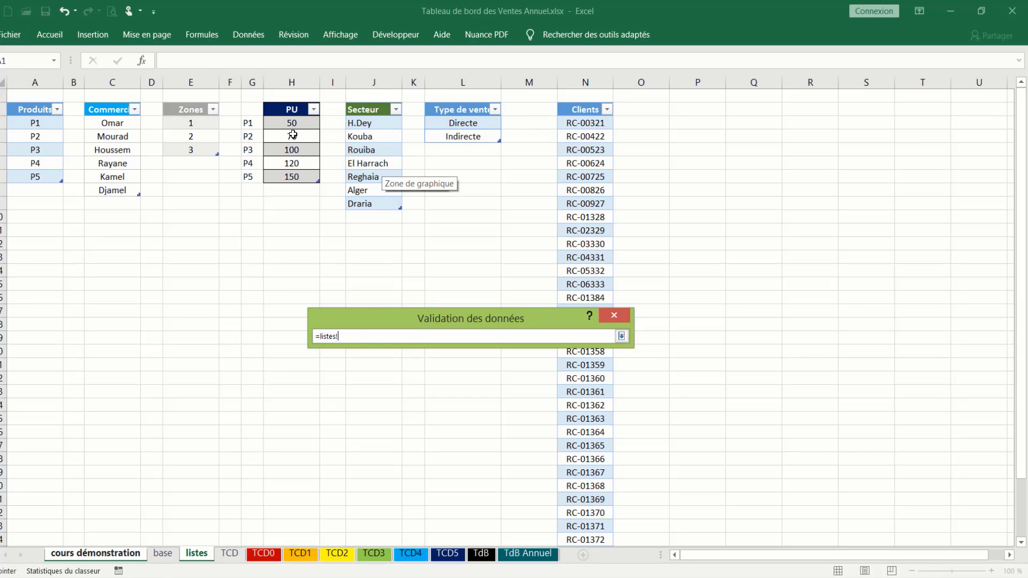
left_click_drag(126, 127, 135, 195)
key("Return")
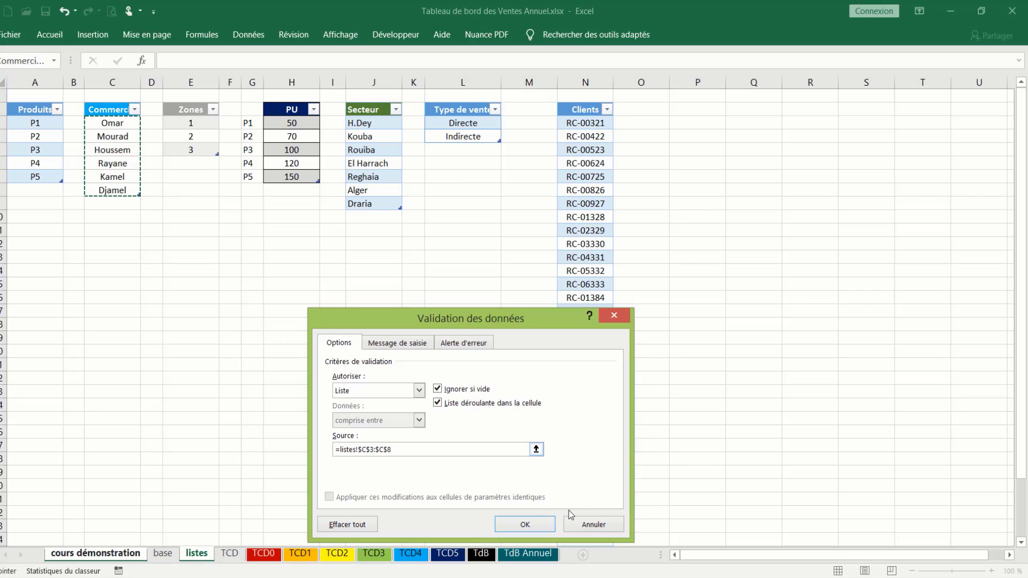
left_click(530, 526)
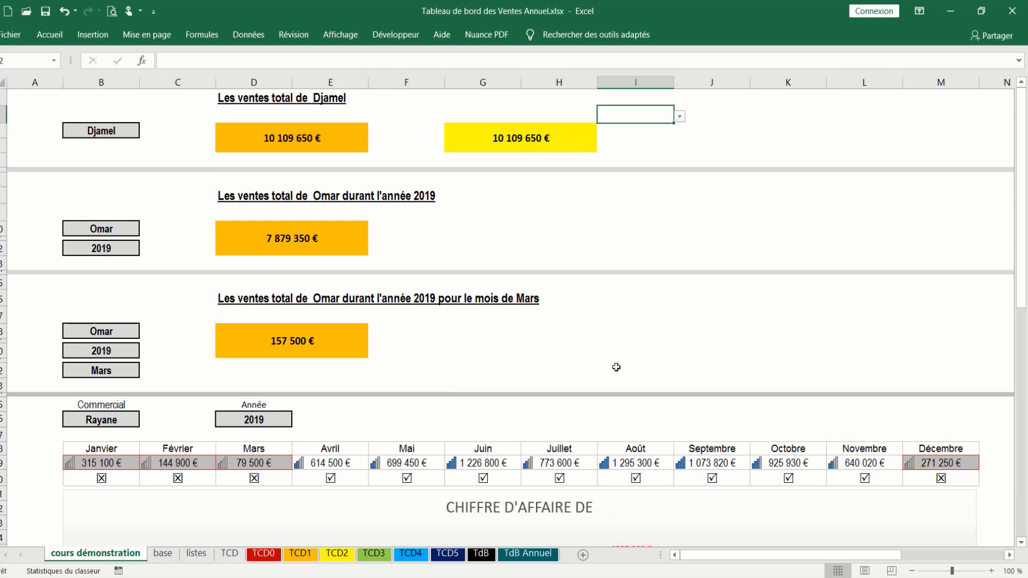
Test the drop-down list in I2 by choosing the second to sixth salespeople in turn, ending on the last name
left_click(679, 117)
left_click(646, 142)
left_click(679, 116)
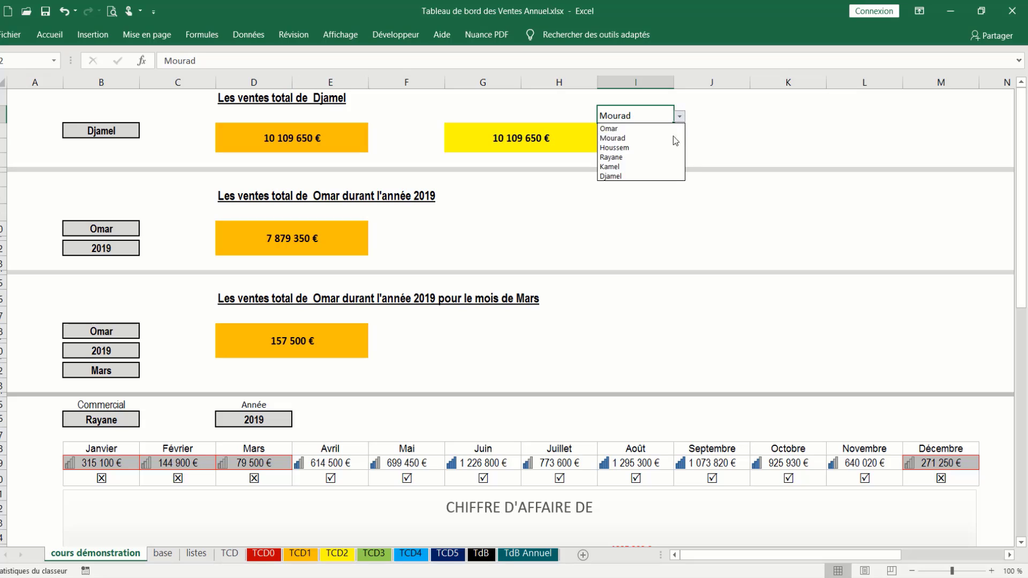
left_click(662, 148)
left_click(679, 117)
left_click(633, 157)
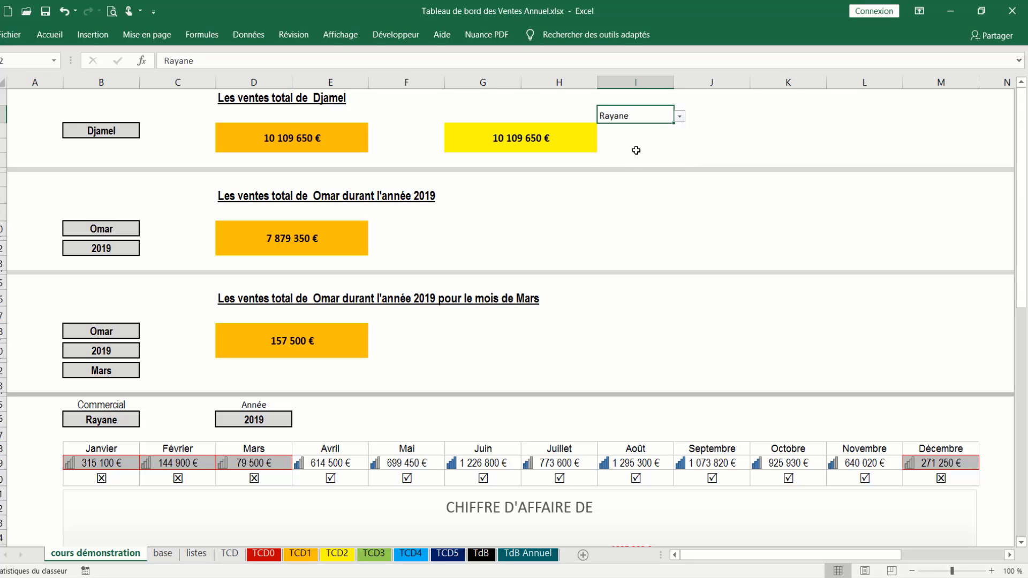
left_click(679, 117)
left_click(625, 166)
left_click(679, 117)
left_click(637, 174)
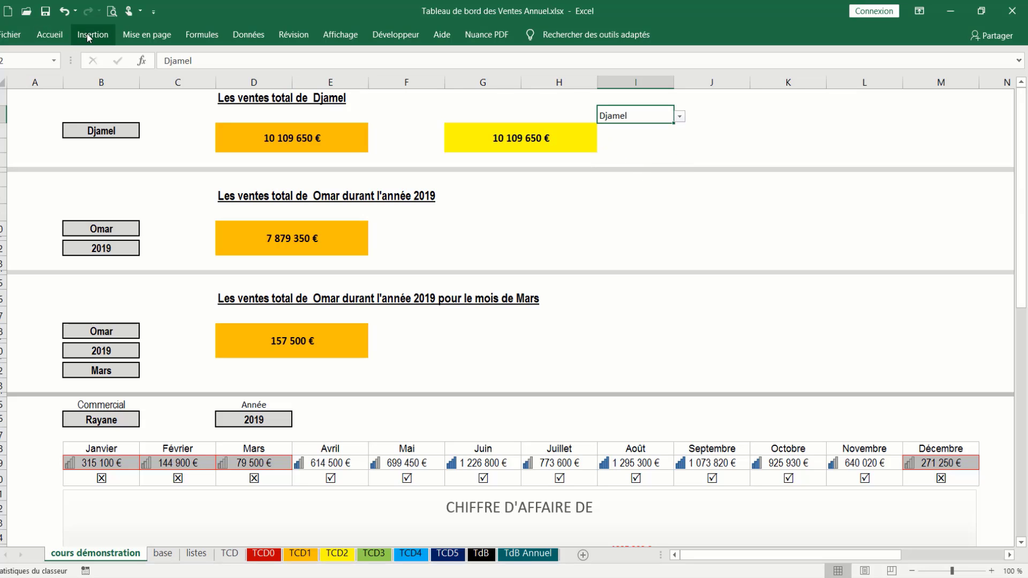
Fill cell I2 with light grey and centre its text horizontally
left_click(51, 34)
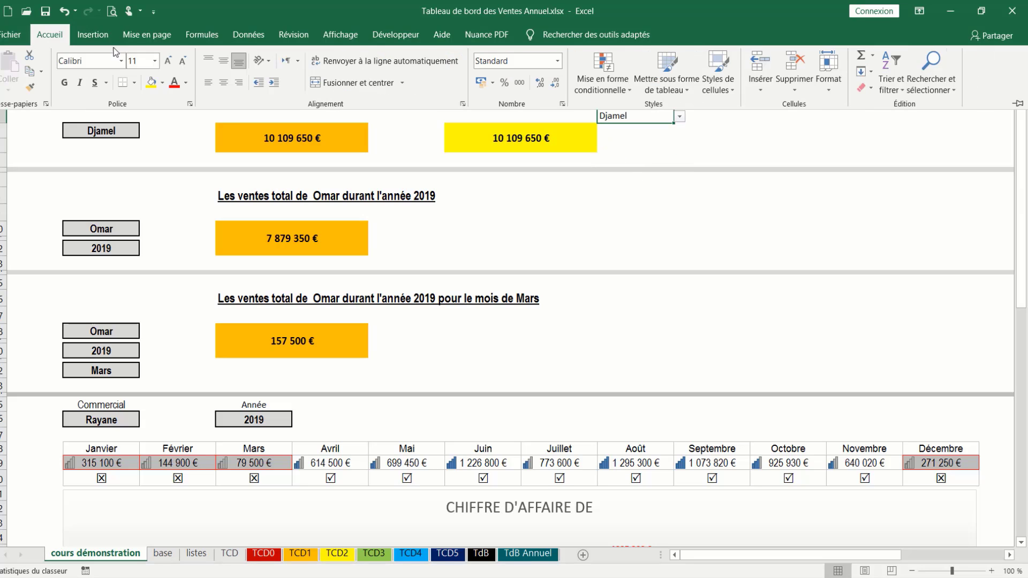
left_click(161, 84)
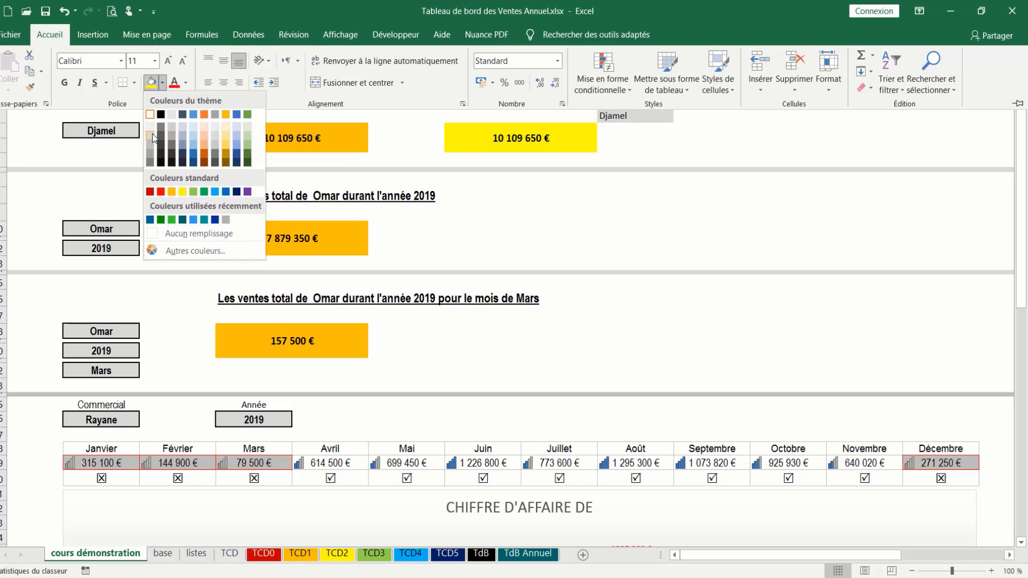
left_click(170, 137)
left_click(224, 82)
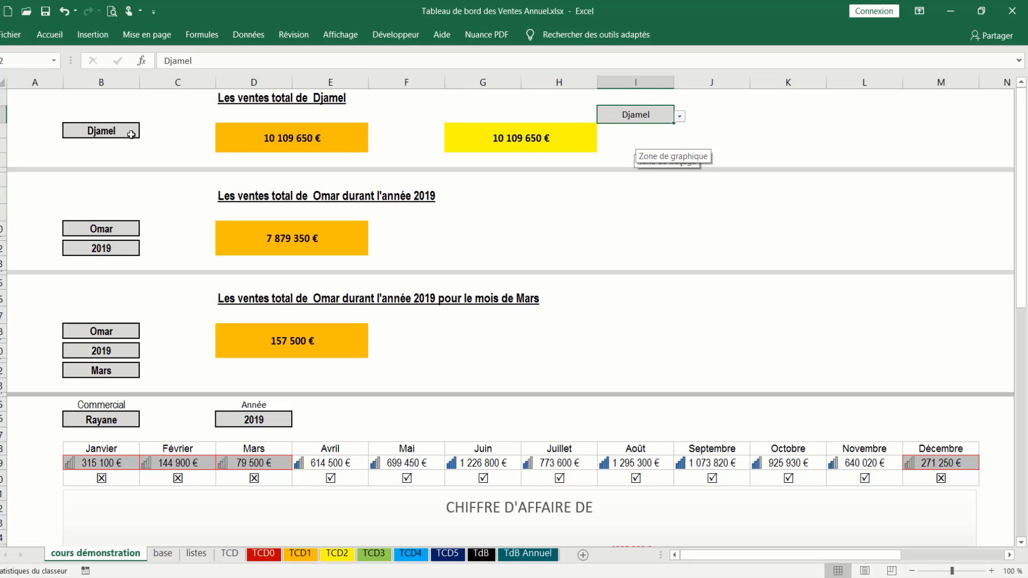
Start a SOMMEPROD formula in G10 that opens its first condition with Tableau5: =SOMMEPROD((Tableau5
left_click(467, 234)
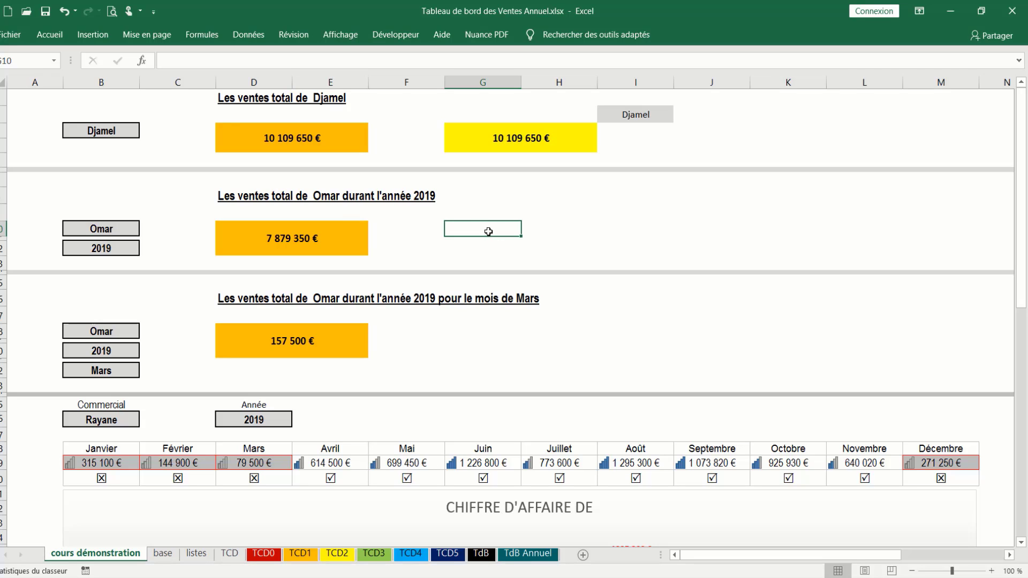
type("=somme")
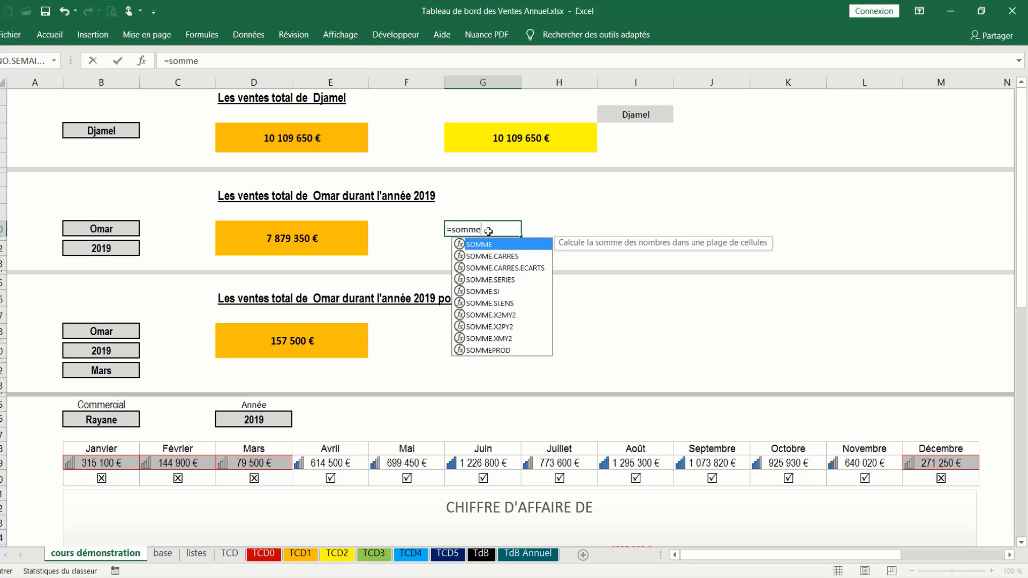
double_click(487, 350)
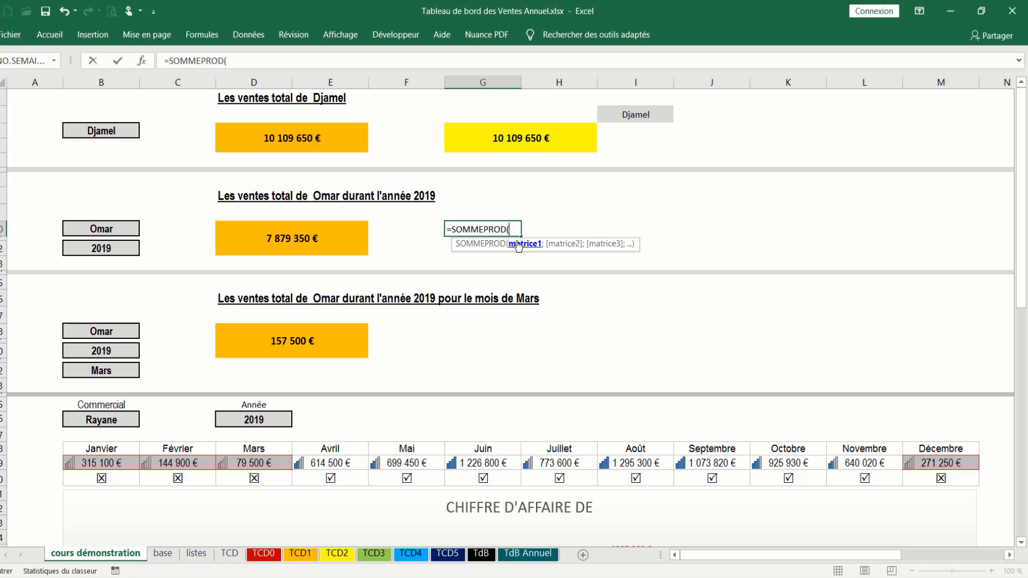
type("(t")
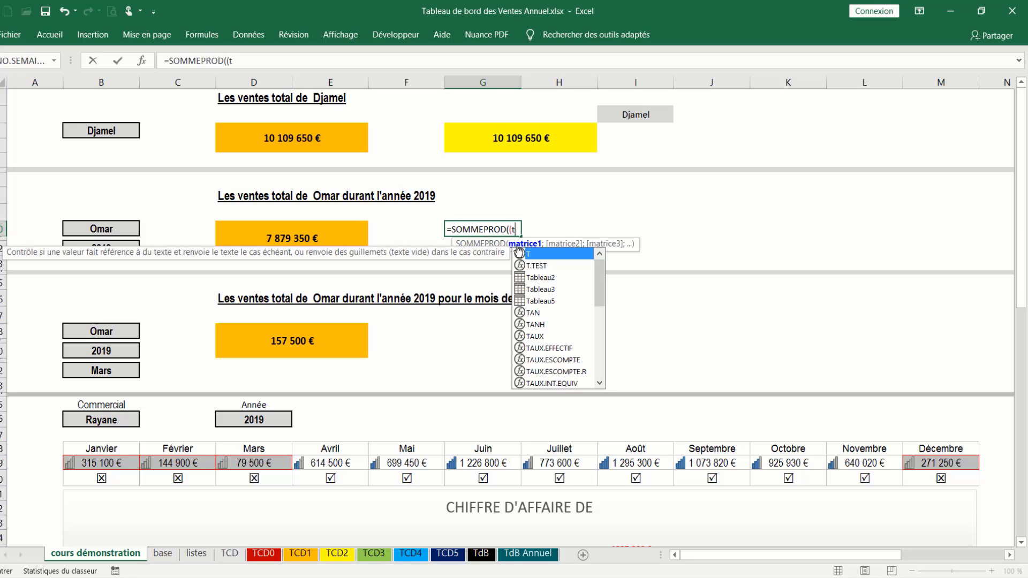
double_click(545, 301)
key("Return")
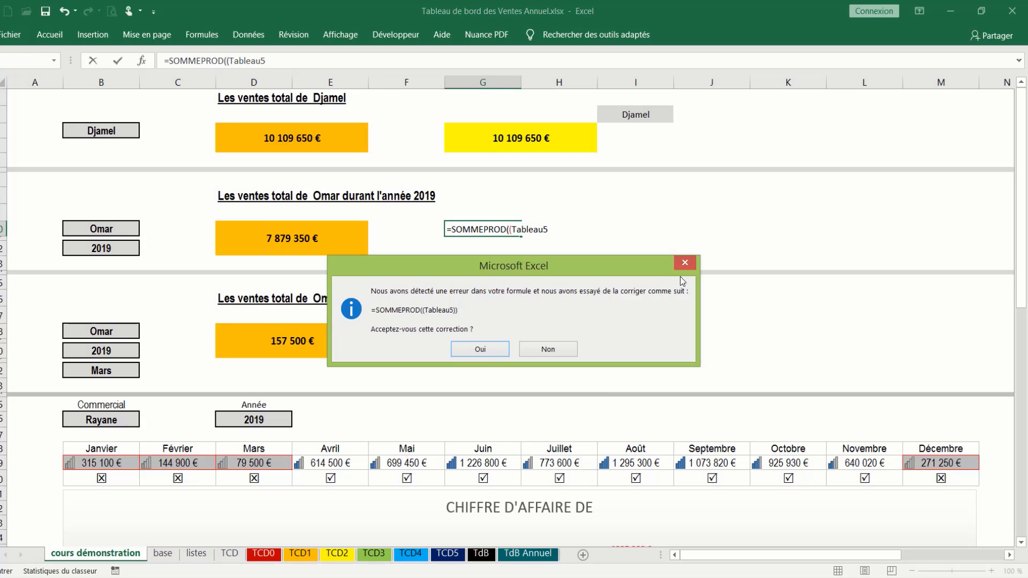
key("Escape")
key("Return")
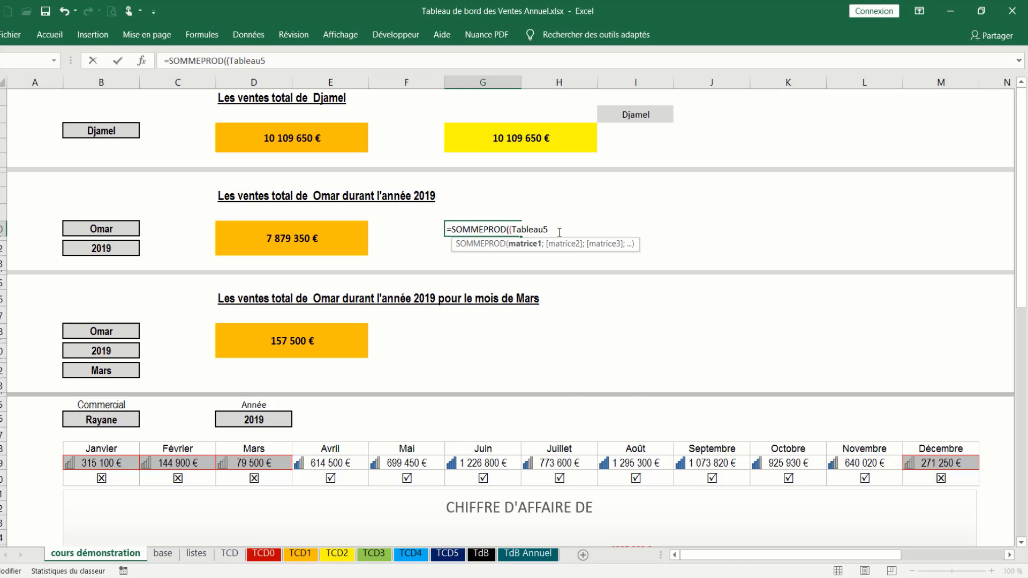
Complete the first condition of the G10 formula so the Commercial column must equal B10: (Tableau5[Commercial]=B10)
type("[")
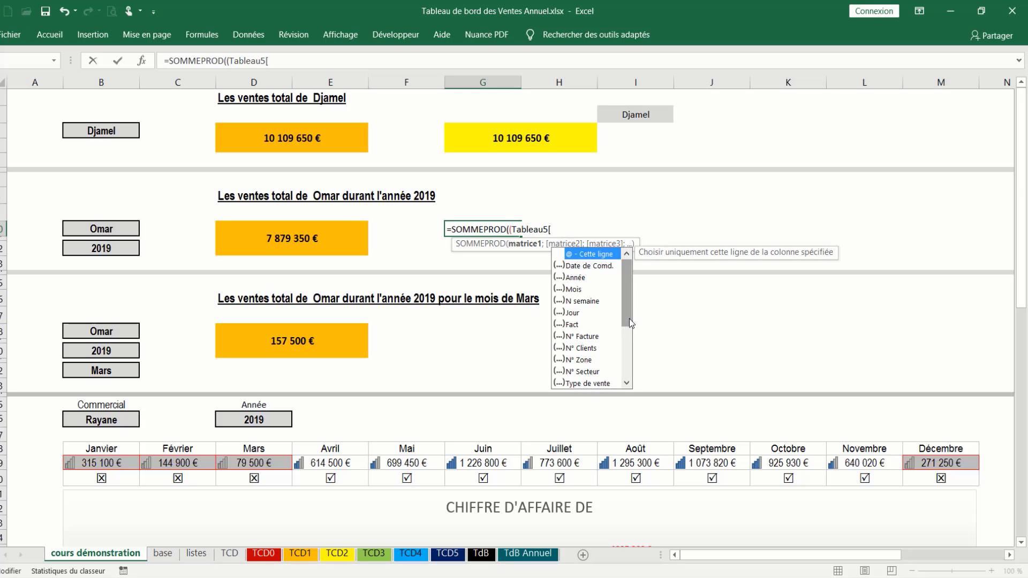
left_click_drag(625, 314, 628, 358)
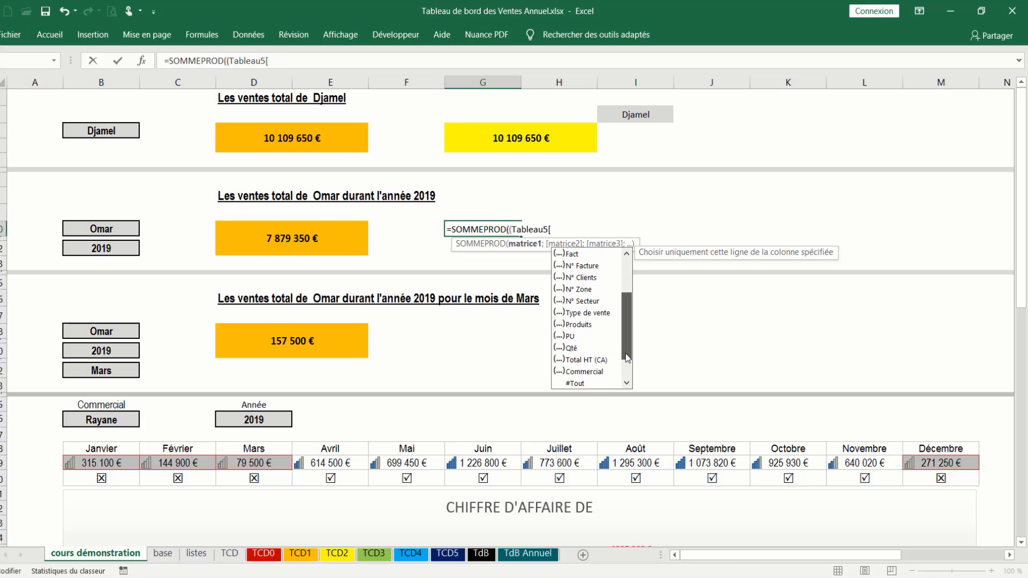
double_click(593, 371)
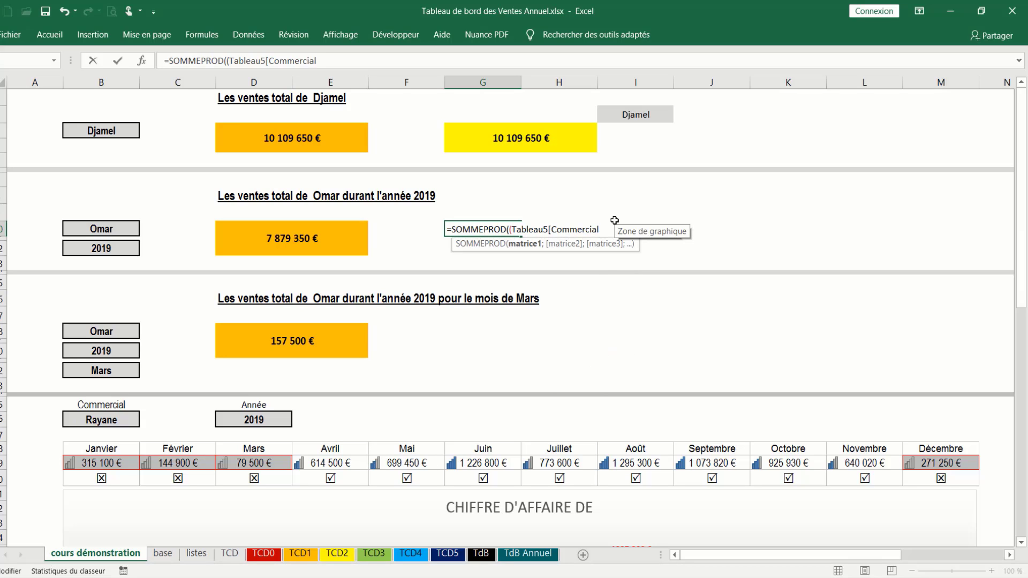
type("]=")
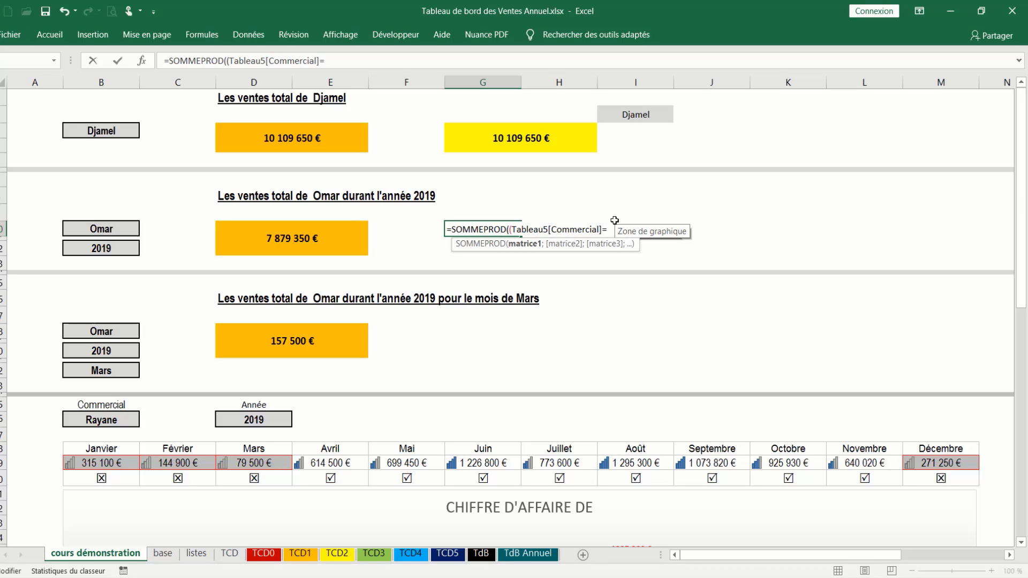
left_click(128, 227)
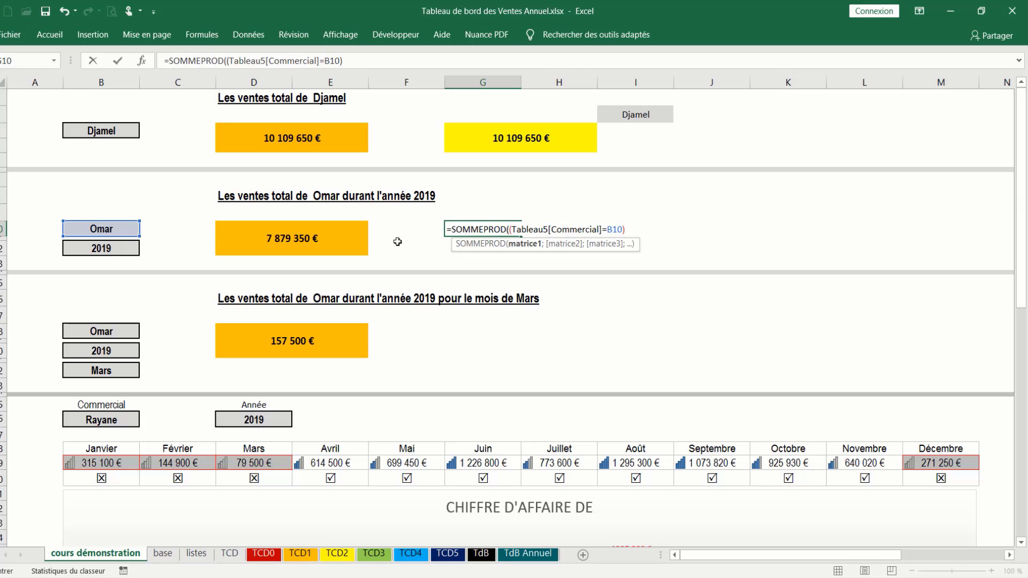
Multiply by a second condition in the G10 formula matching the year in B12: *(Tableau5[Année]=B12)*
type("*")
type("tab")
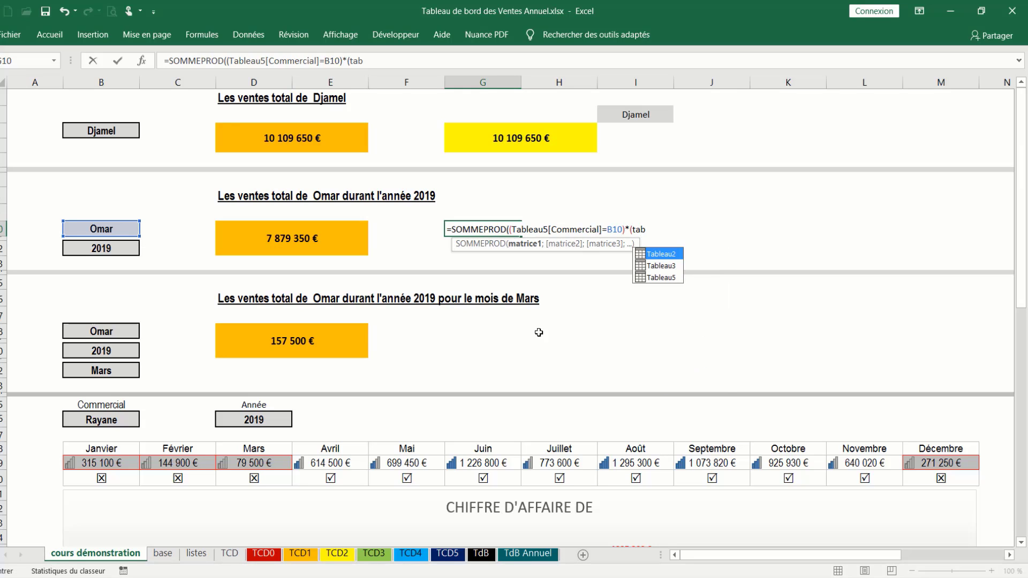
double_click(682, 278)
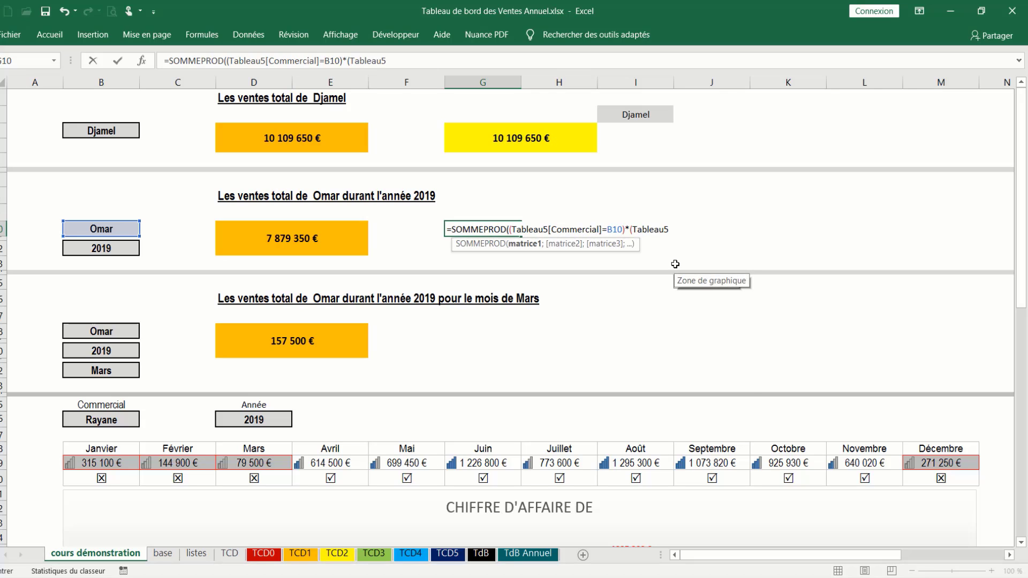
type("[")
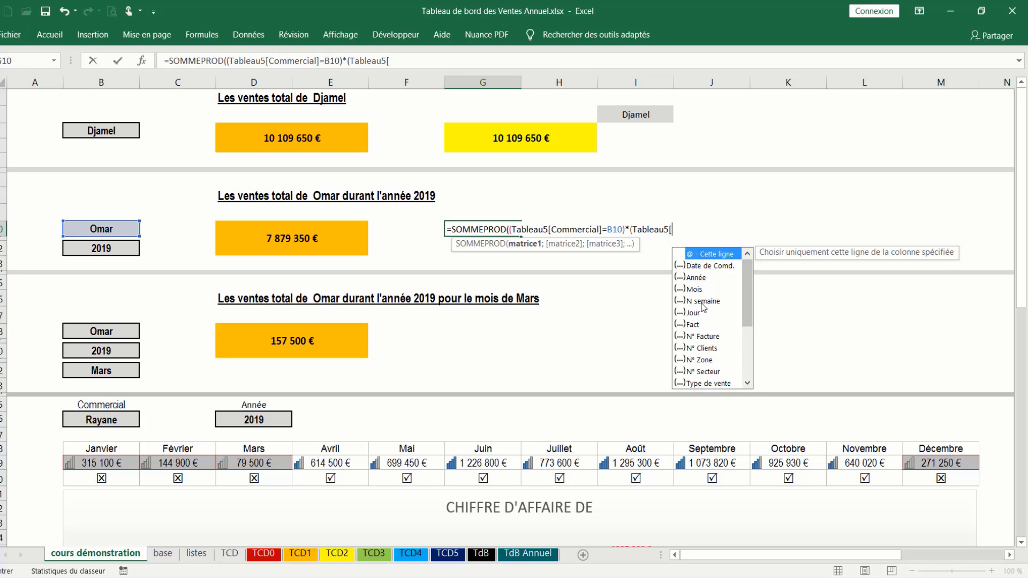
left_click(695, 279)
double_click(696, 279)
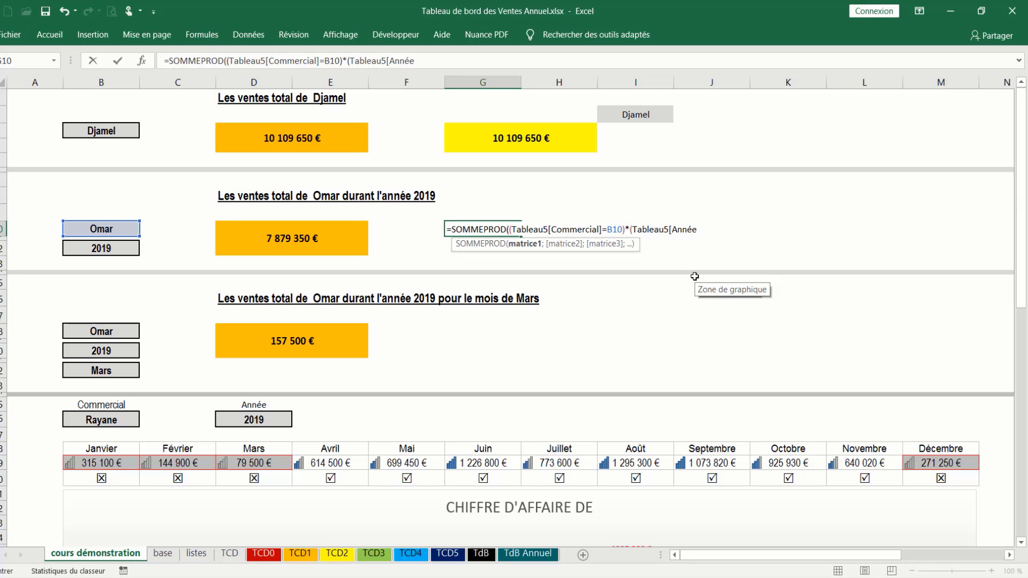
type("]=")
left_click(93, 250)
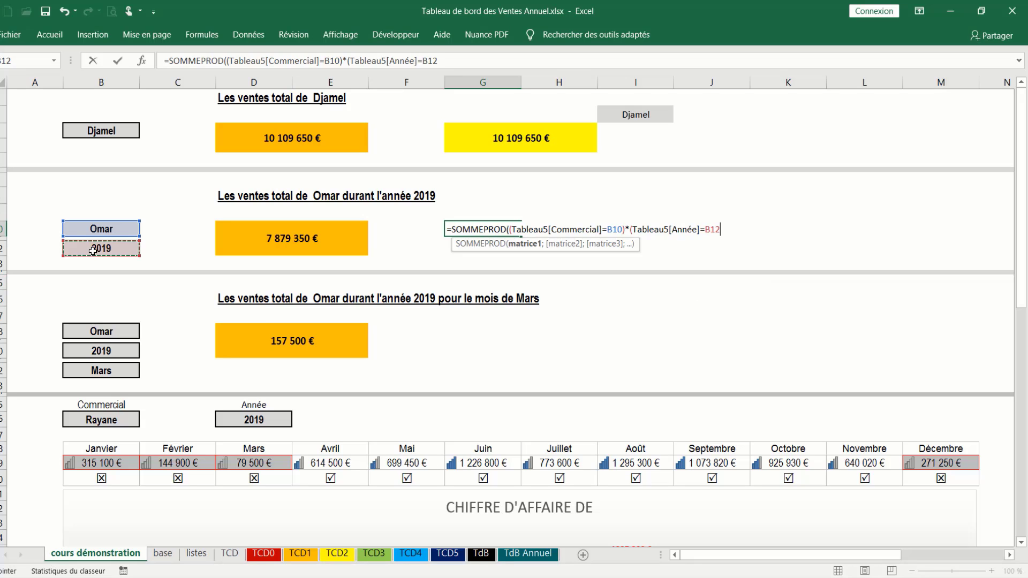
type("]")
key("BackSpace")
type(")*")
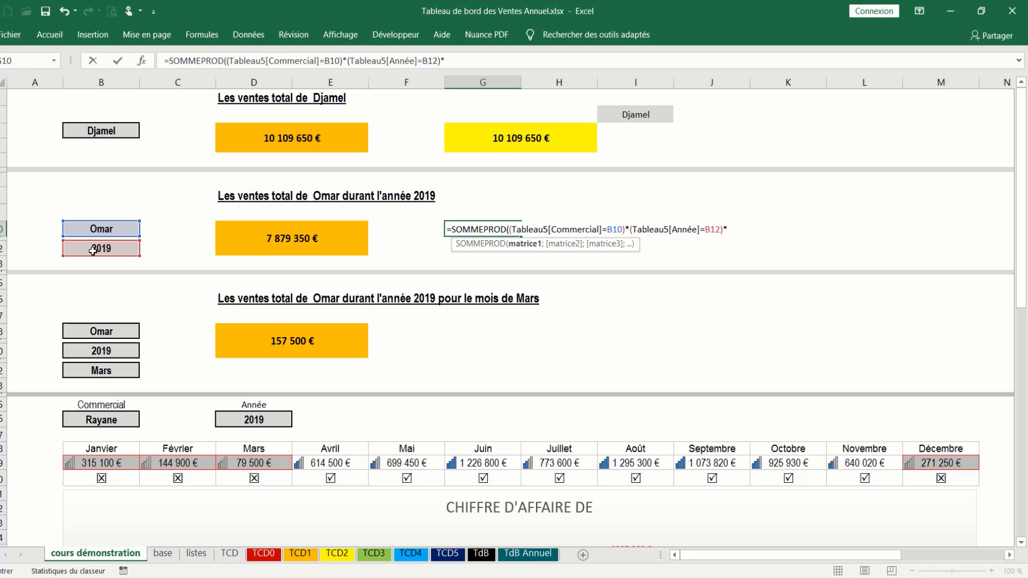
Finish the G10 formula with the sales amount column, (Tableau5[Total HT (CA)])), and enter it
type("(t")
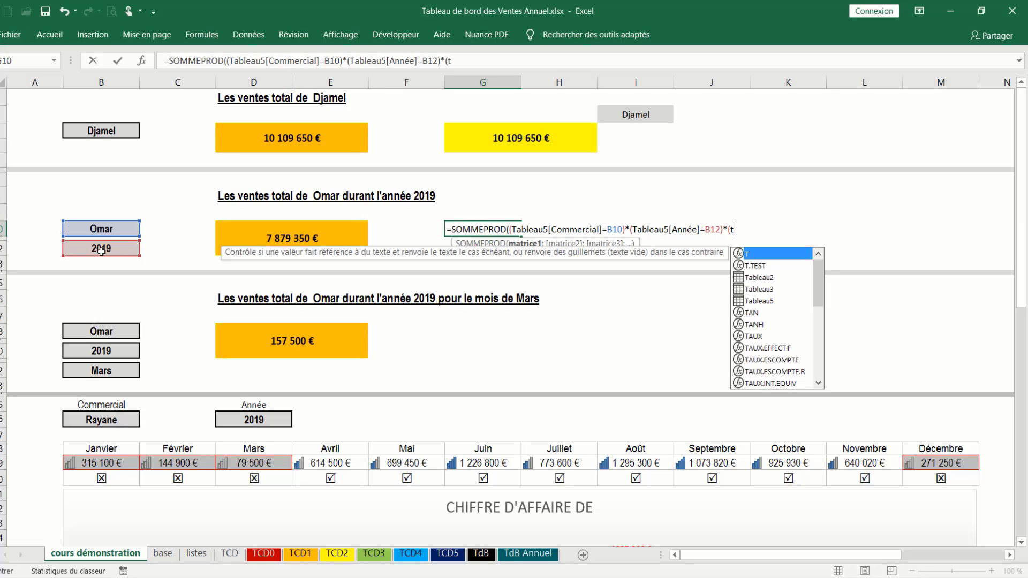
double_click(757, 300)
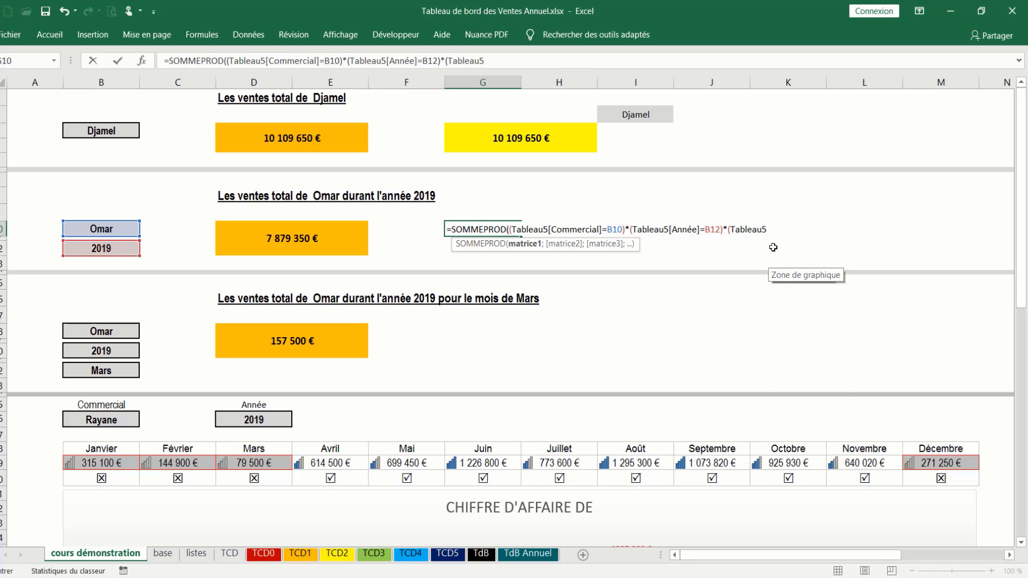
type("[")
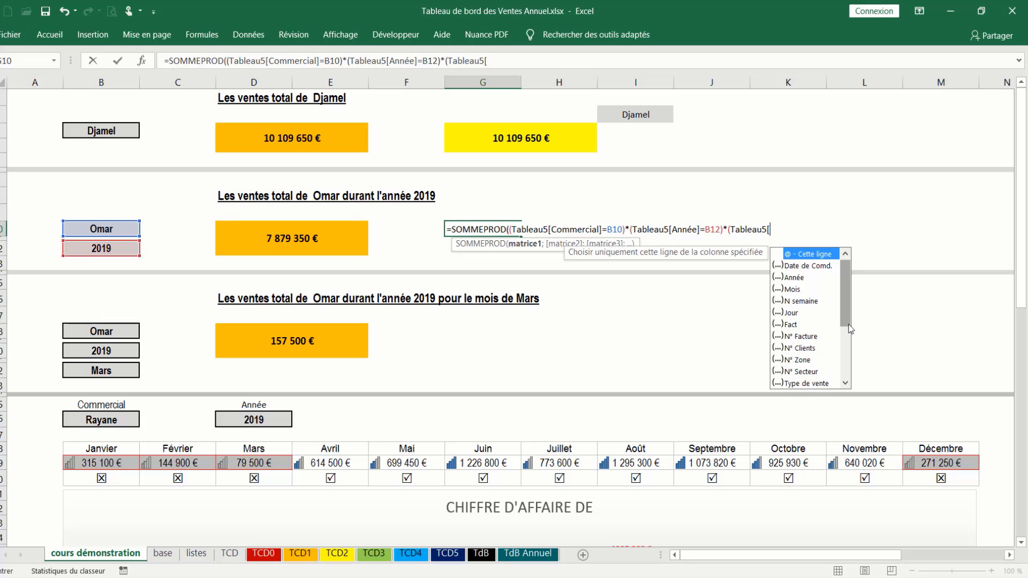
left_click_drag(846, 318, 845, 346)
double_click(808, 372)
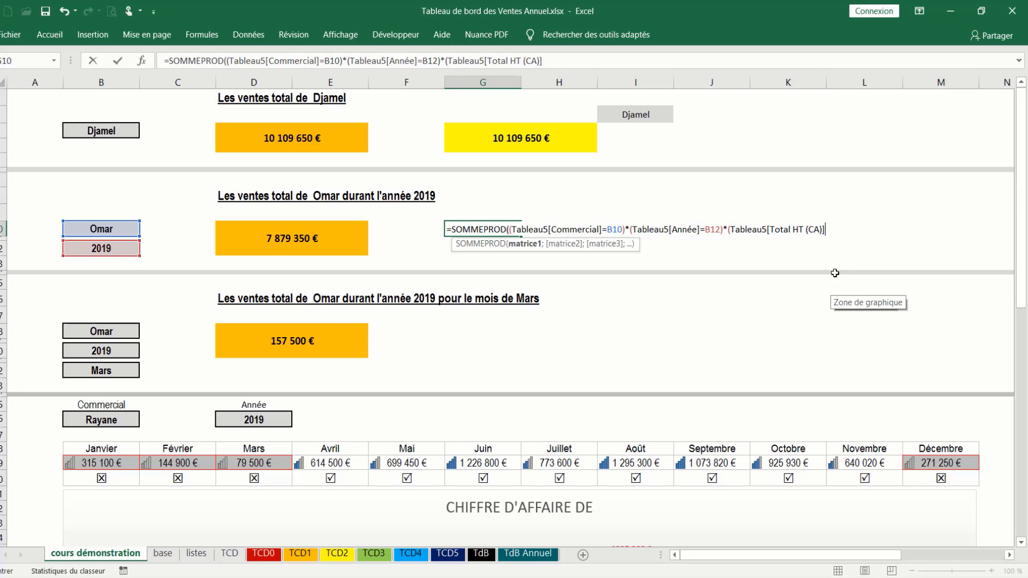
type("))")
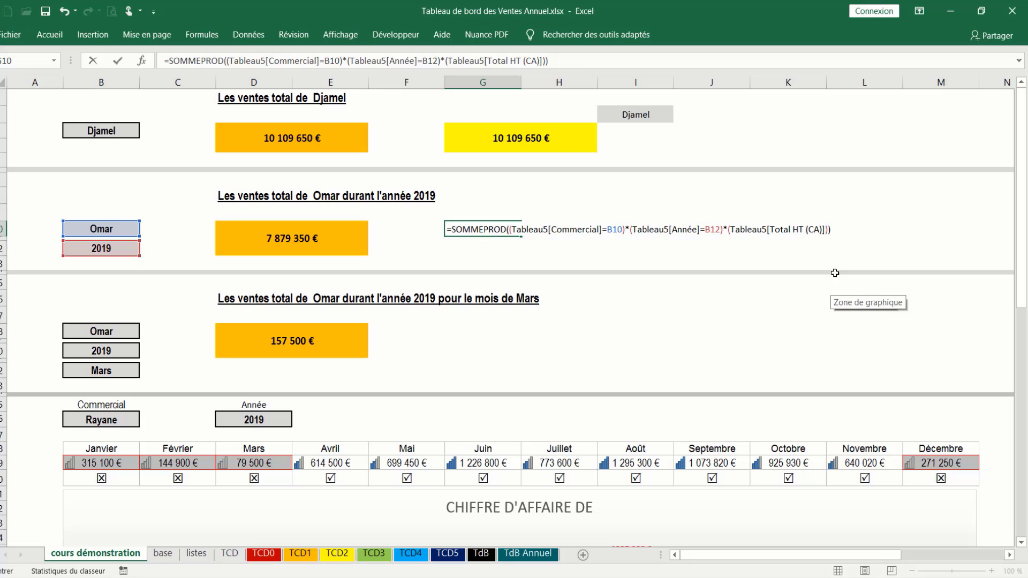
key("Return")
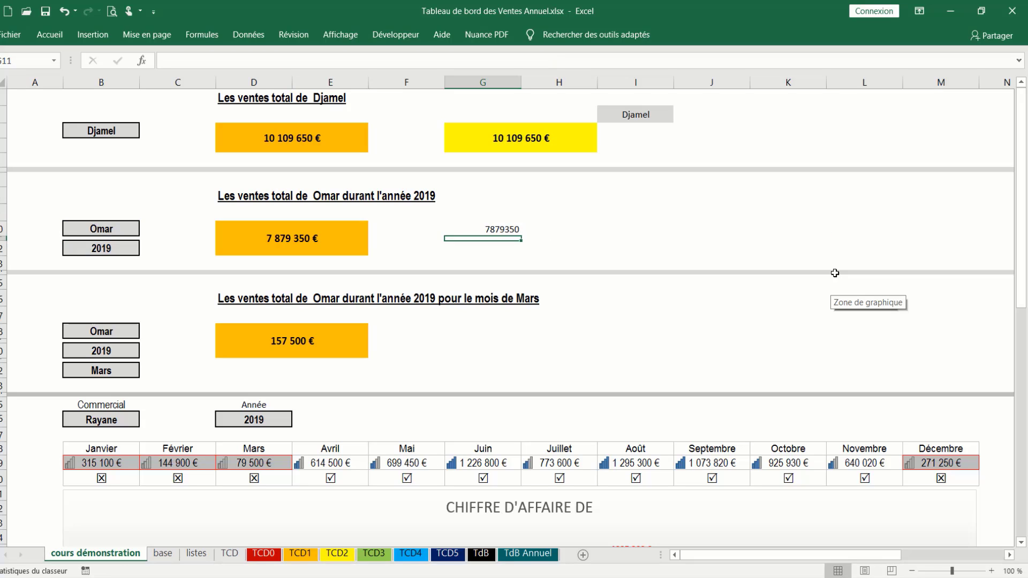
Show the formula of the total in D10, and copy the formatting of G3 onto G10
left_click(265, 235)
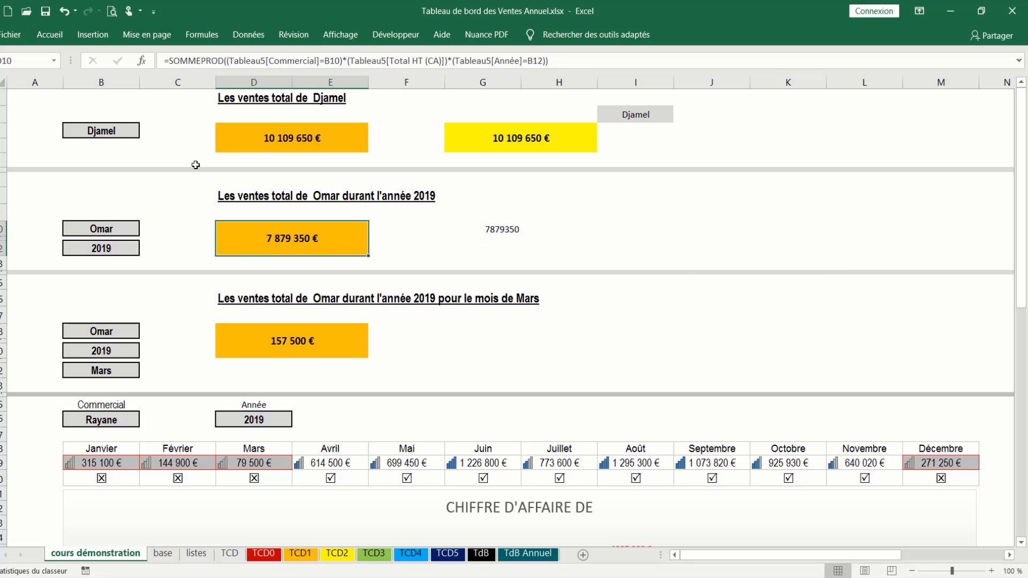
left_click(572, 135)
left_click(40, 39)
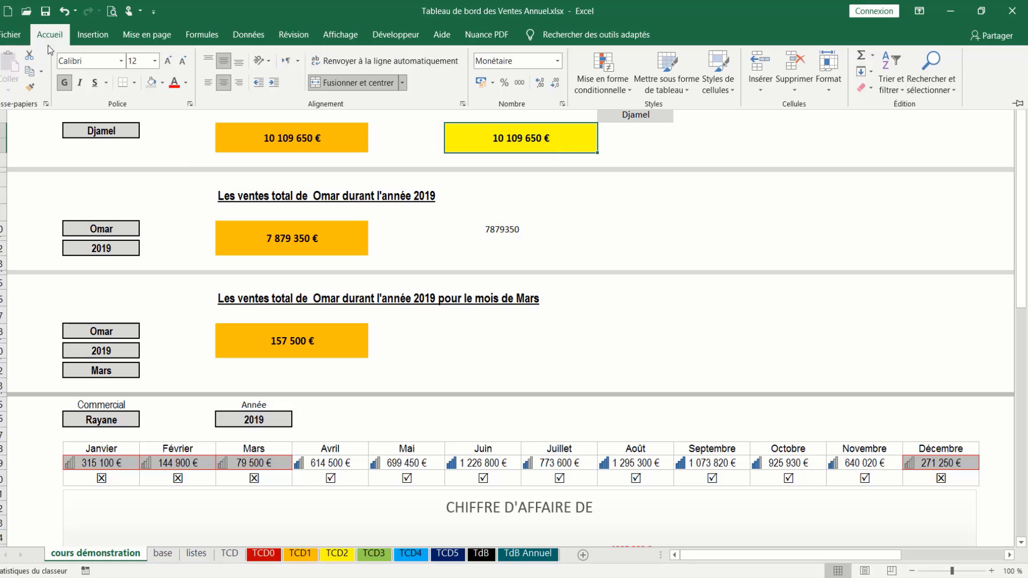
left_click(30, 87)
left_click(506, 238)
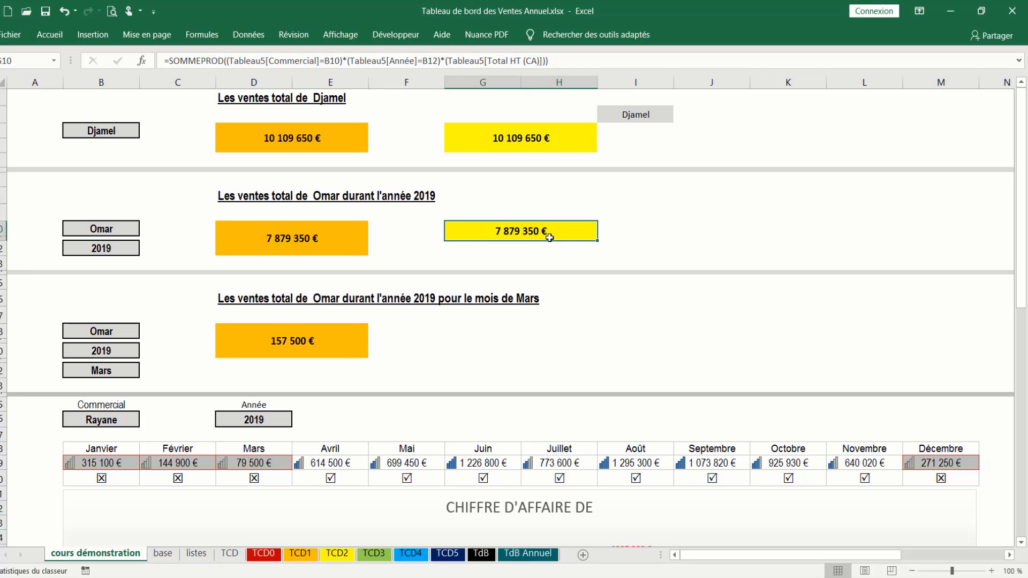
Choose each salesperson below the current one in turn from the B10 drop-down list, finishing with the last name
left_click(131, 230)
left_click(145, 229)
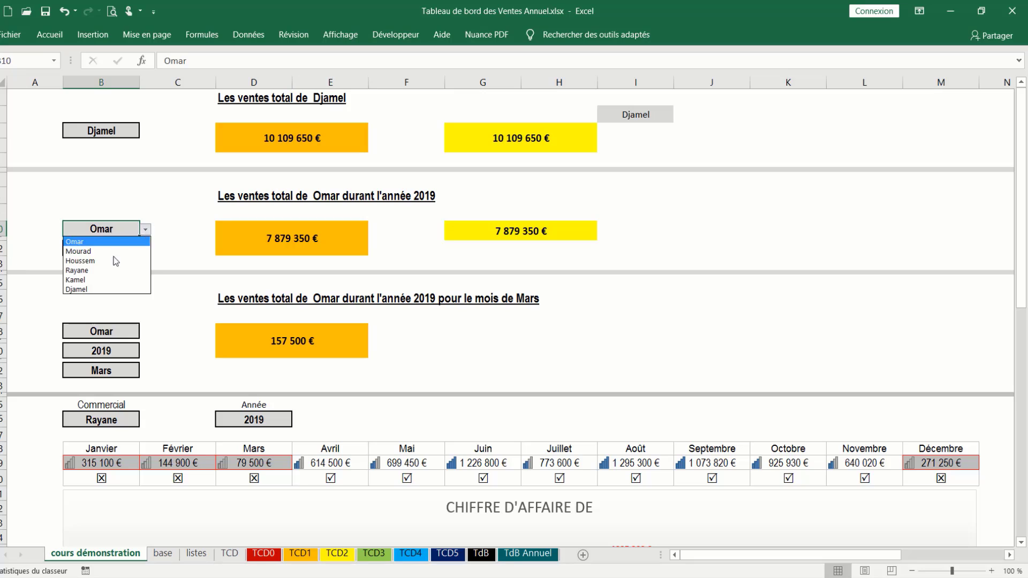
left_click(107, 253)
left_click(145, 229)
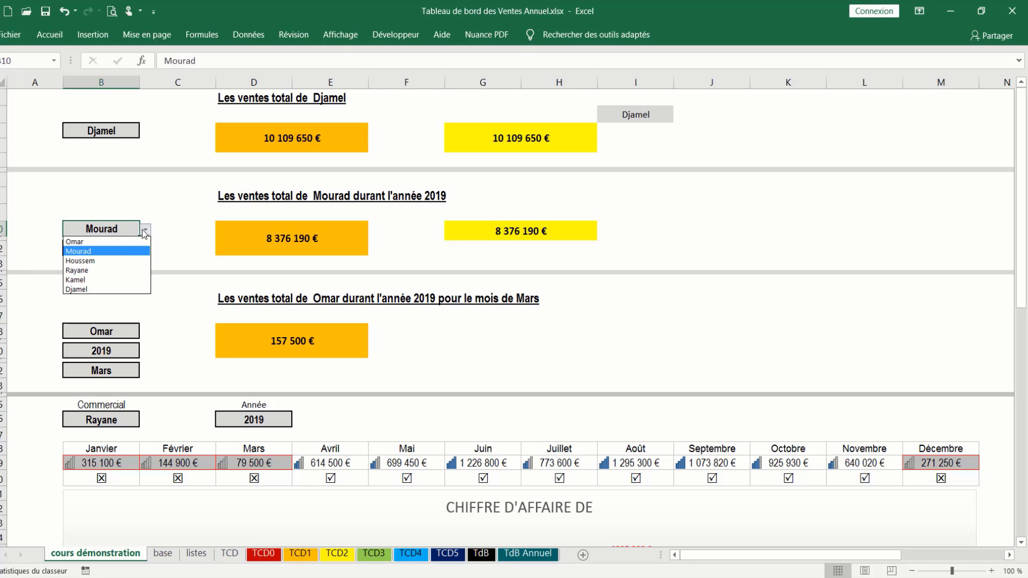
left_click(110, 260)
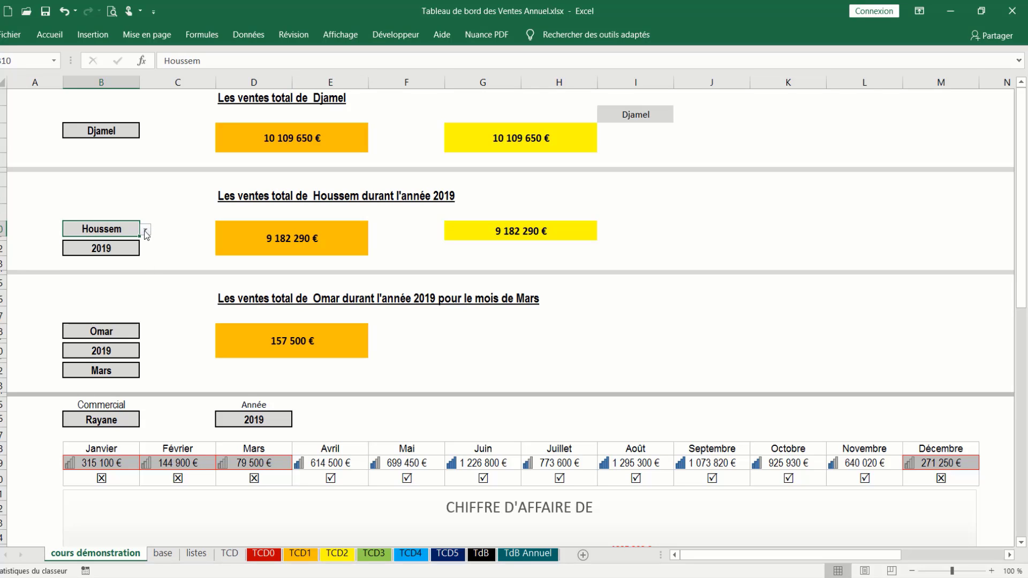
left_click(145, 230)
left_click(121, 269)
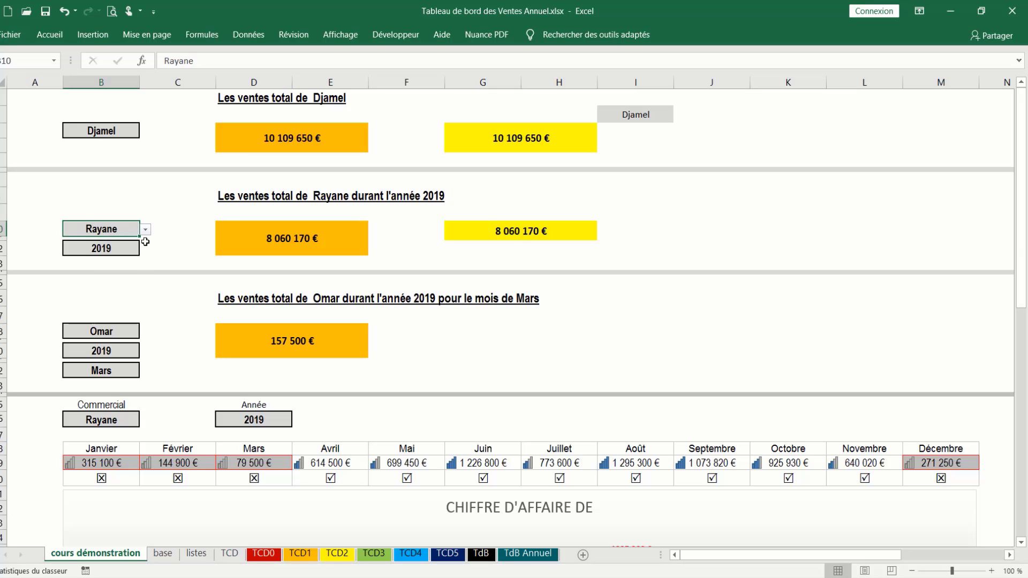
left_click(145, 229)
left_click(122, 277)
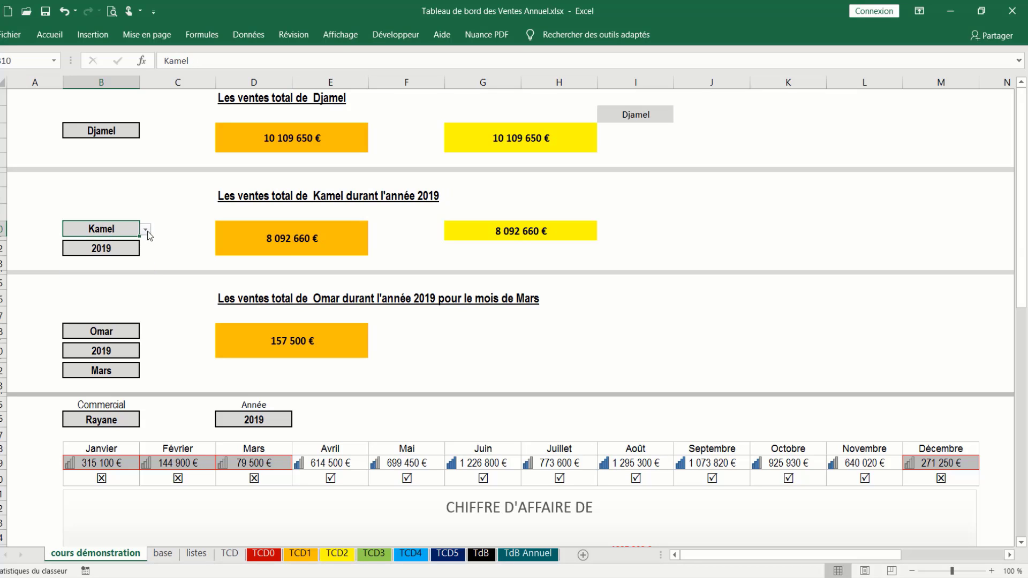
left_click(145, 229)
left_click(112, 288)
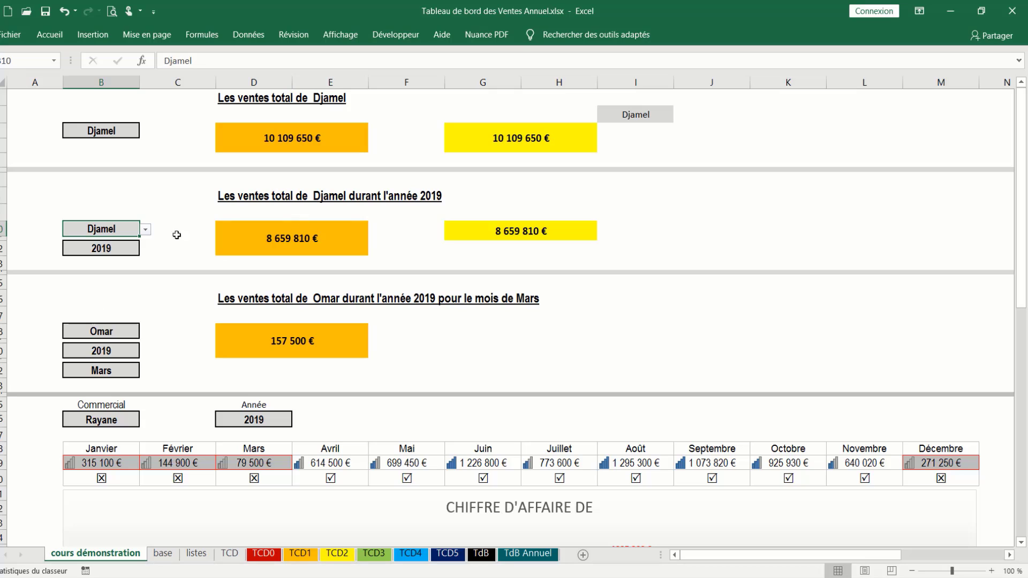
Set the year in B12 to 2020, and select the salesperson cell B10
left_click(132, 249)
left_click(146, 250)
left_click(124, 271)
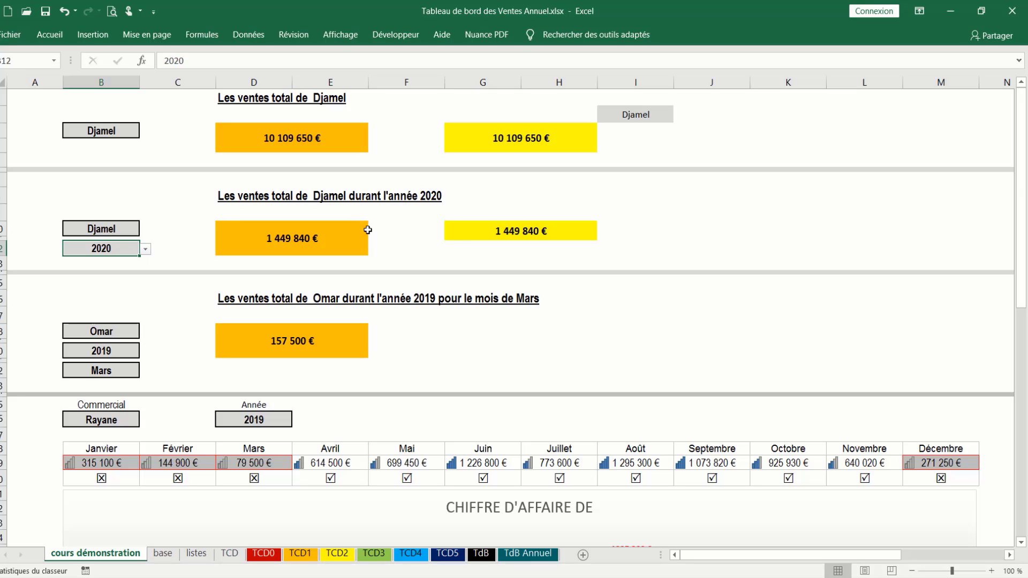
left_click(120, 231)
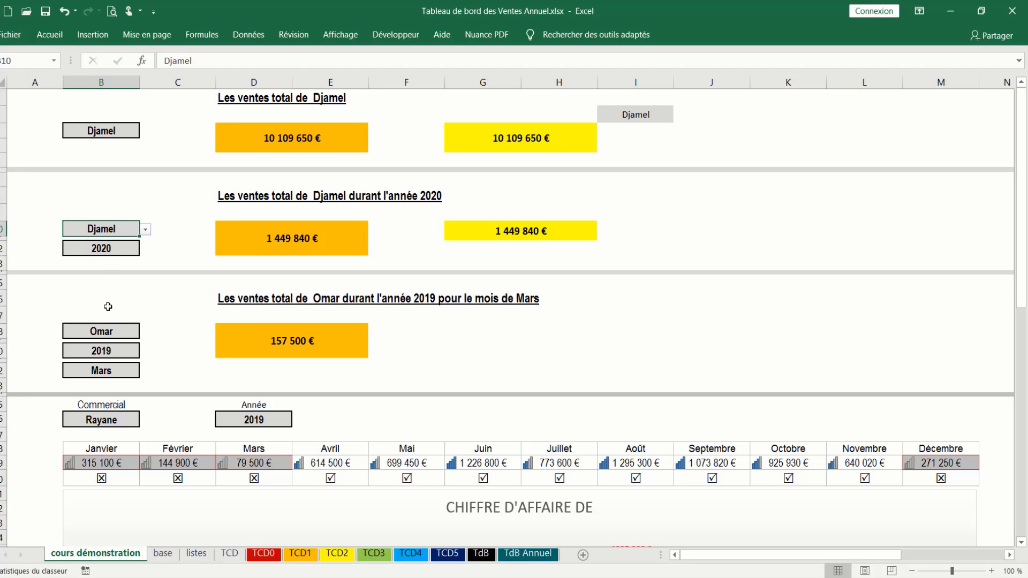
Copy the G10 formula text into G18, and repoint its Commercial and Année conditions to B18 and B20
left_click(459, 333)
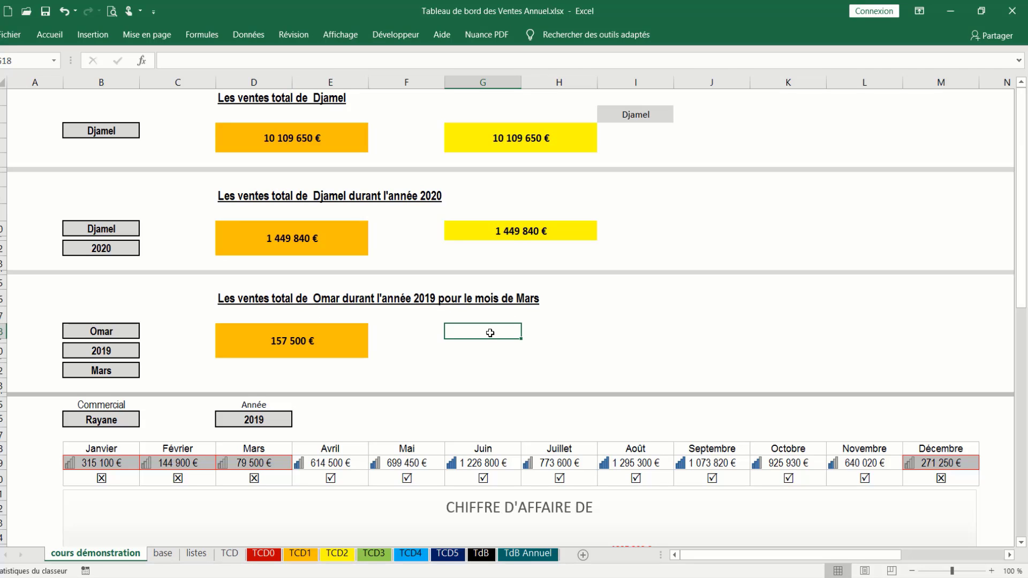
left_click(516, 231)
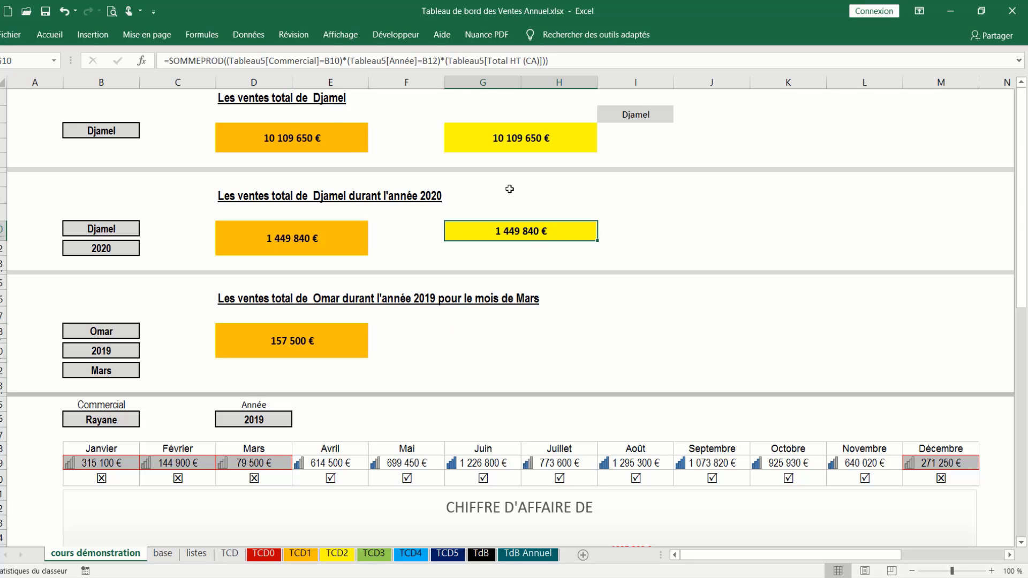
left_click(609, 58)
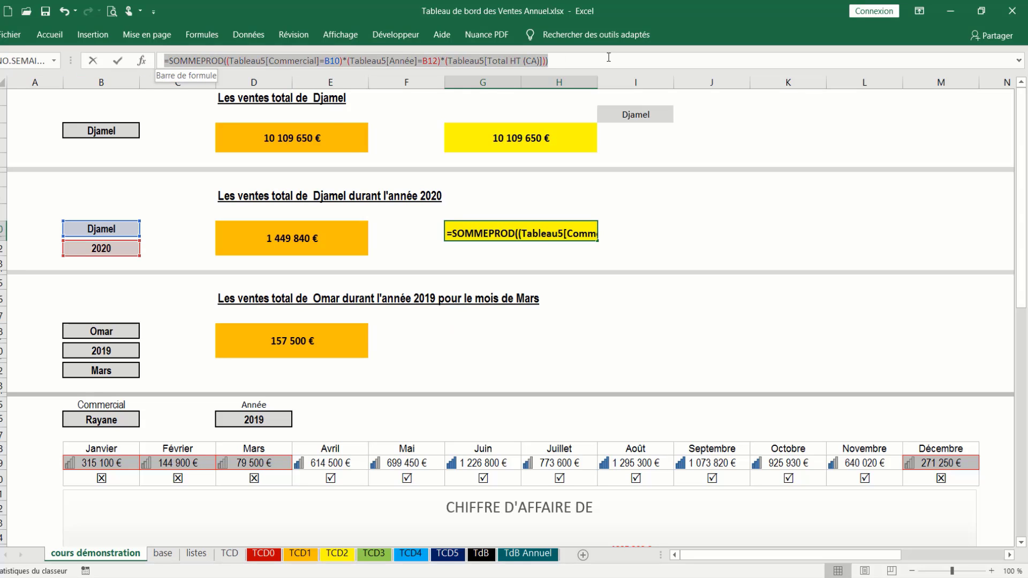
left_click(515, 337)
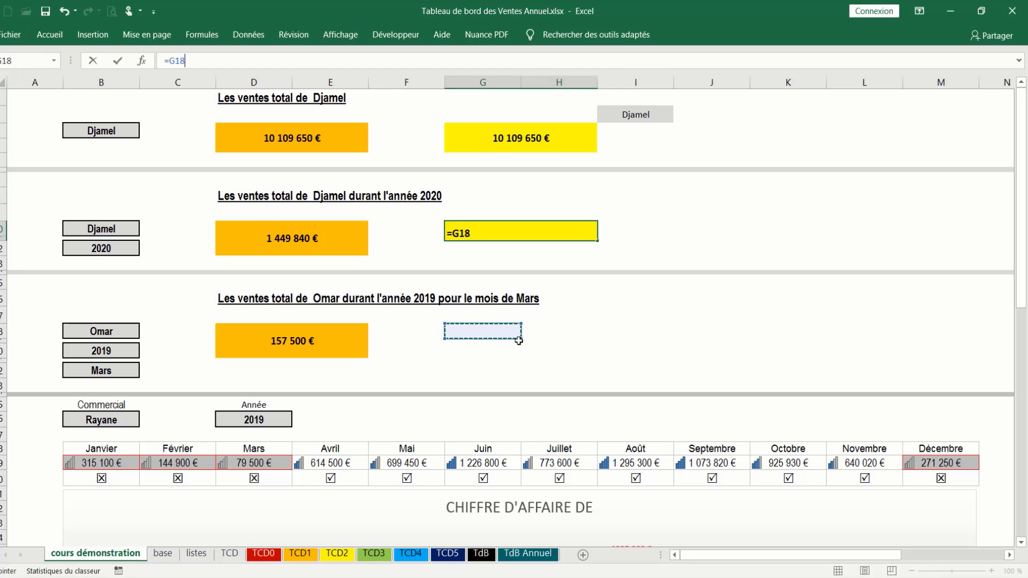
key("Escape")
left_click(515, 335)
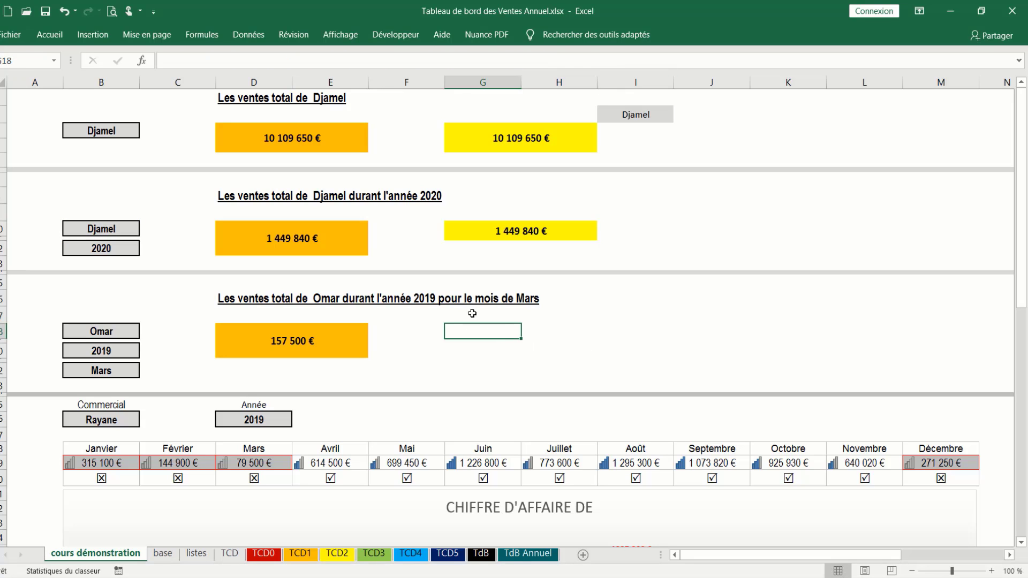
left_click(188, 61)
key("ctrl+v")
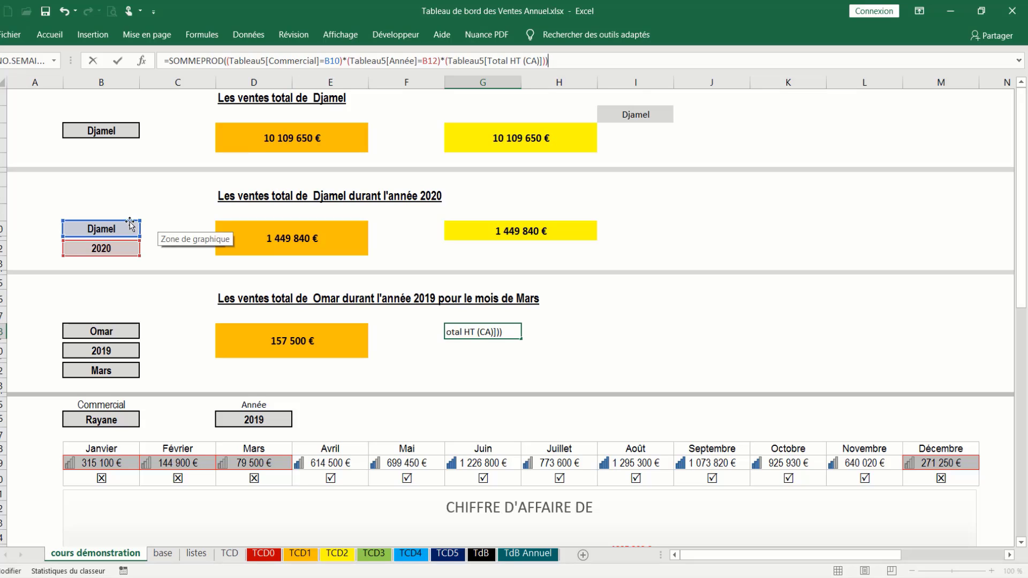
left_click_drag(135, 227, 129, 335)
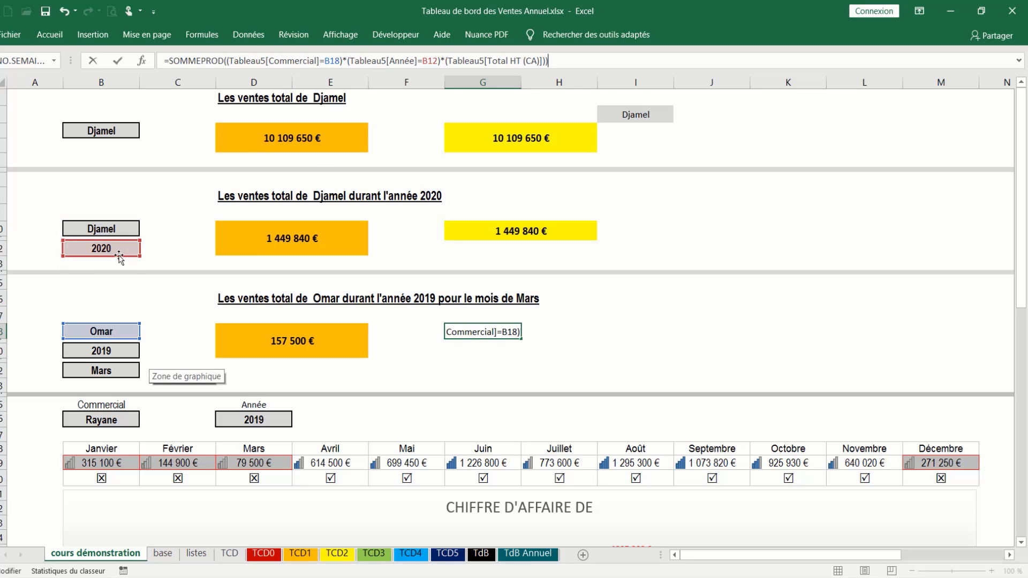
left_click_drag(126, 255, 125, 350)
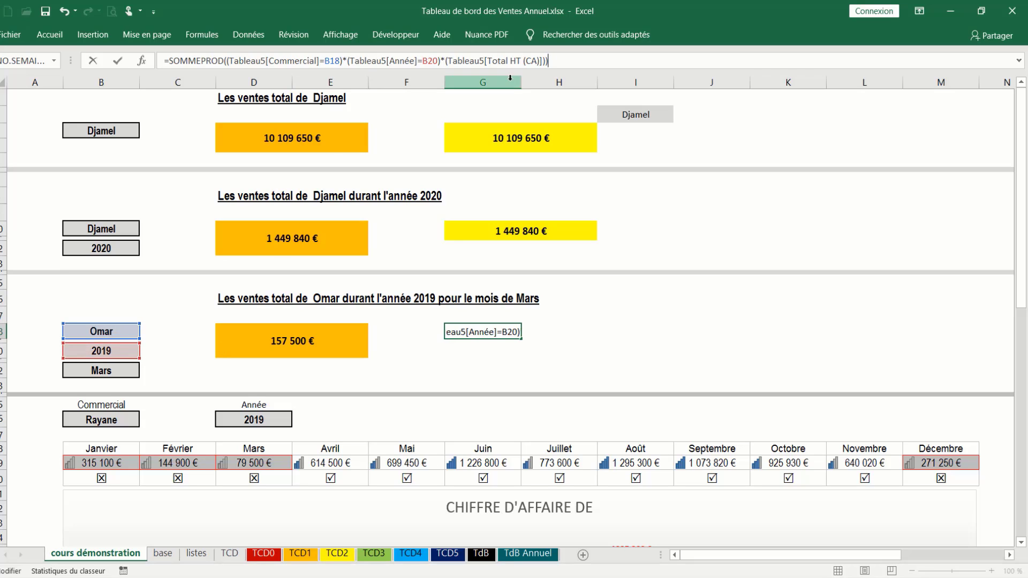
Start a third condition before the sales amount in the G18 formula, referencing the month column: (Tableau5[Mois
left_click(446, 63)
type("(")
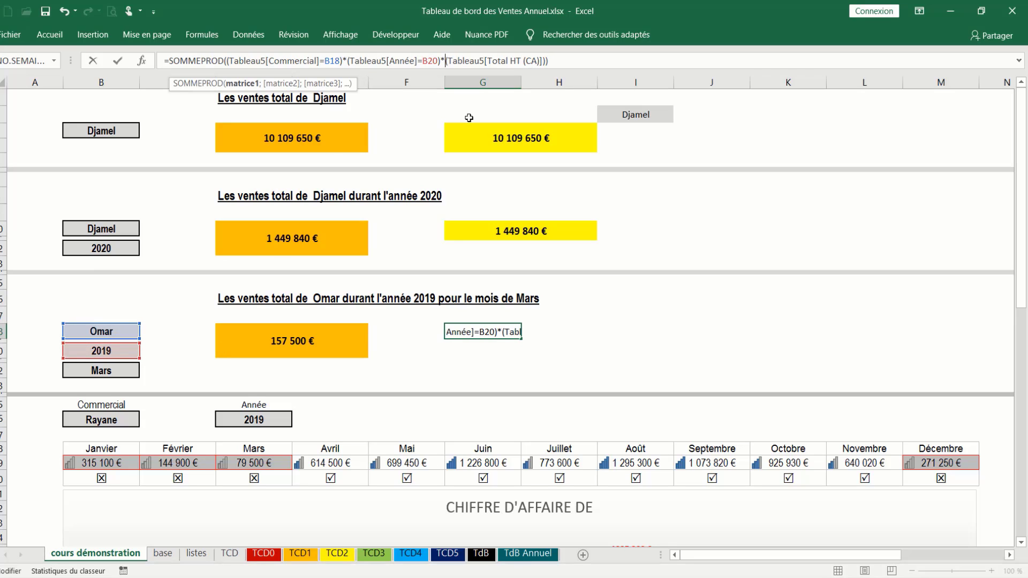
type("(")
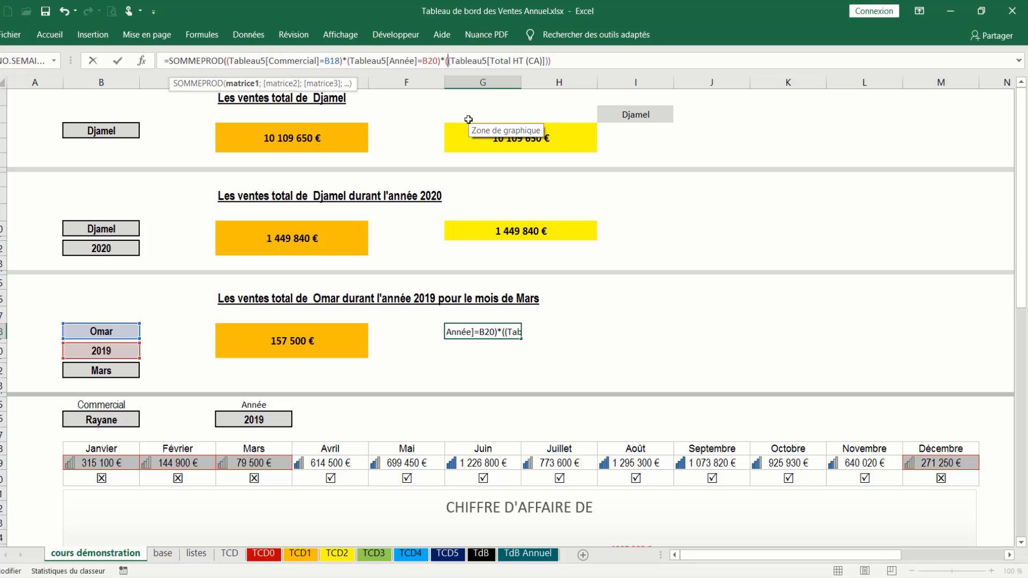
type("T")
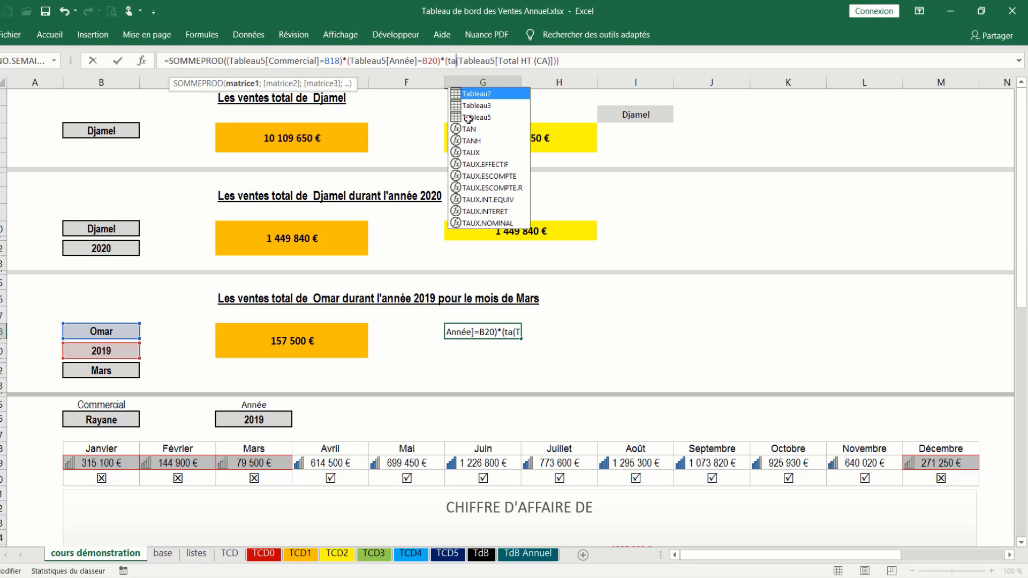
double_click(465, 120)
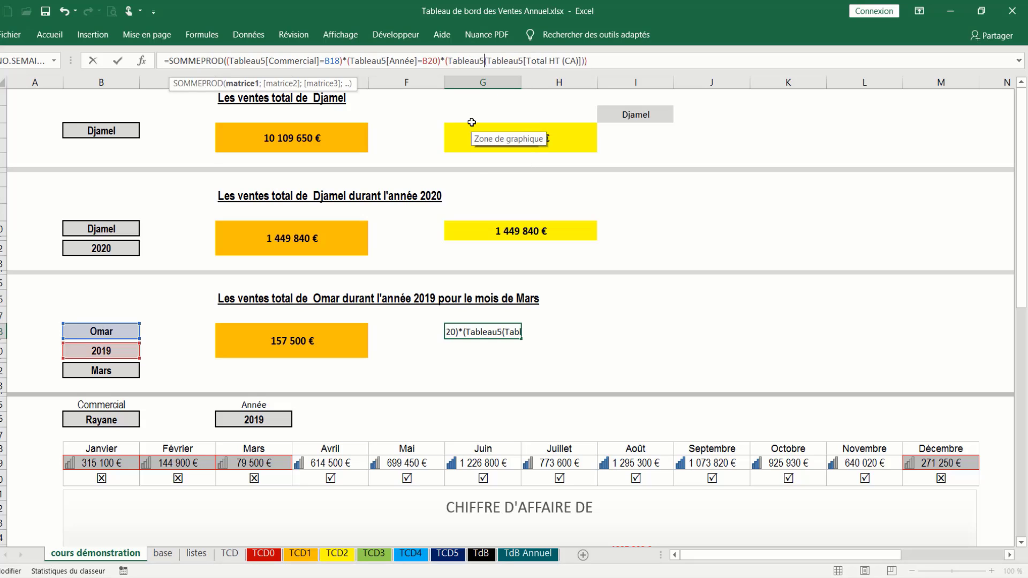
type("[")
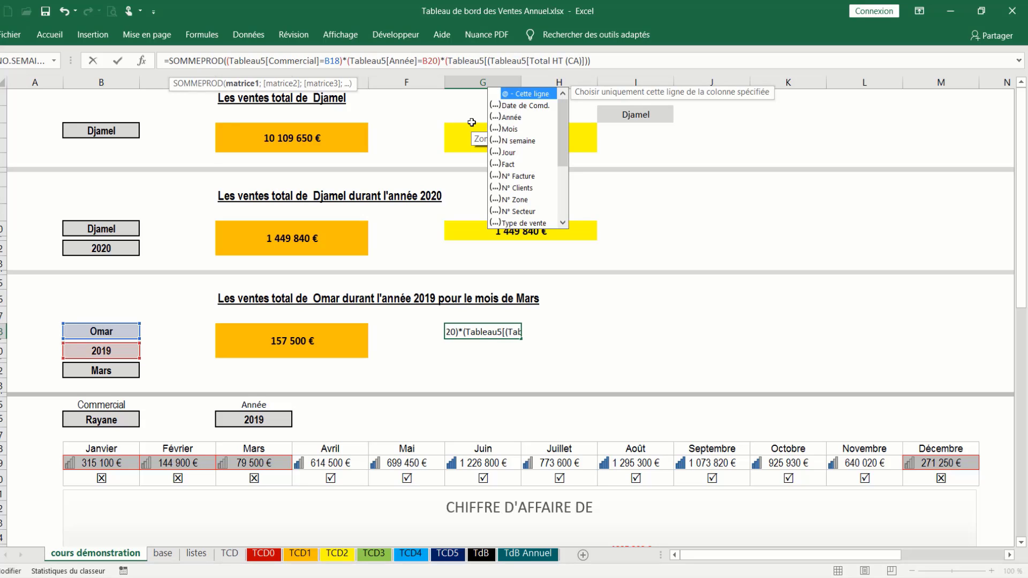
left_click(507, 130)
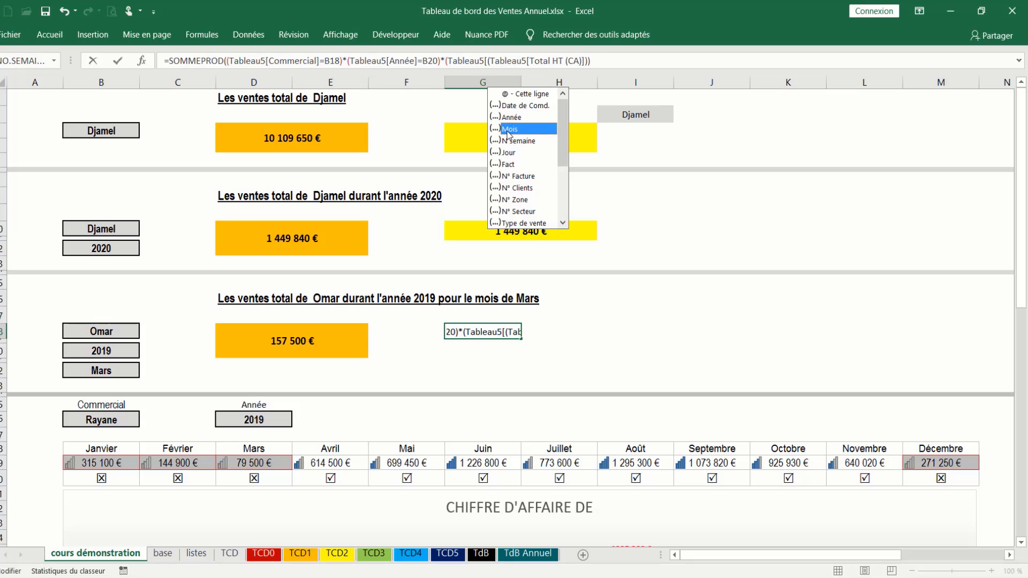
double_click(508, 130)
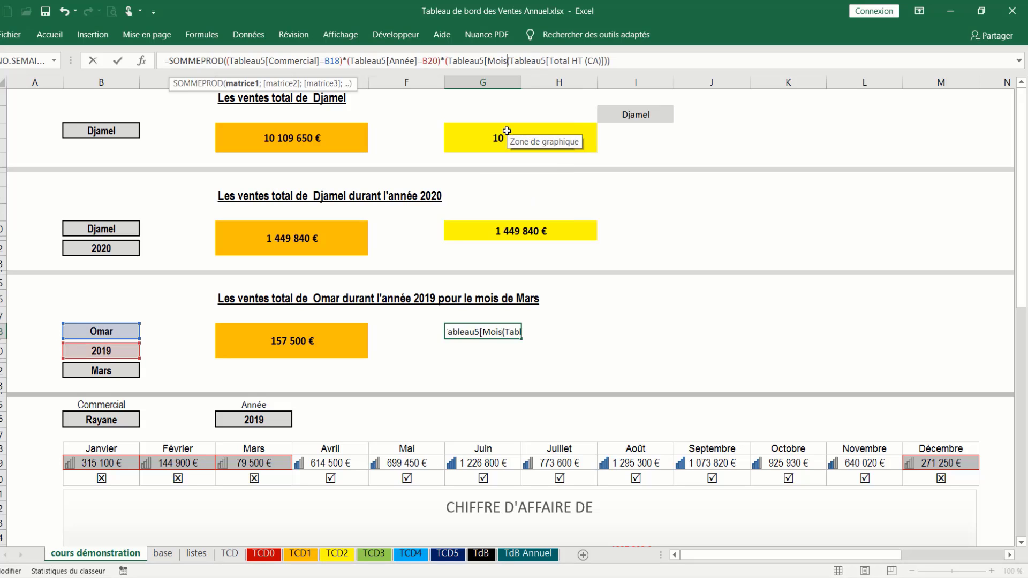
Complete the month condition in the G18 formula with ]=B22)* and enter the formula
type("]")
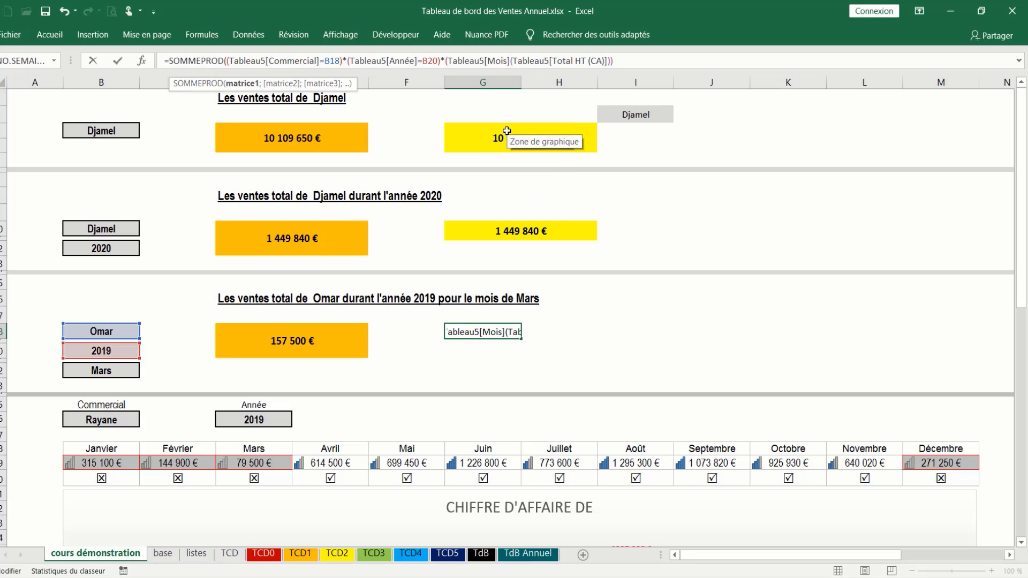
type("=")
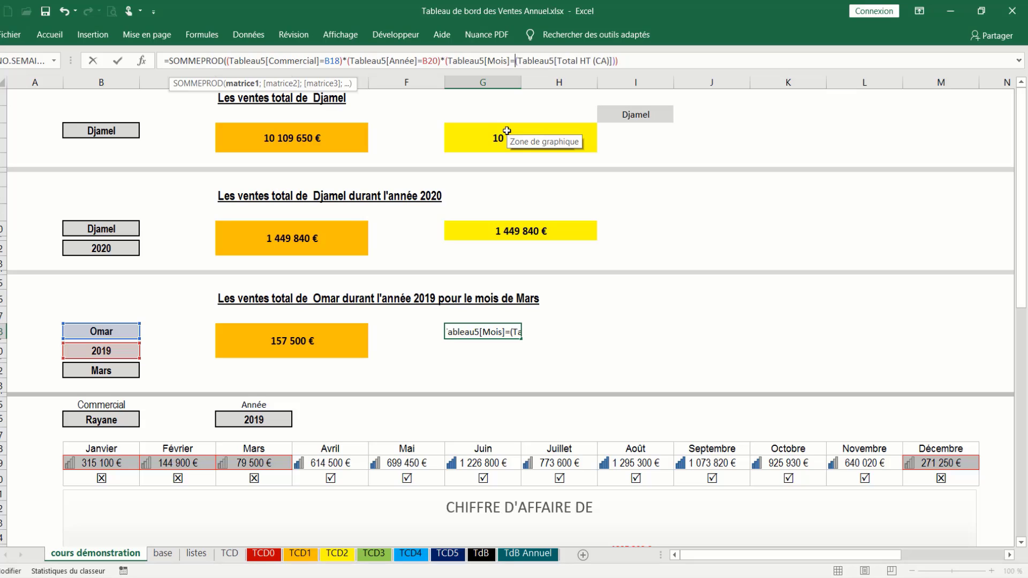
left_click(129, 370)
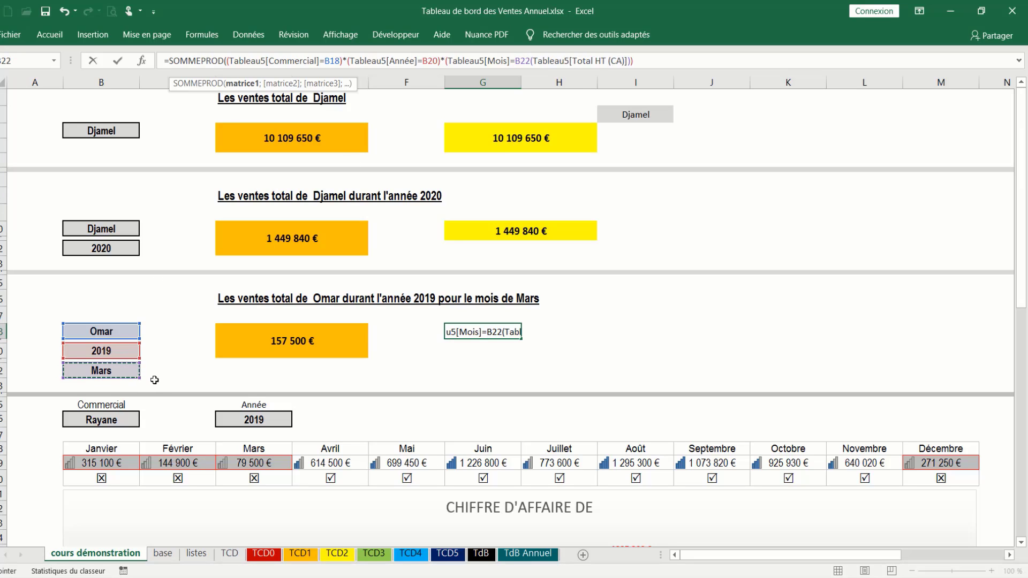
type(")")
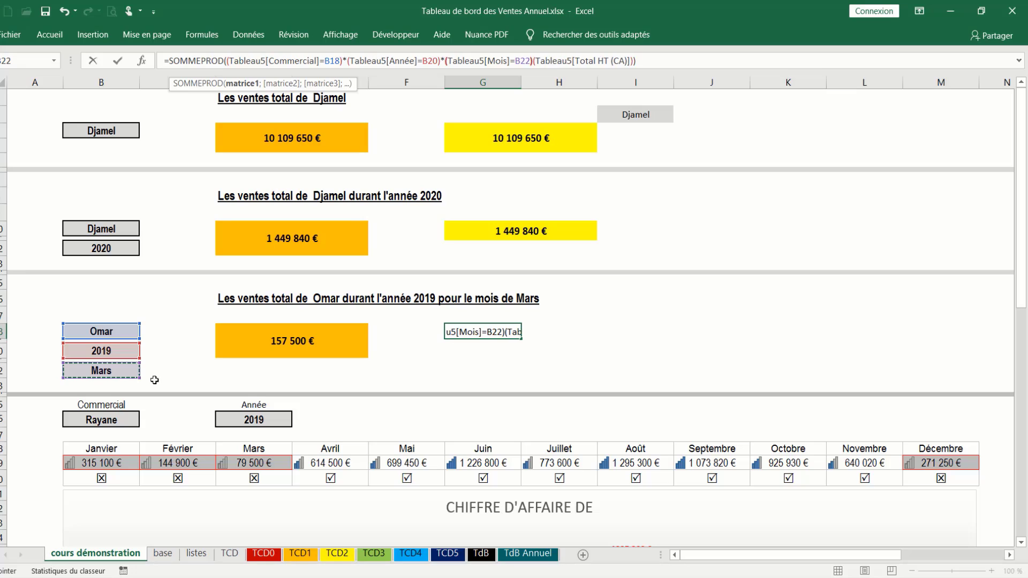
type("*")
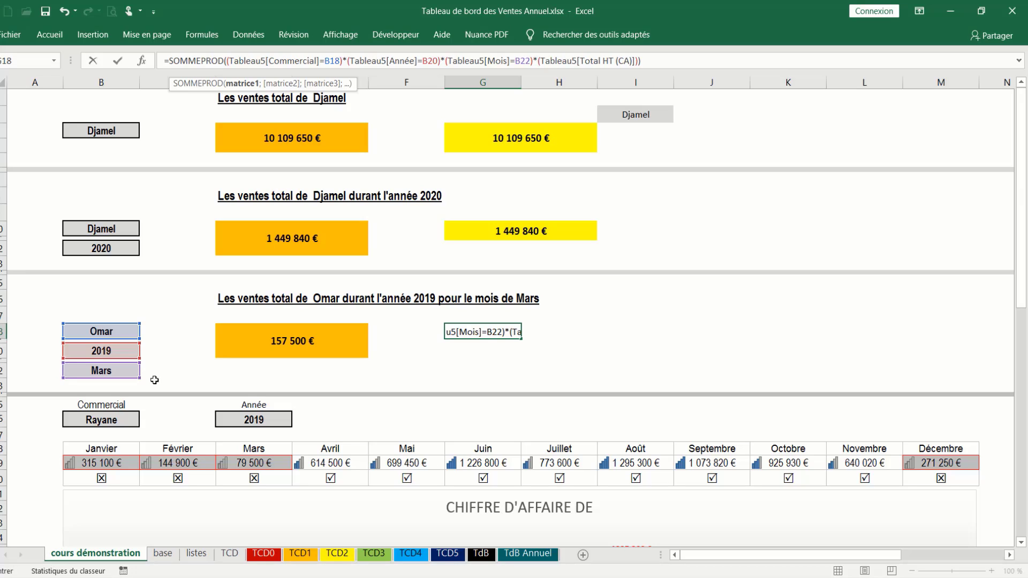
key("Return")
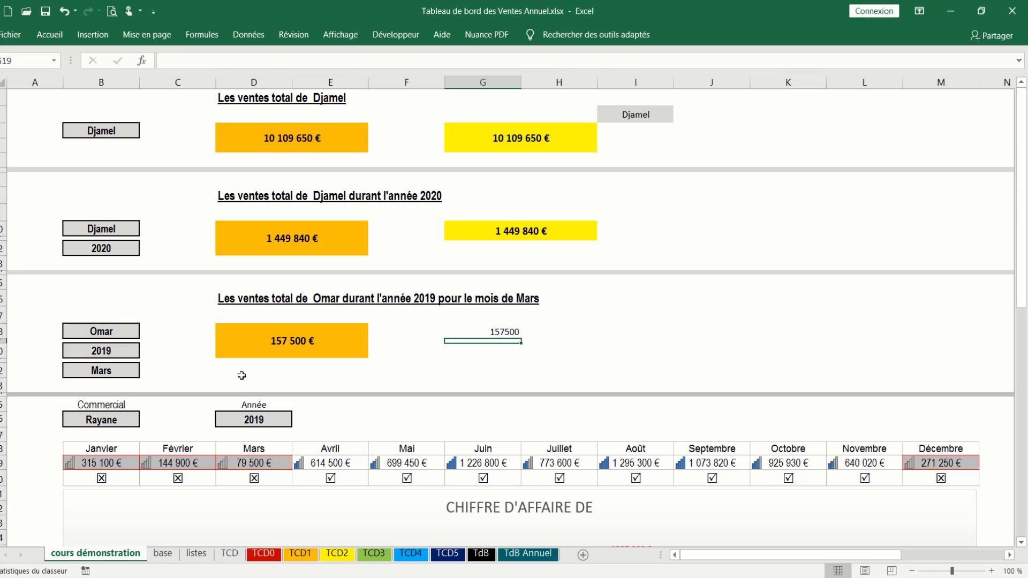
Apply the yellow merged-cell currency formatting of G10 to the result cell G18
left_click(310, 343)
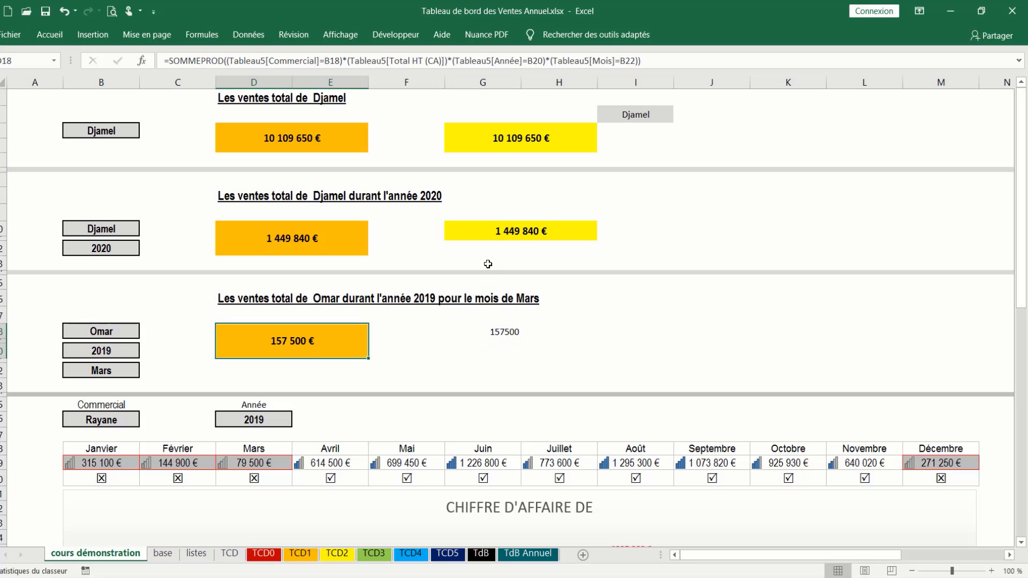
left_click(490, 237)
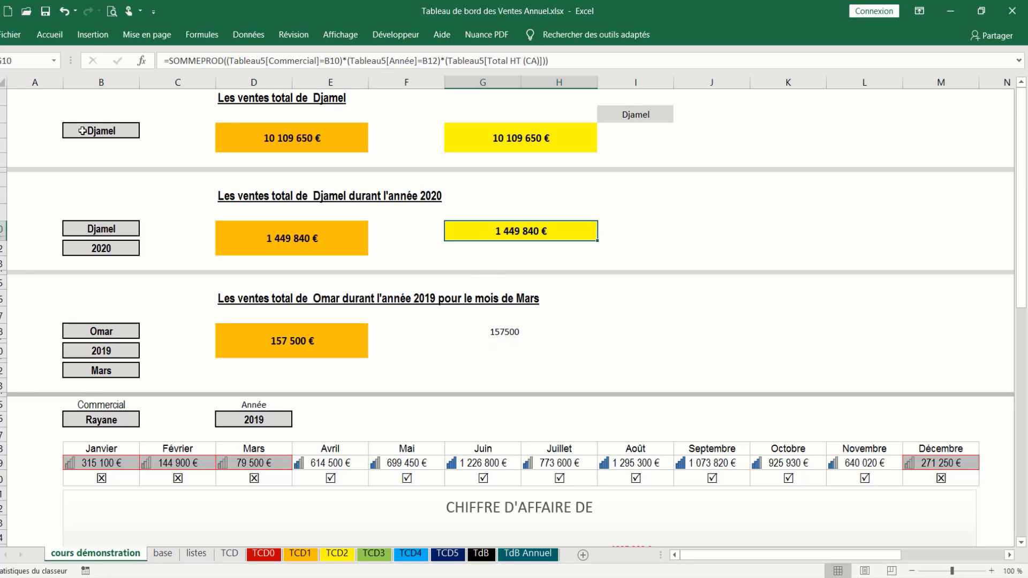
left_click(49, 35)
left_click(28, 89)
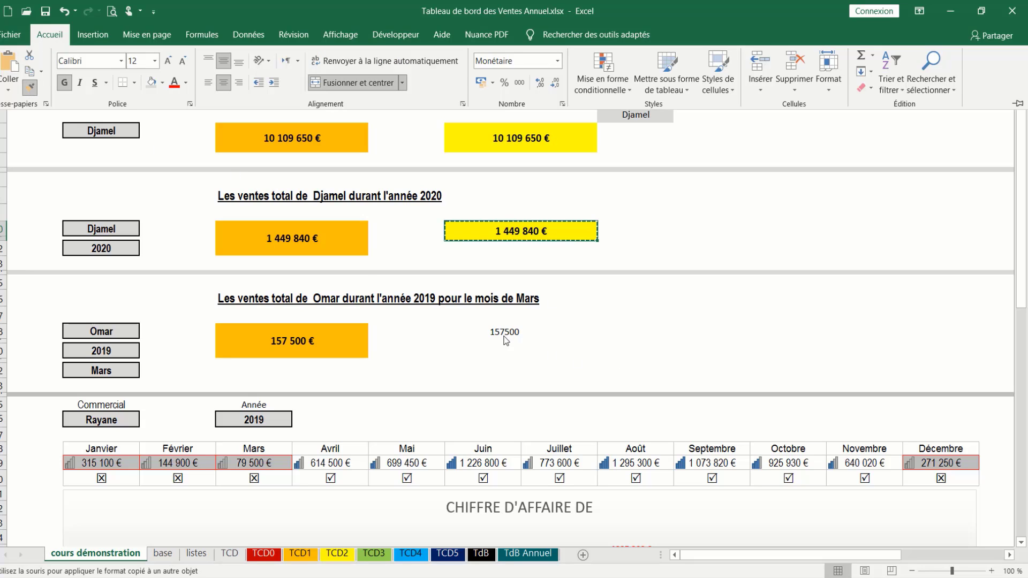
left_click(31, 88)
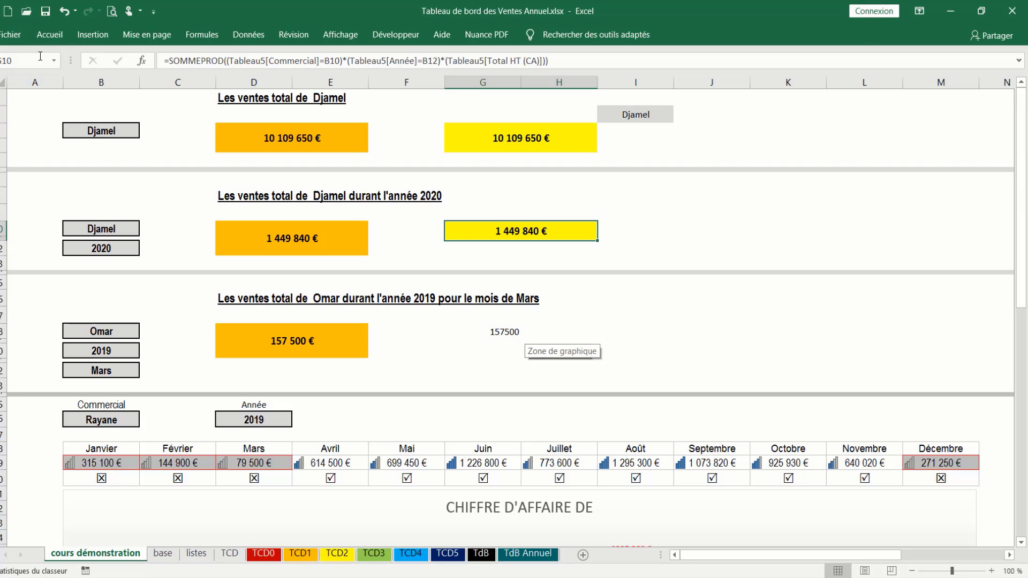
left_click(48, 35)
left_click(29, 90)
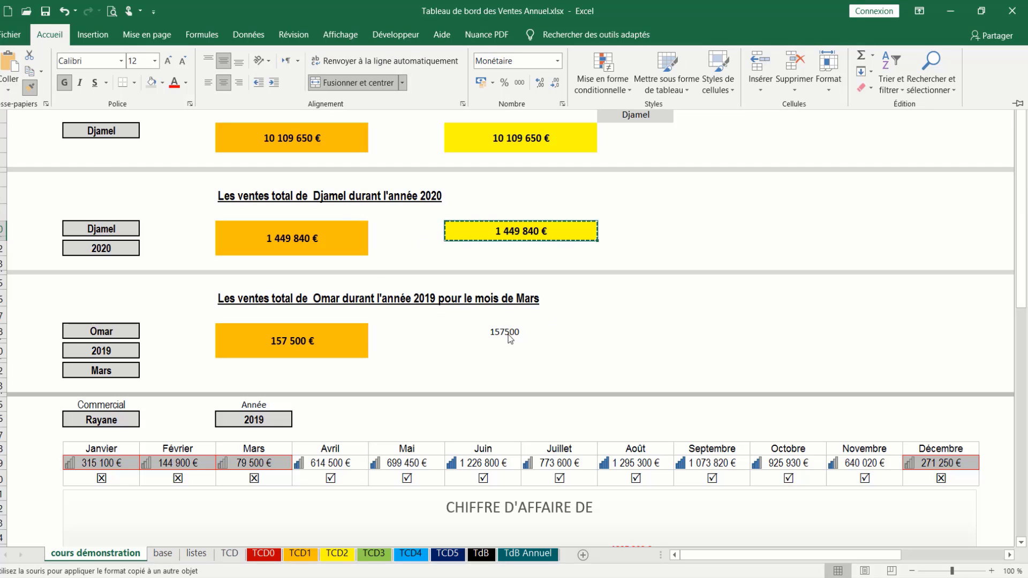
left_click(29, 88)
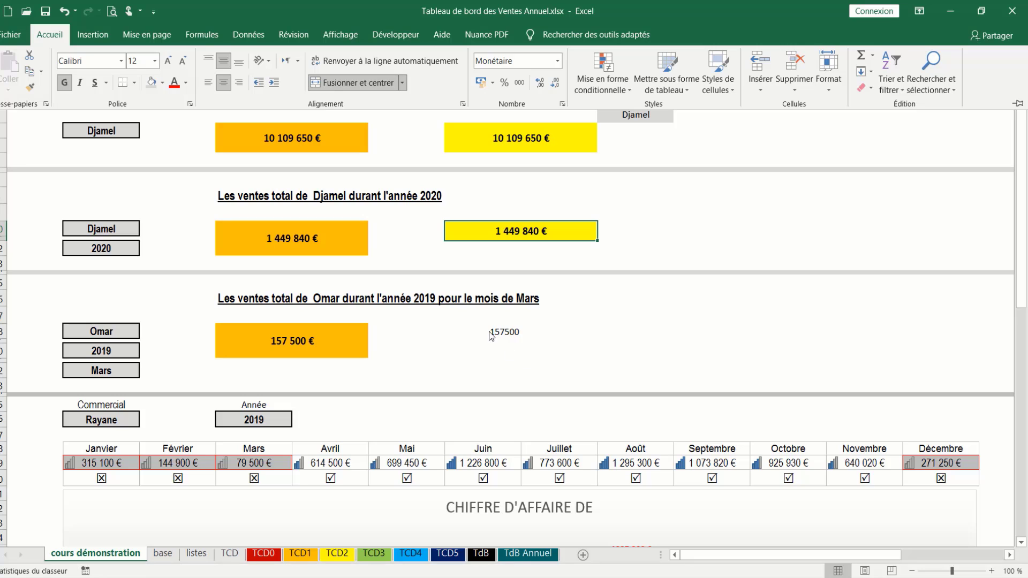
left_click(31, 88)
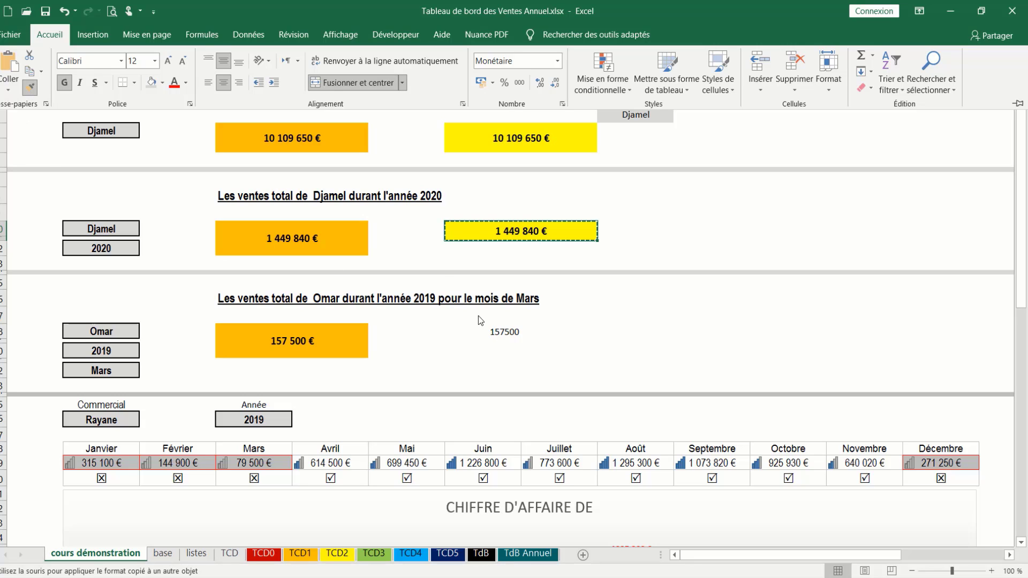
left_click(498, 338)
left_click(504, 333)
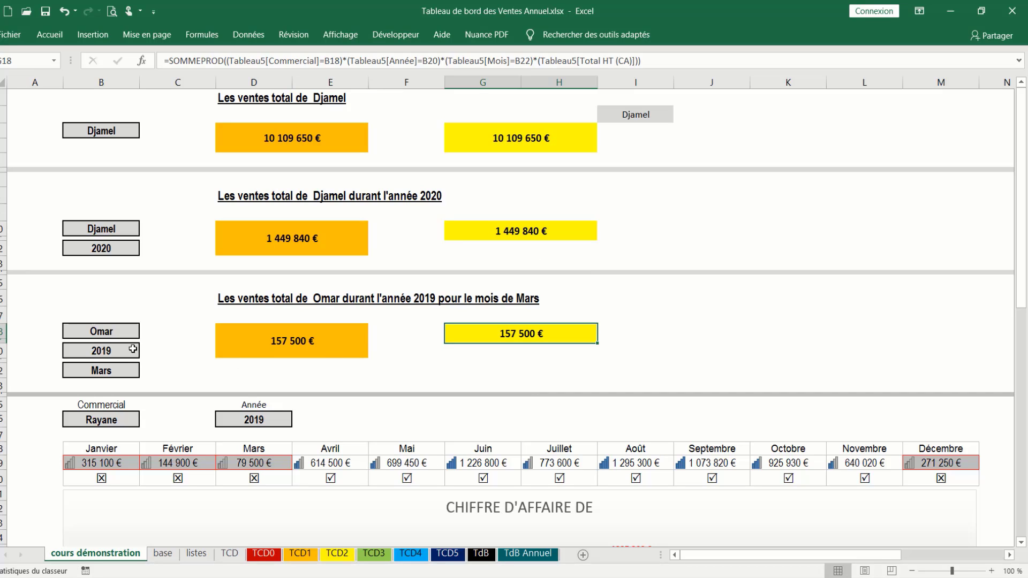
Test the monthly total by setting the month in B22 to Avril, Juin, Septembre, Novembre and Décembre in turn
left_click(113, 371)
left_click(145, 371)
left_click(117, 393)
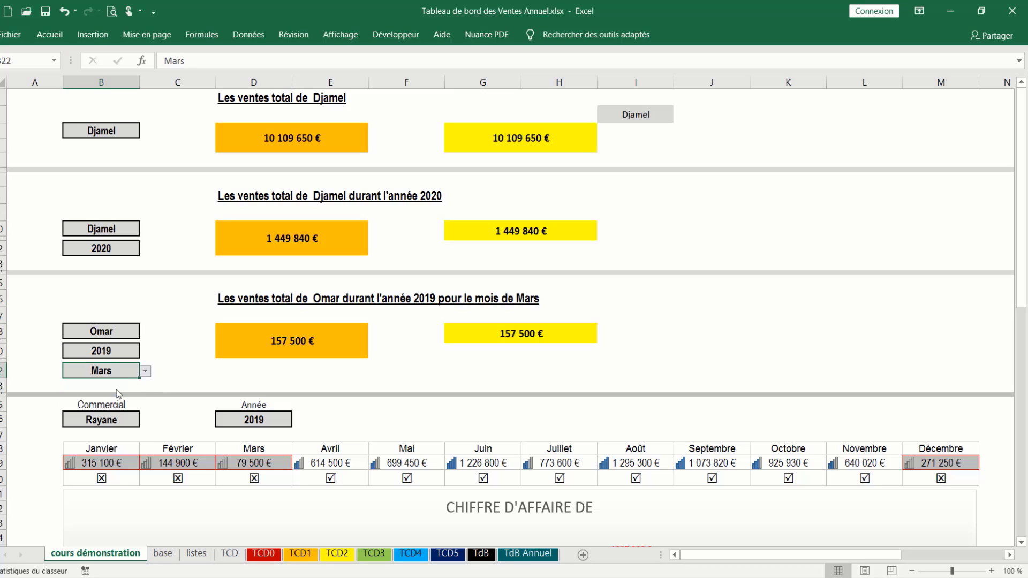
left_click(144, 372)
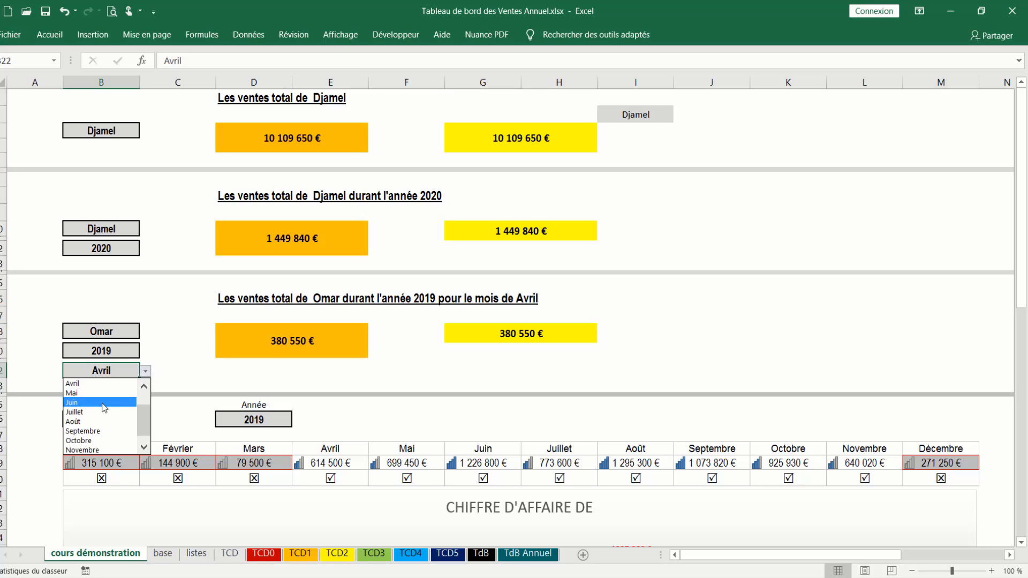
left_click(110, 403)
left_click(145, 372)
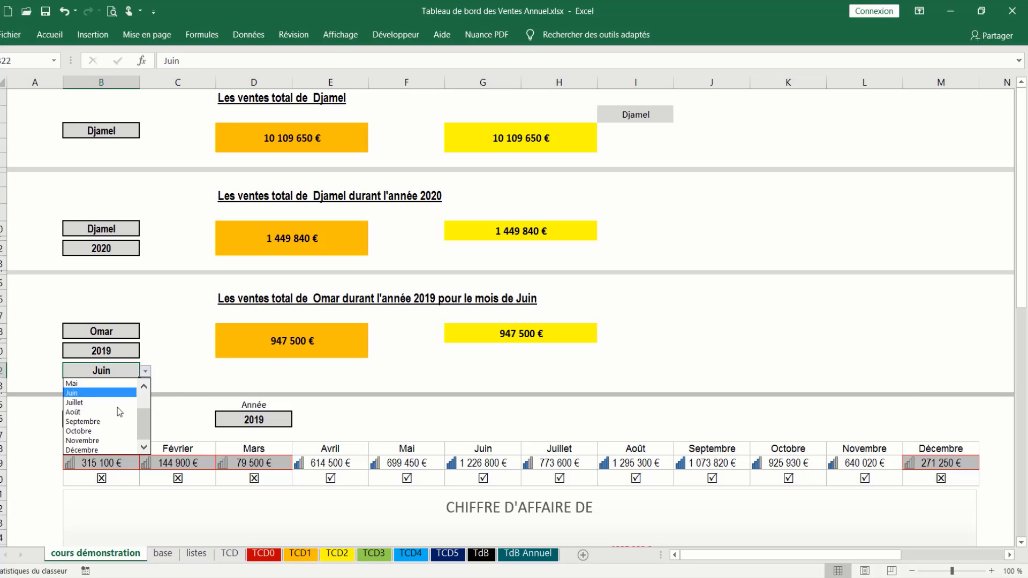
left_click(120, 427)
left_click(145, 372)
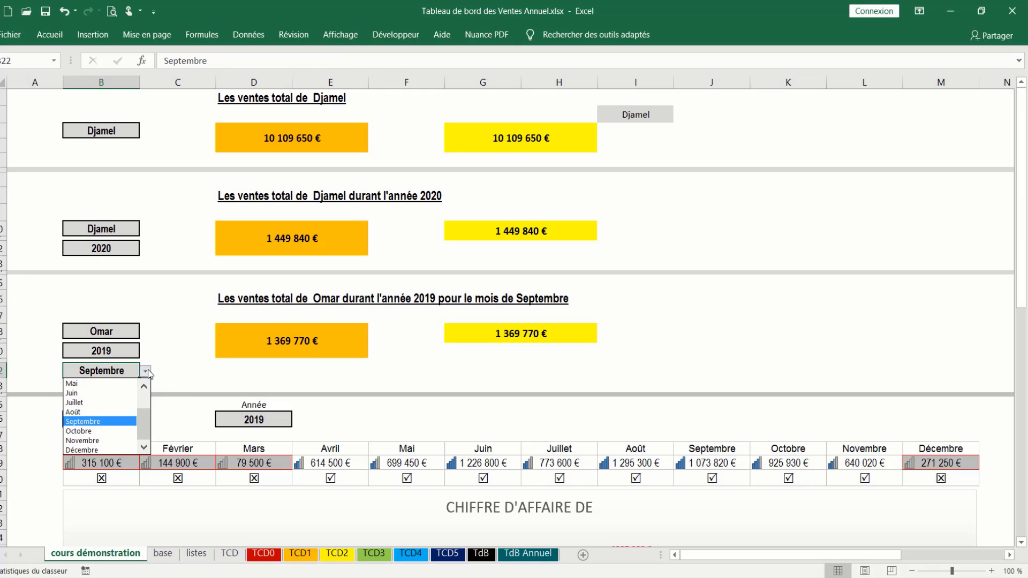
left_click(118, 442)
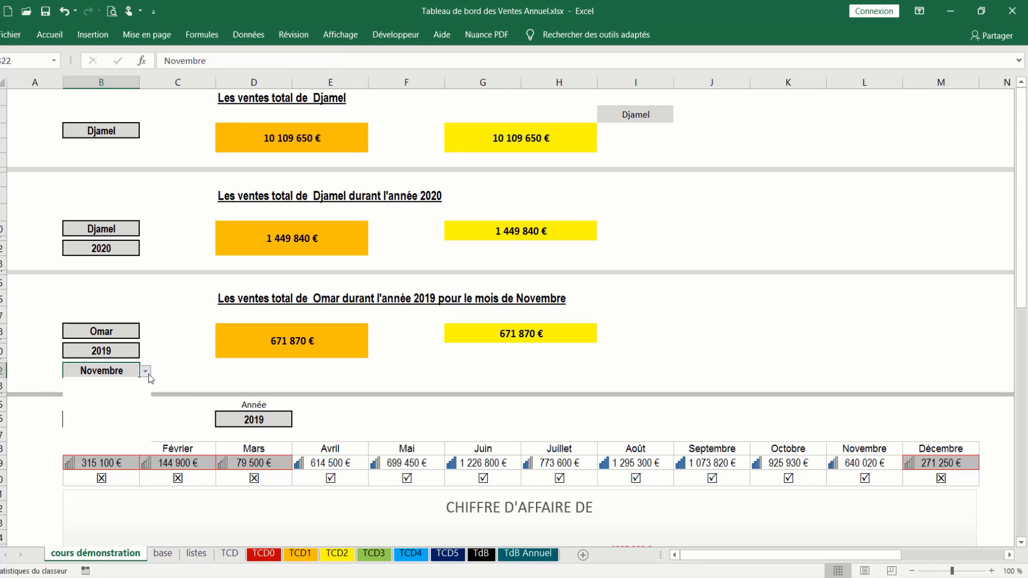
left_click(145, 372)
left_click(116, 452)
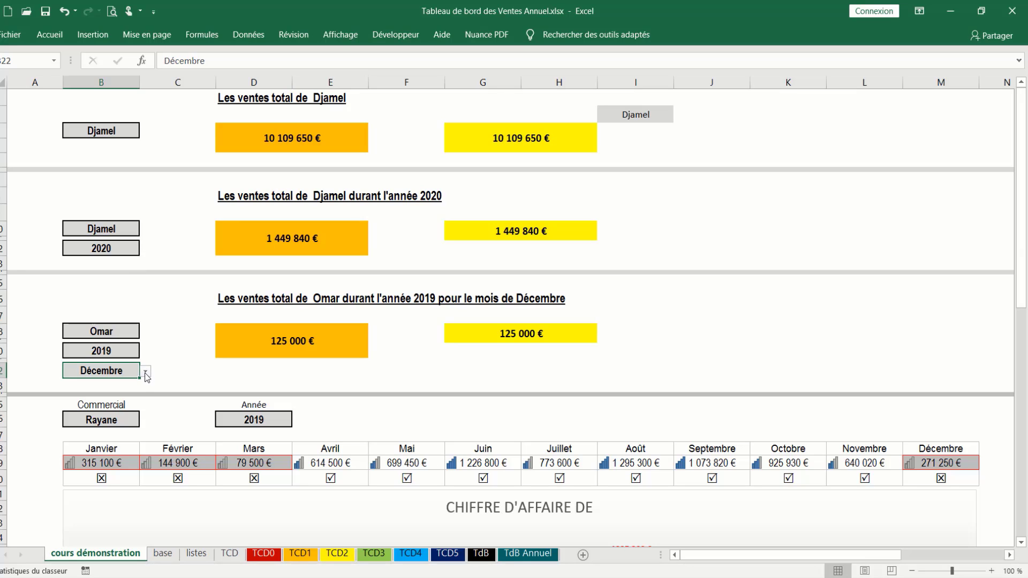
Set the year in B20 to 2020
left_click(113, 352)
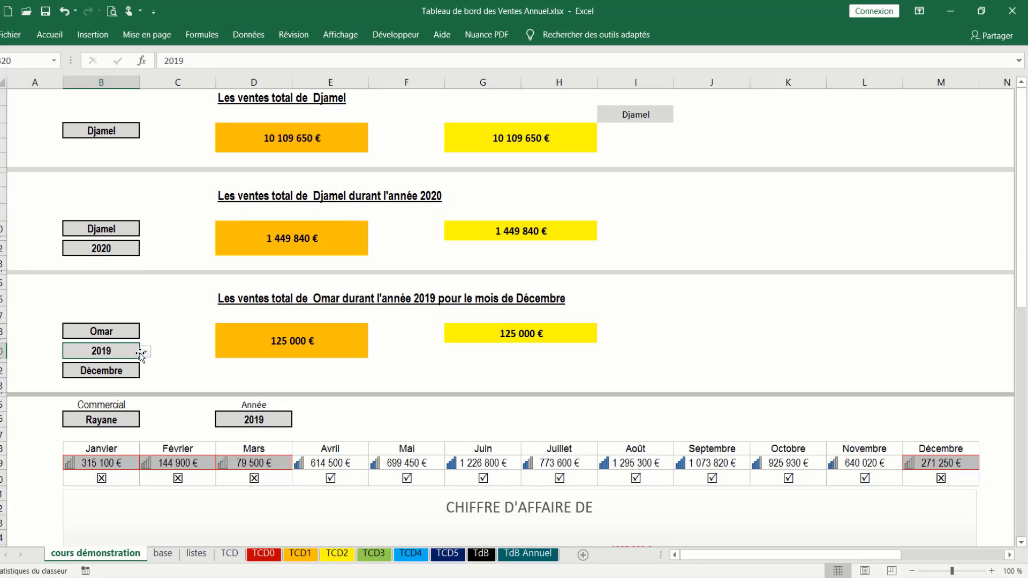
left_click(144, 352)
left_click(118, 375)
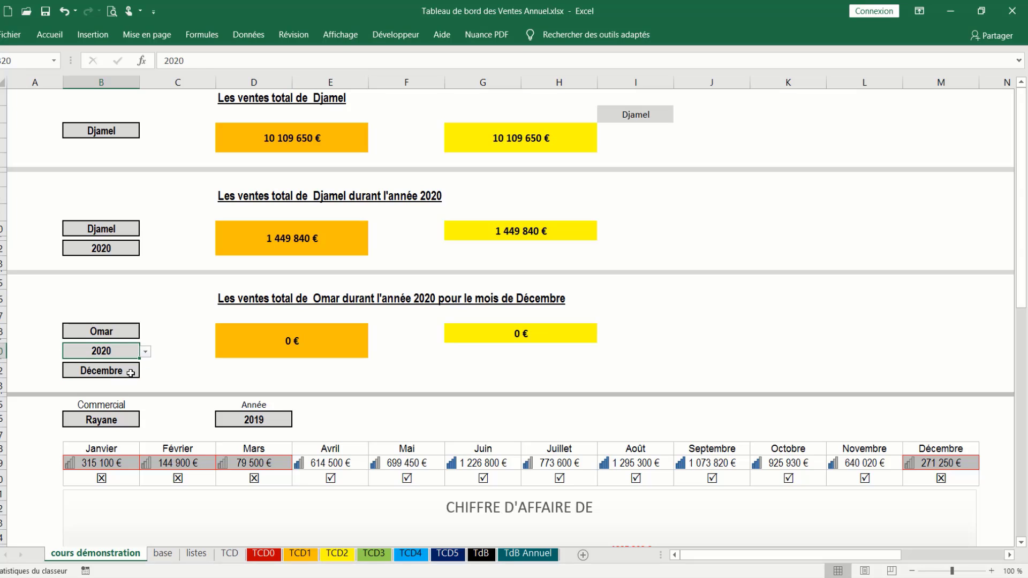
Test the 2020 total by setting the month in B22 to Mai, Janvier and Février in turn
left_click(131, 373)
left_click(145, 371)
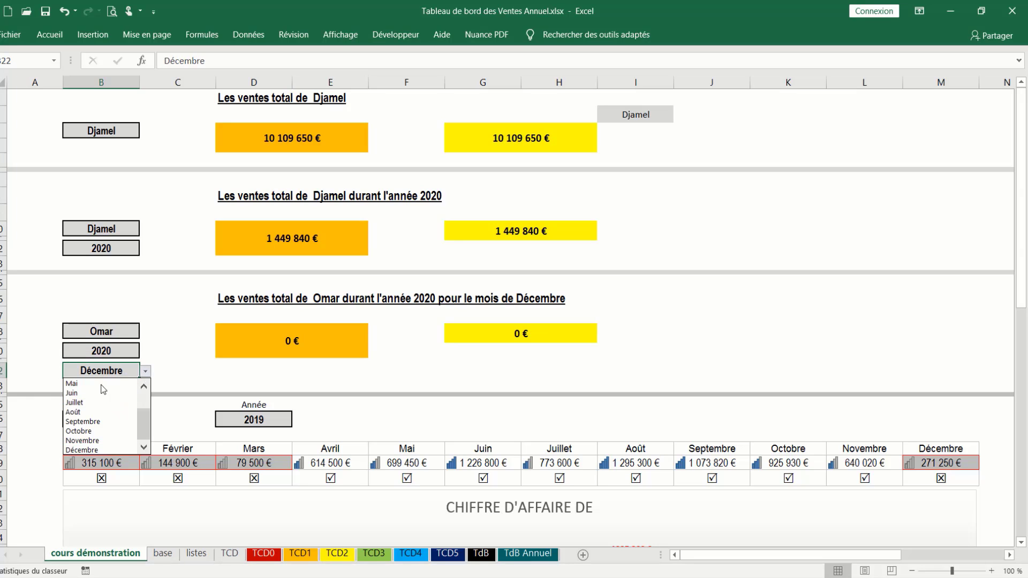
left_click(101, 384)
left_click(145, 372)
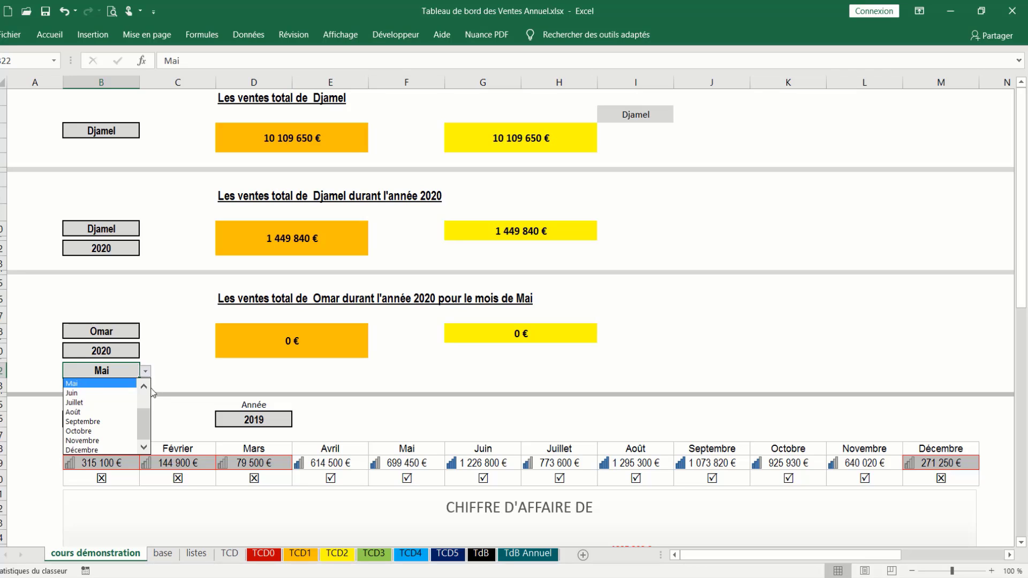
scroll(143, 418, "up", 2)
left_click(102, 383)
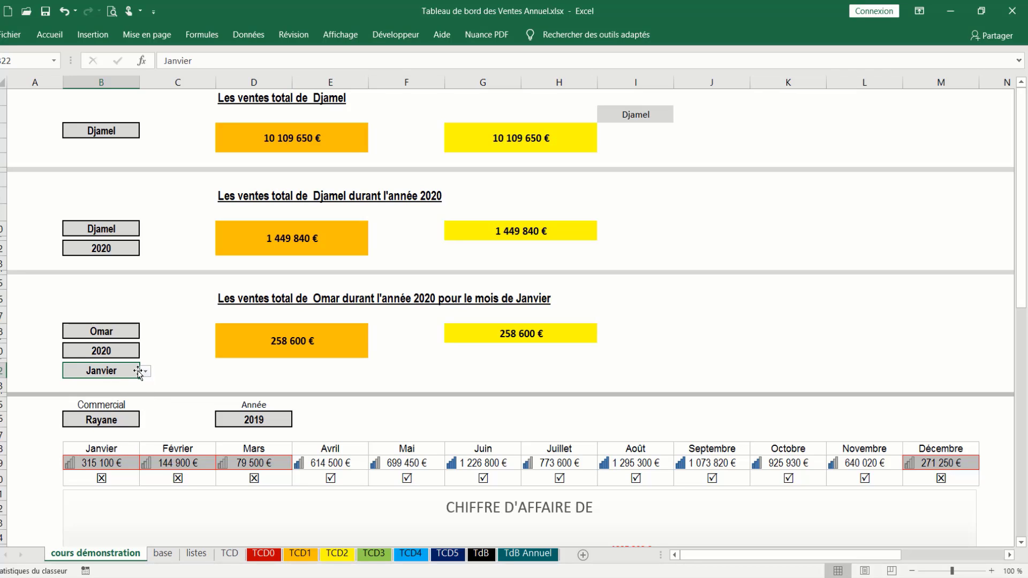
left_click(145, 371)
left_click(100, 397)
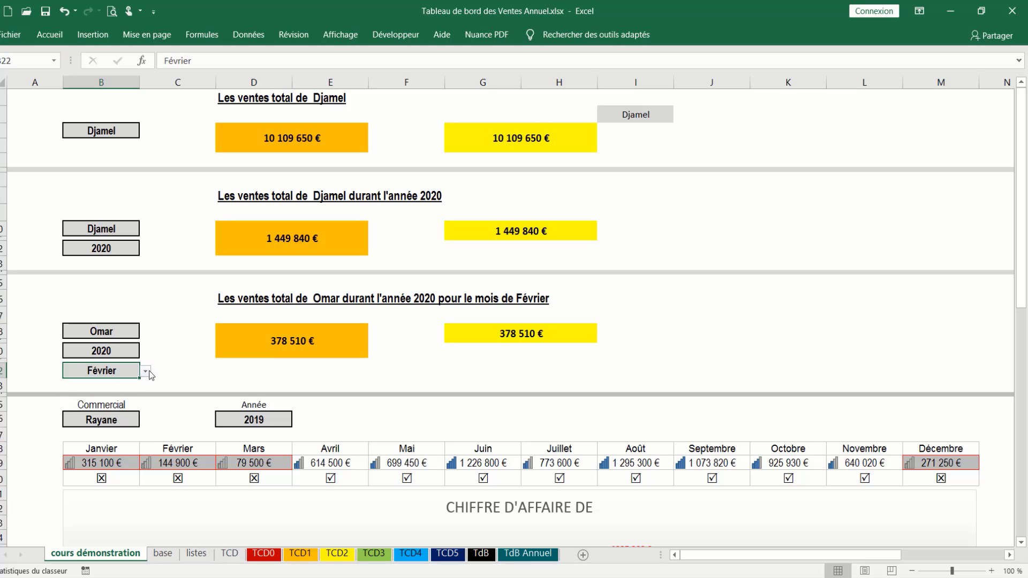
Set the month in B22 to Avril, to Mars and finally to Mai
left_click(145, 372)
left_click(101, 402)
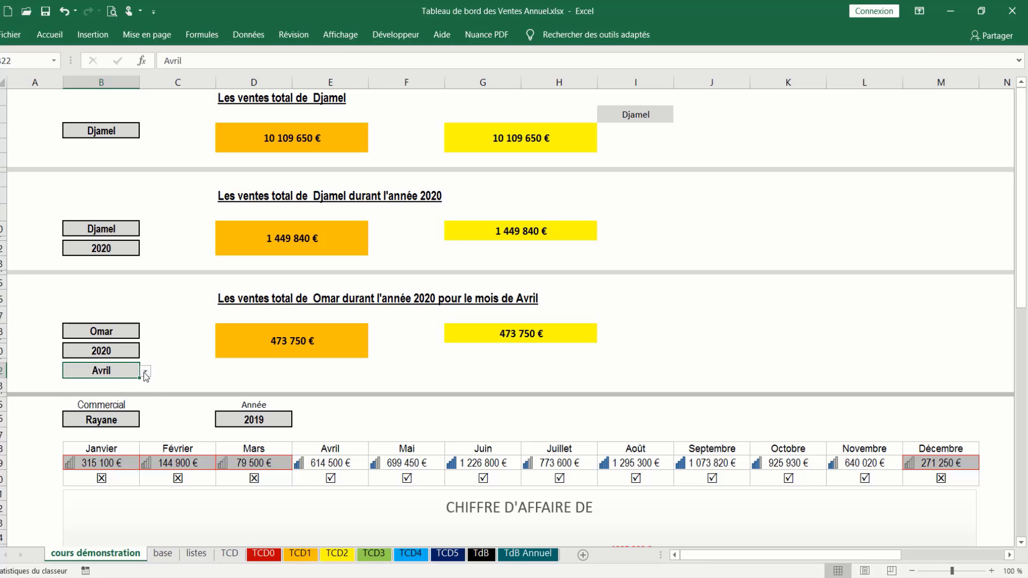
left_click(145, 371)
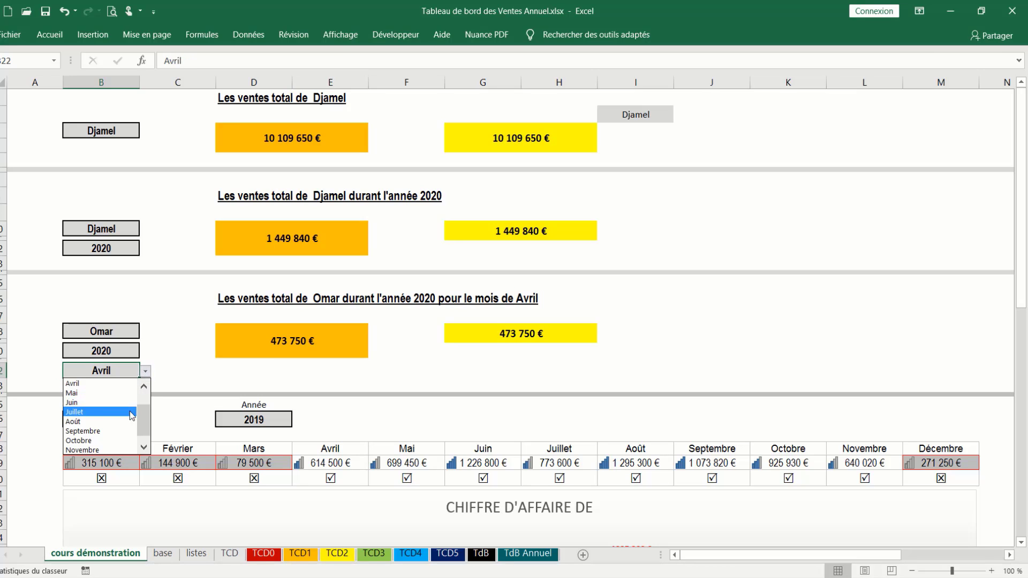
scroll(96, 421, "up", 1)
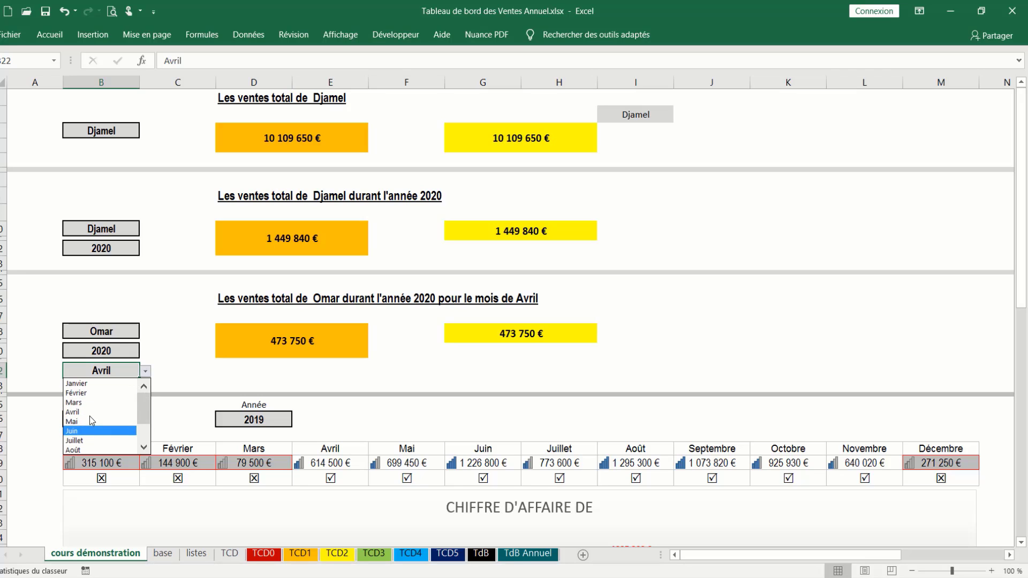
left_click(97, 402)
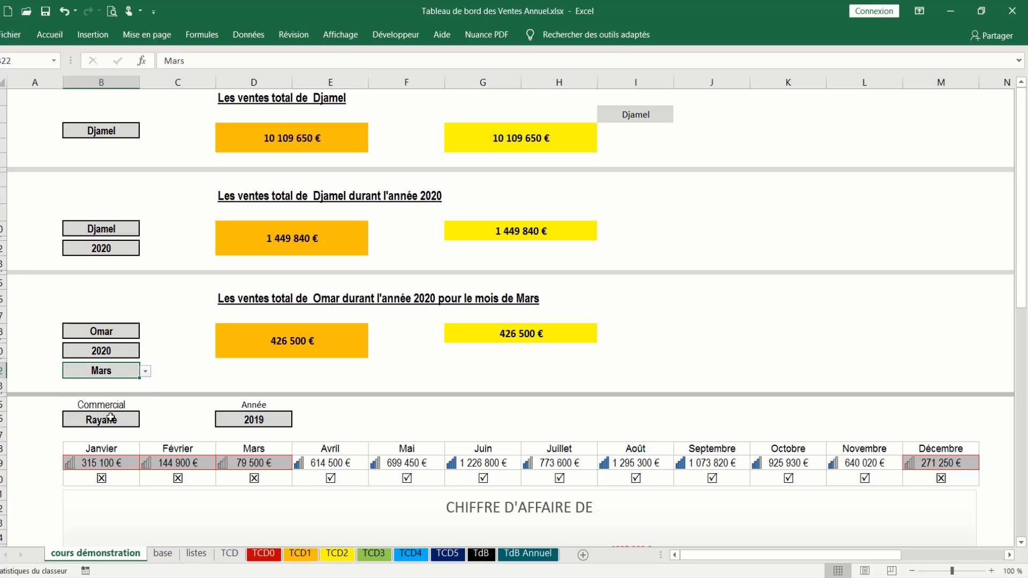
left_click(145, 371)
left_click(92, 405)
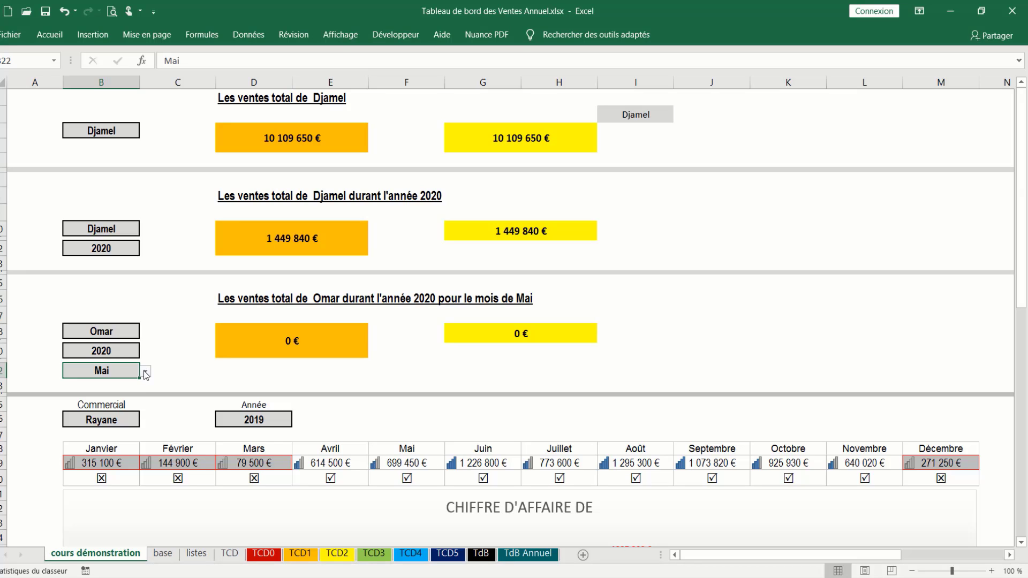
Choose the second salesperson in the Commercial list in B26, above the monthly sales table and chart
scroll(170, 358, "down", 2)
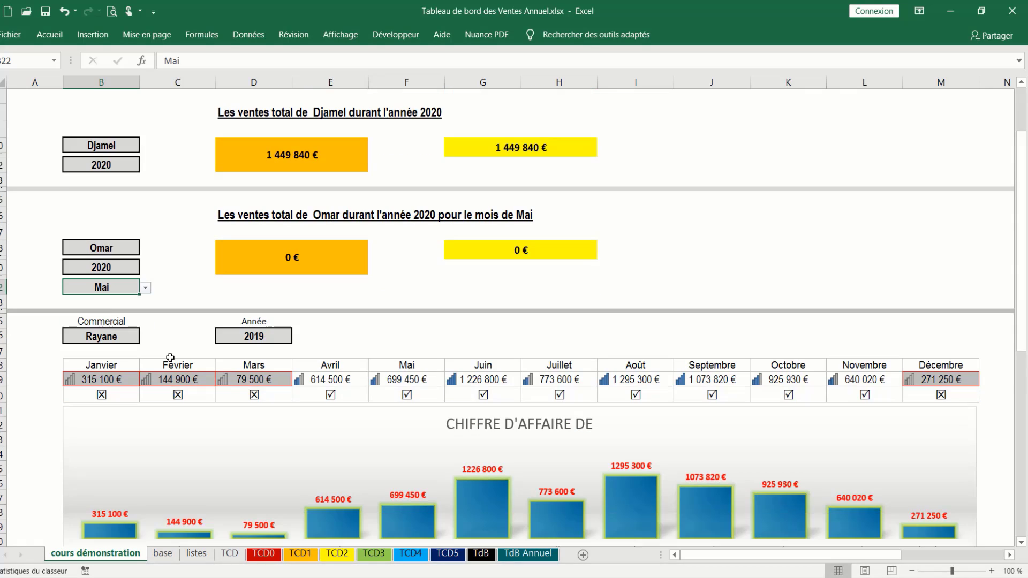
scroll(170, 357, "down", 1)
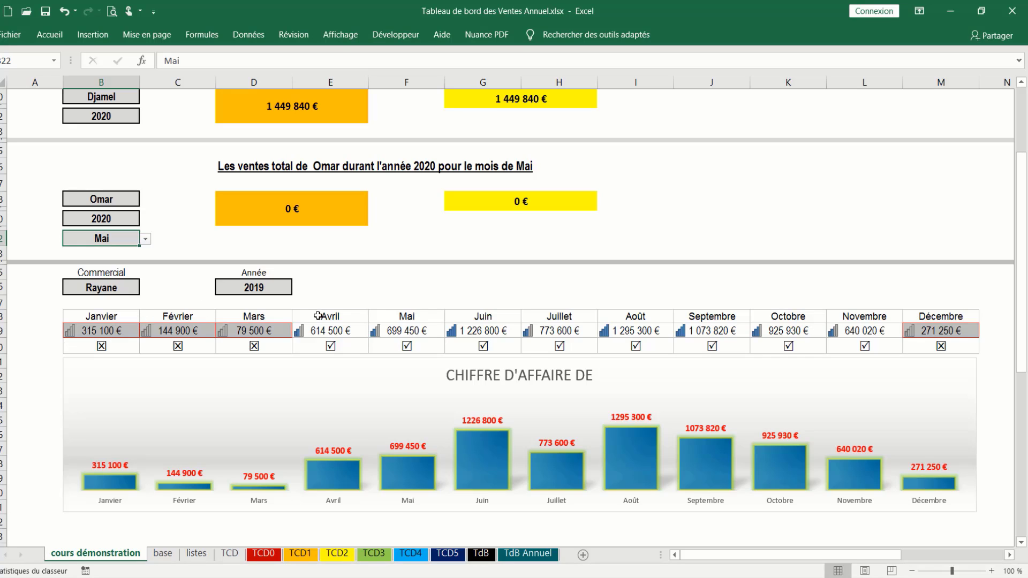
left_click(131, 289)
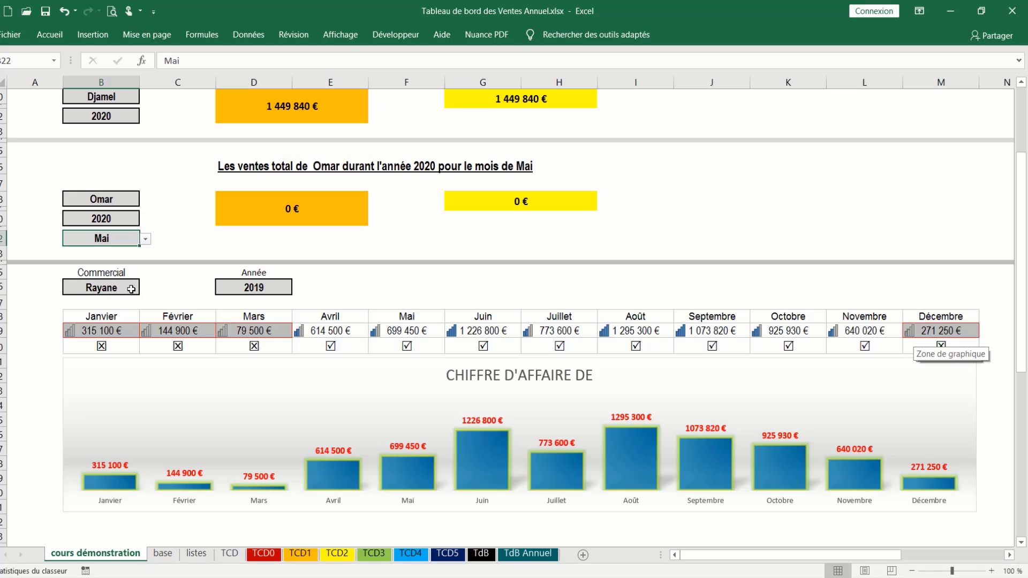
left_click(145, 289)
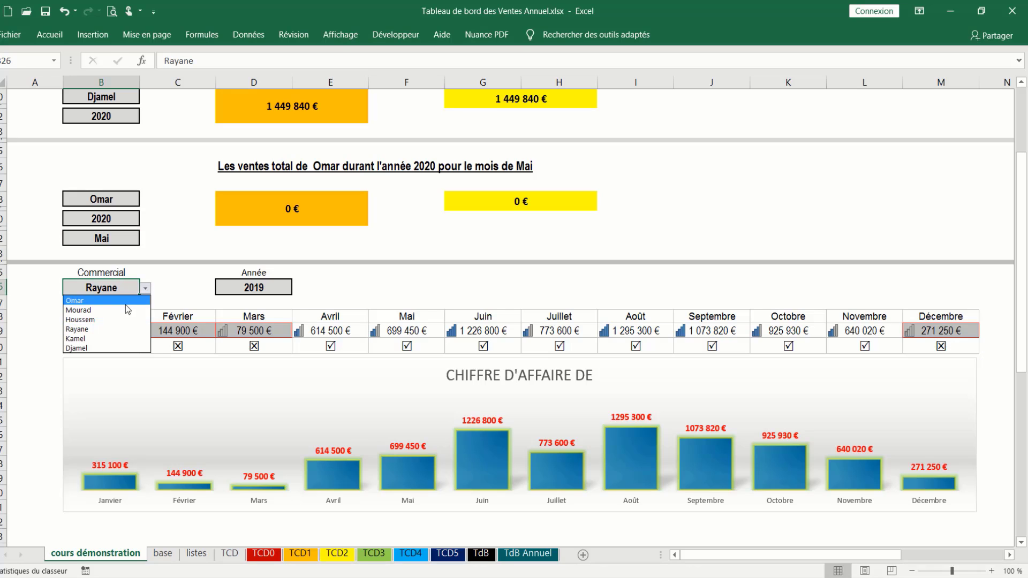
left_click(127, 310)
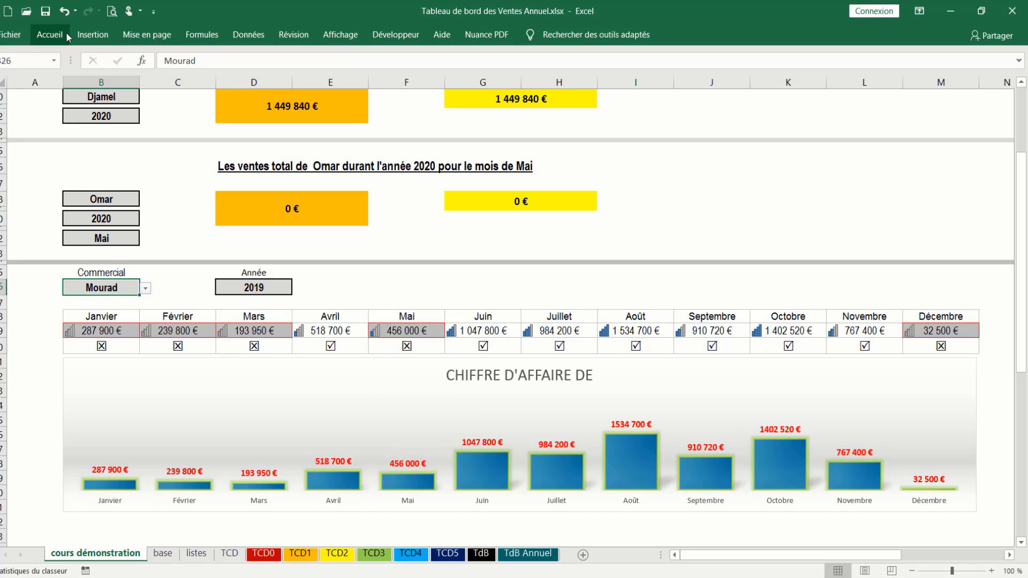
Examine the conditional formatting icon sets available for the monthly totals in B29:M29, and inspect the check-mark formulas in row 30
left_click(49, 40)
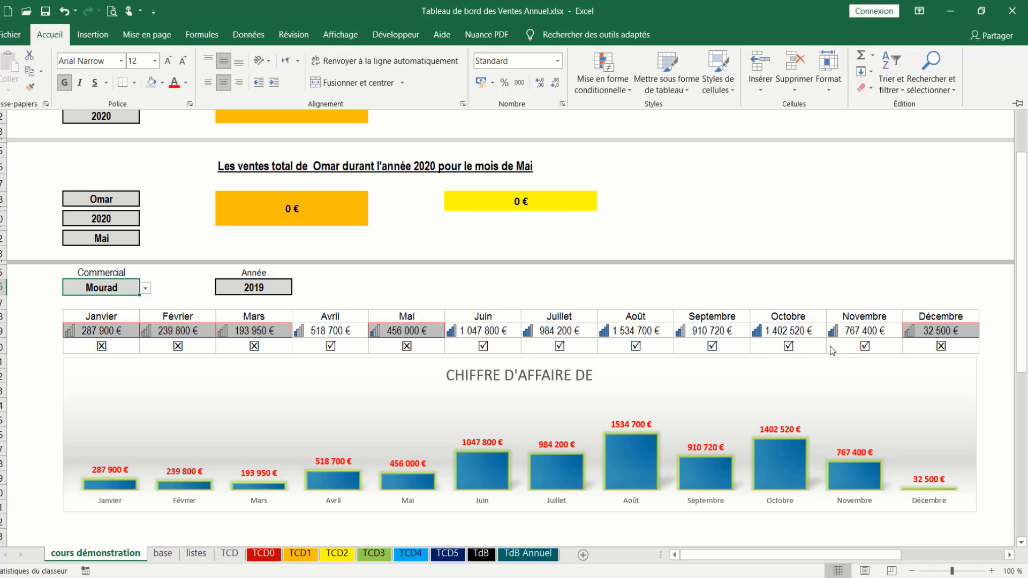
left_click(85, 334)
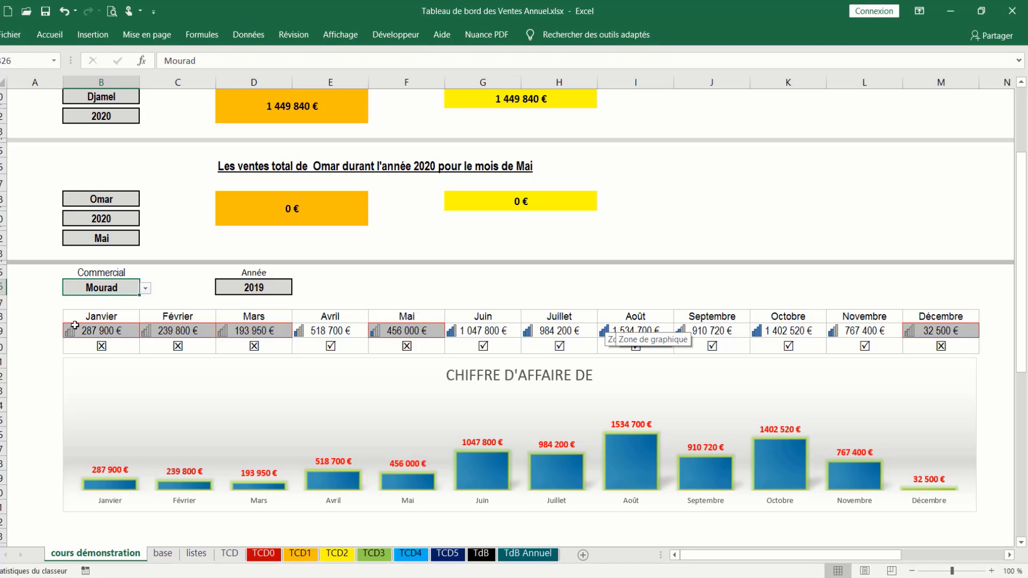
left_click_drag(75, 329, 941, 331)
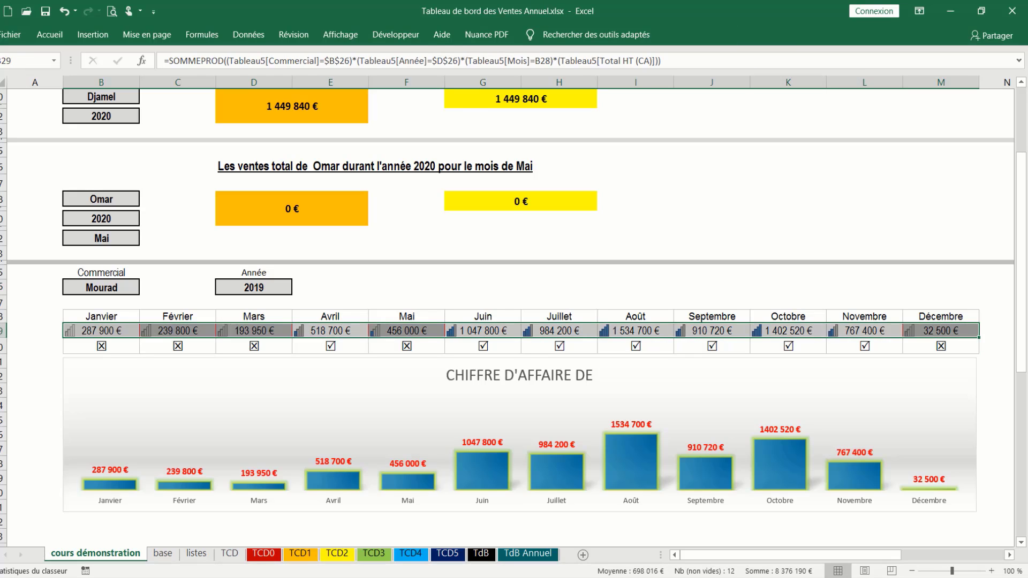
left_click(49, 34)
left_click(628, 86)
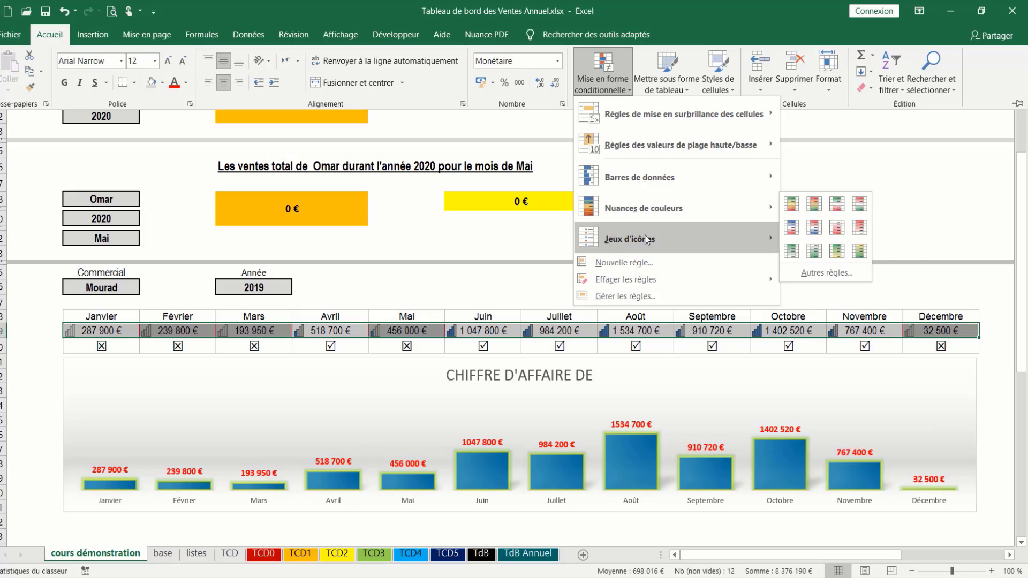
mouse_move(647, 239)
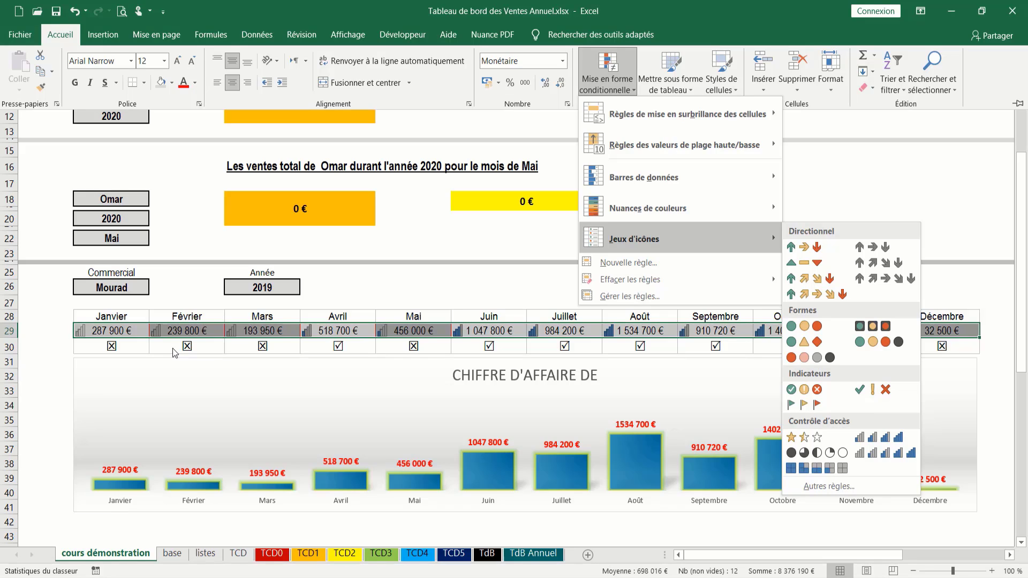
left_click(1016, 309)
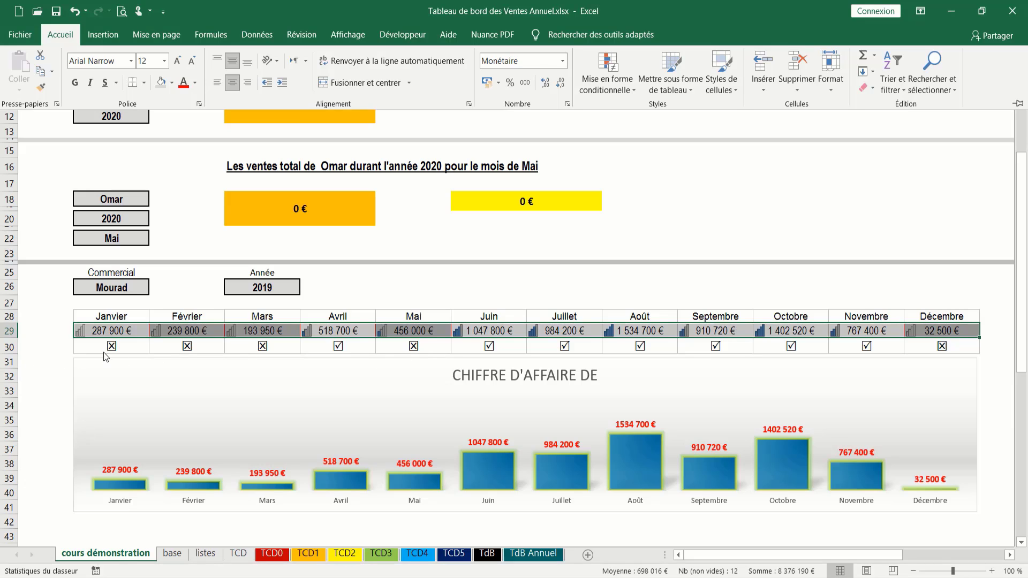
key("ctrl+F1")
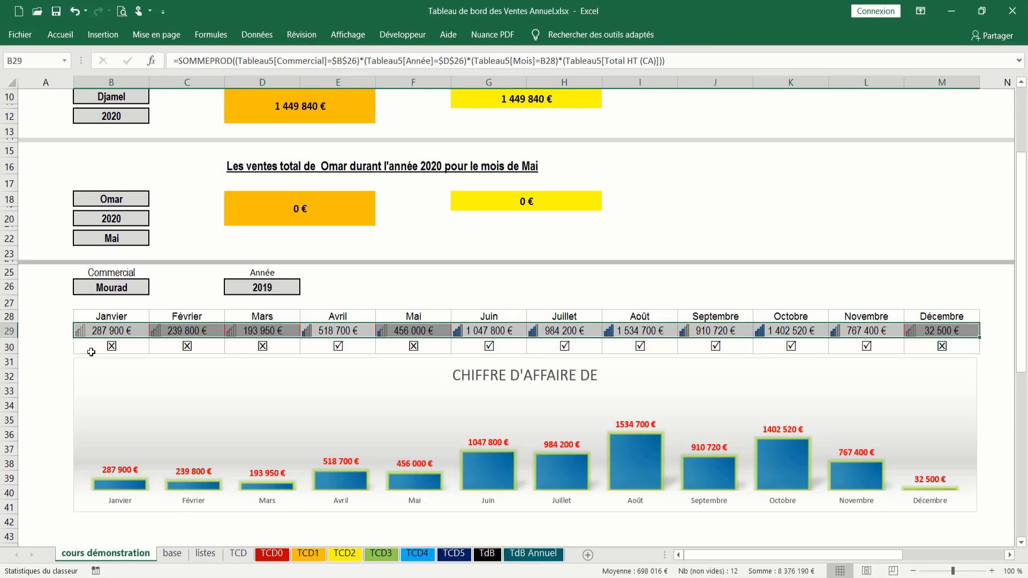
left_click_drag(91, 352, 935, 357)
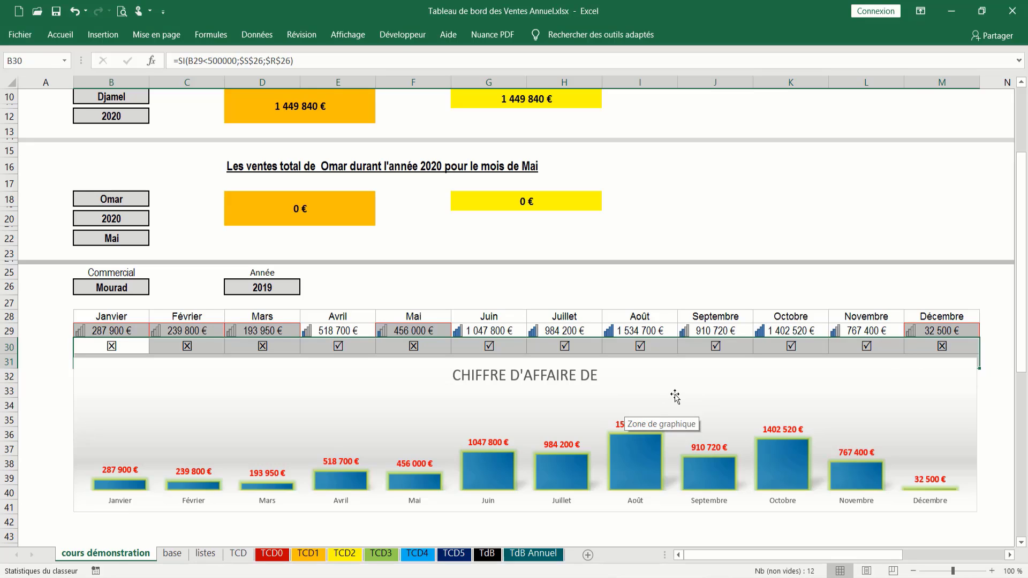
Enlarge the plot area of the monthly sales chart upward, to just below the chart title
left_click(166, 452)
left_click(170, 434)
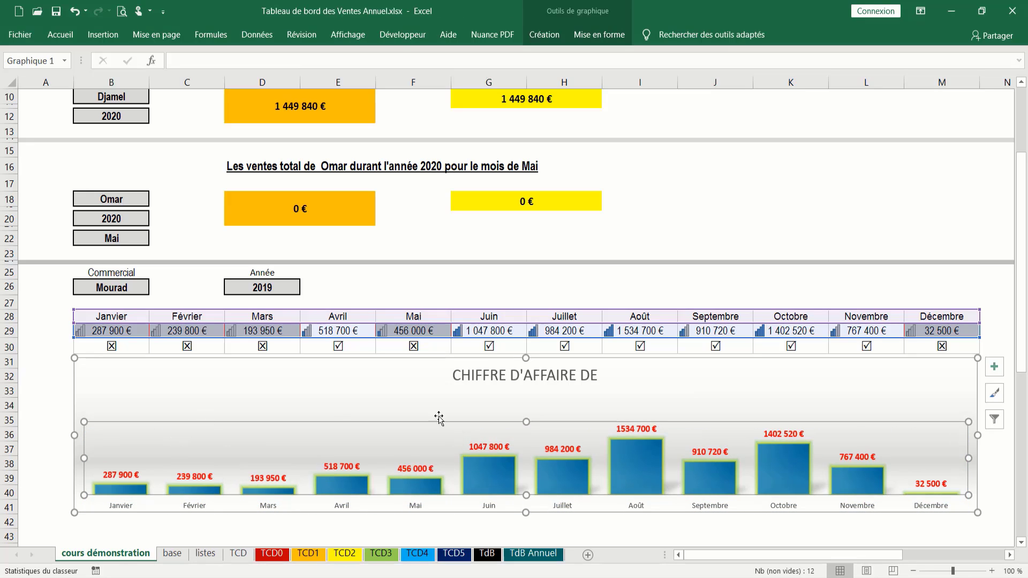
left_click_drag(527, 422, 527, 390)
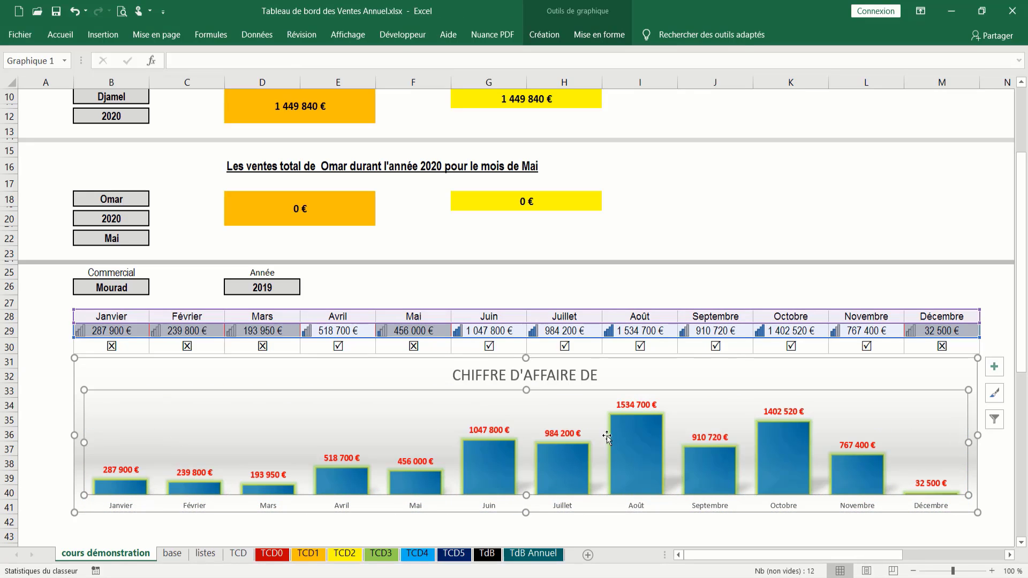
Delete the word DE from the chart title so that it reads CHIFFRE D'AFFAIRE
left_click(595, 376)
double_click(589, 376)
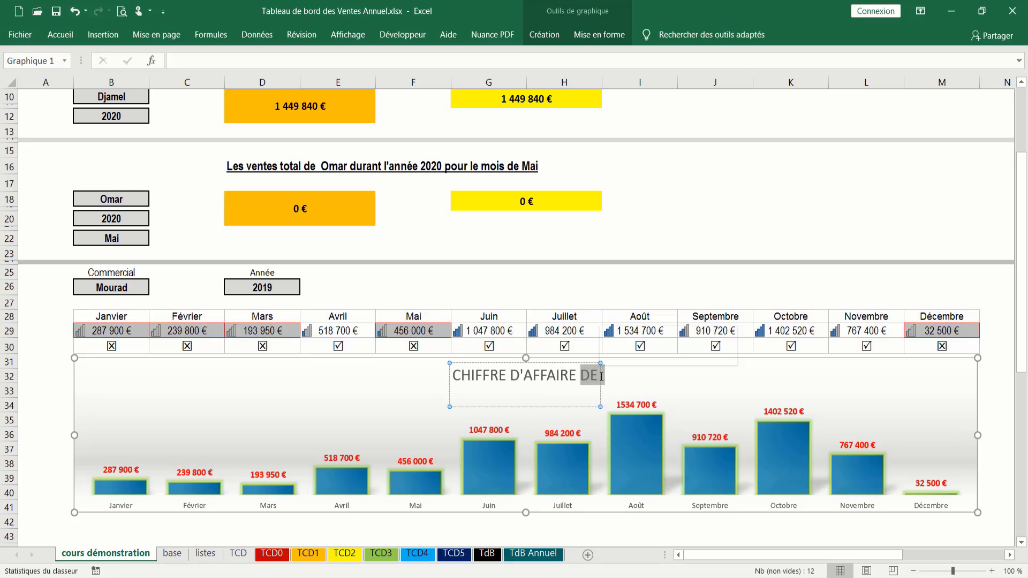
key("BackSpace")
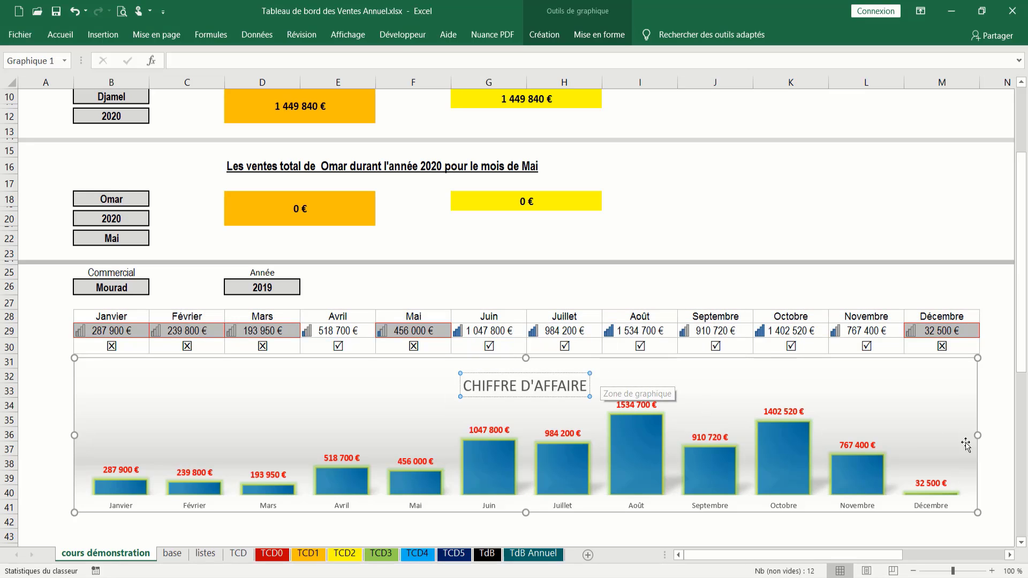
Test the monthly table and chart by choosing the first and second salespeople in turn in the Commercial list in B26
scroll(1003, 400, "down", 10)
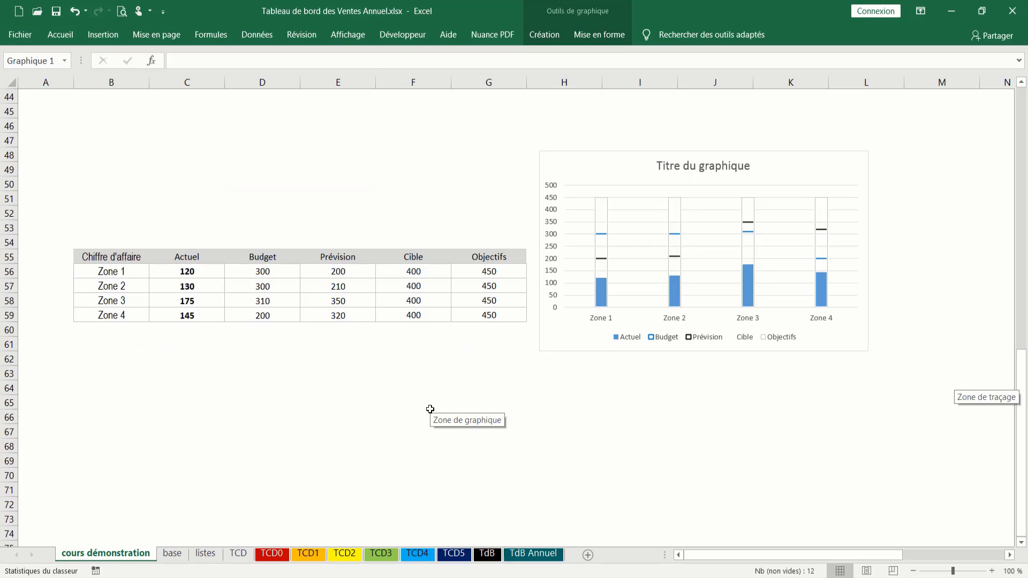
scroll(430, 409, "up", 10)
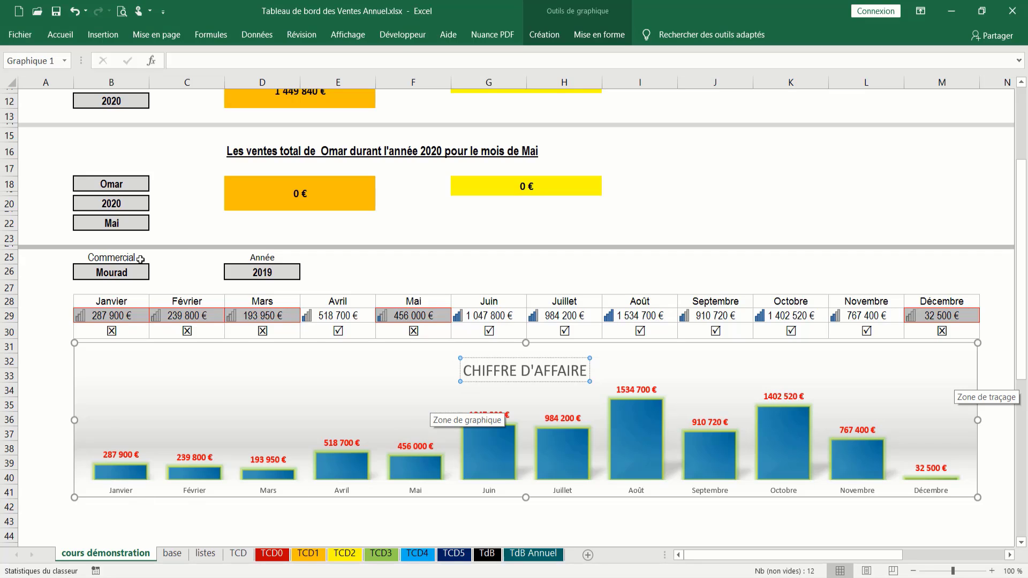
left_click(128, 272)
left_click(156, 274)
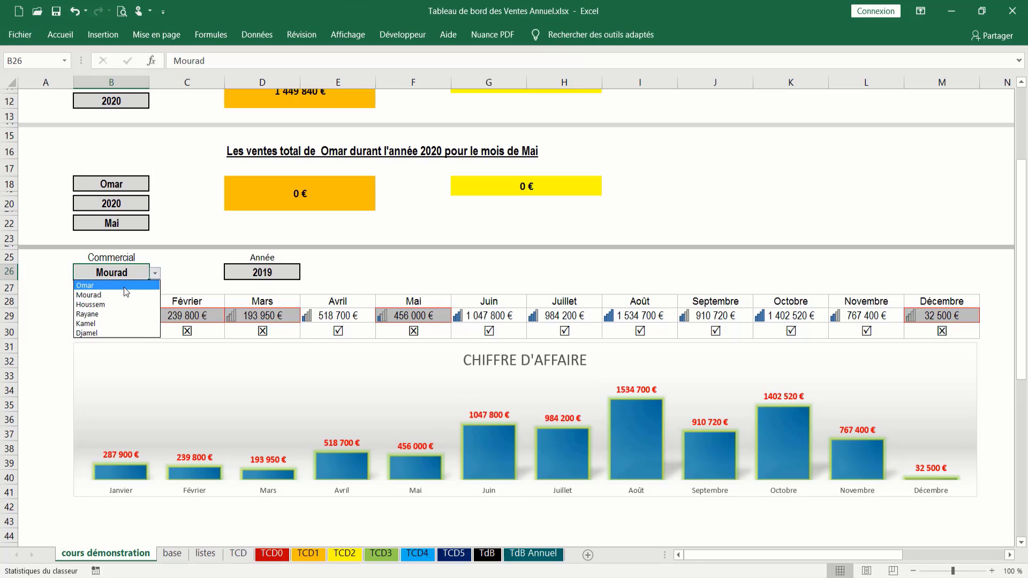
left_click(136, 286)
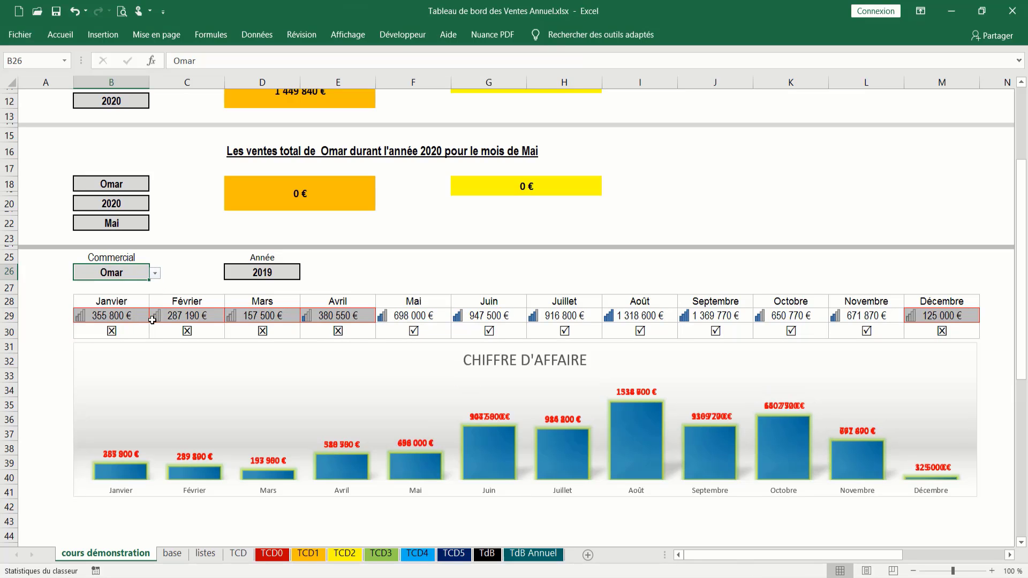
left_click(155, 274)
left_click(143, 294)
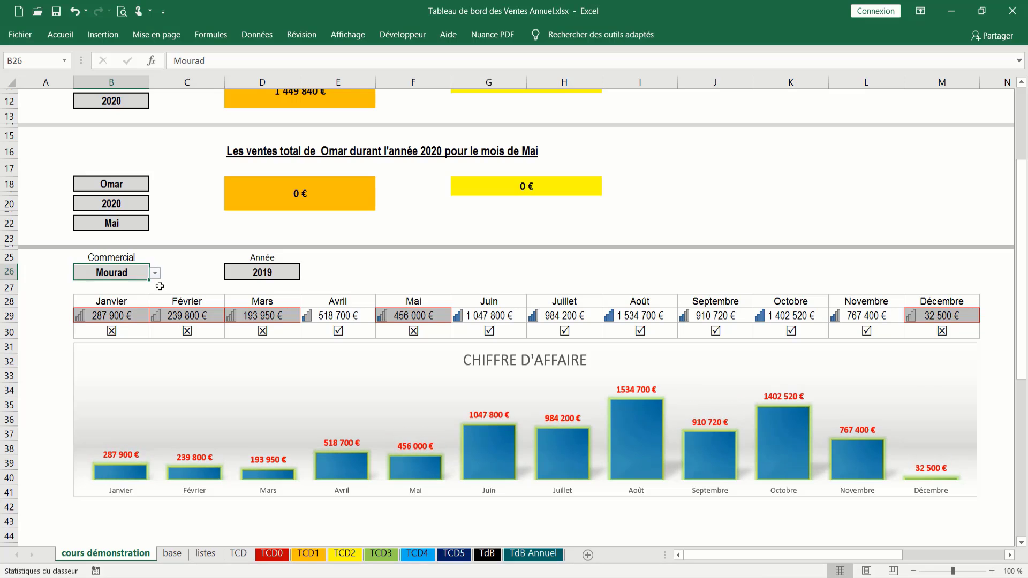
Switch the Commercial selection in B26 to the third, the fifth and finally the last salesperson in the list
left_click(154, 277)
left_click(128, 302)
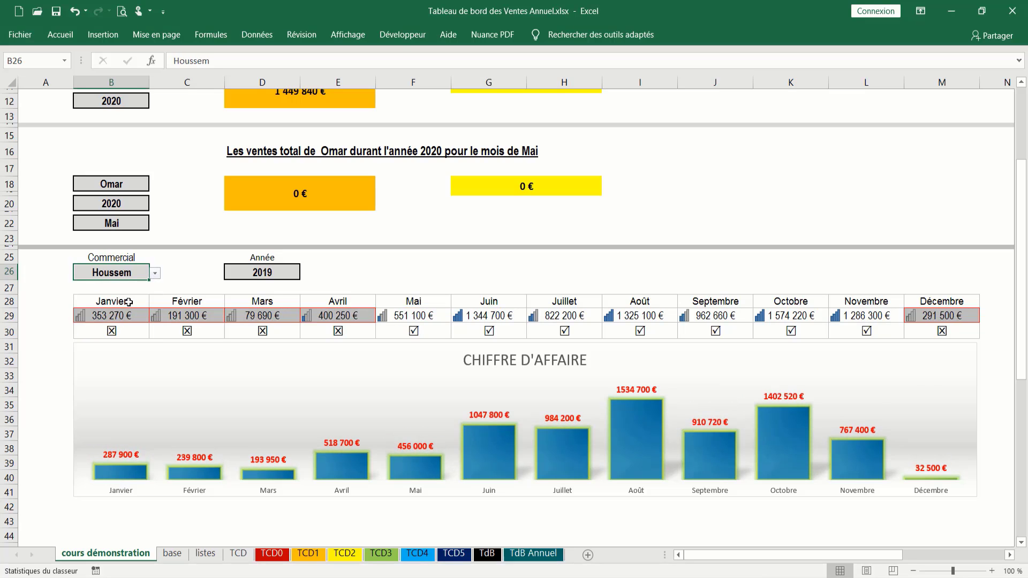
left_click(155, 274)
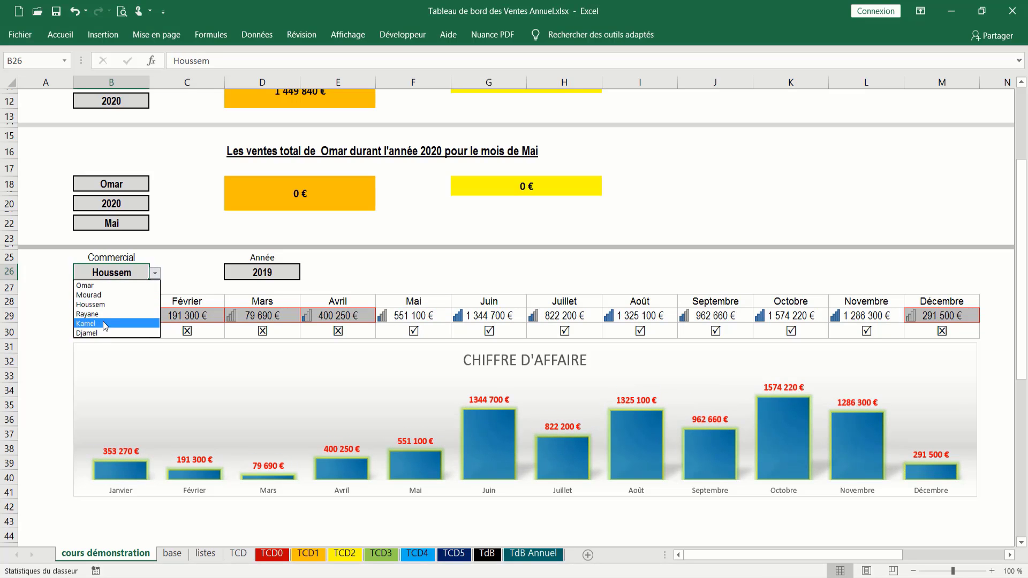
left_click(104, 324)
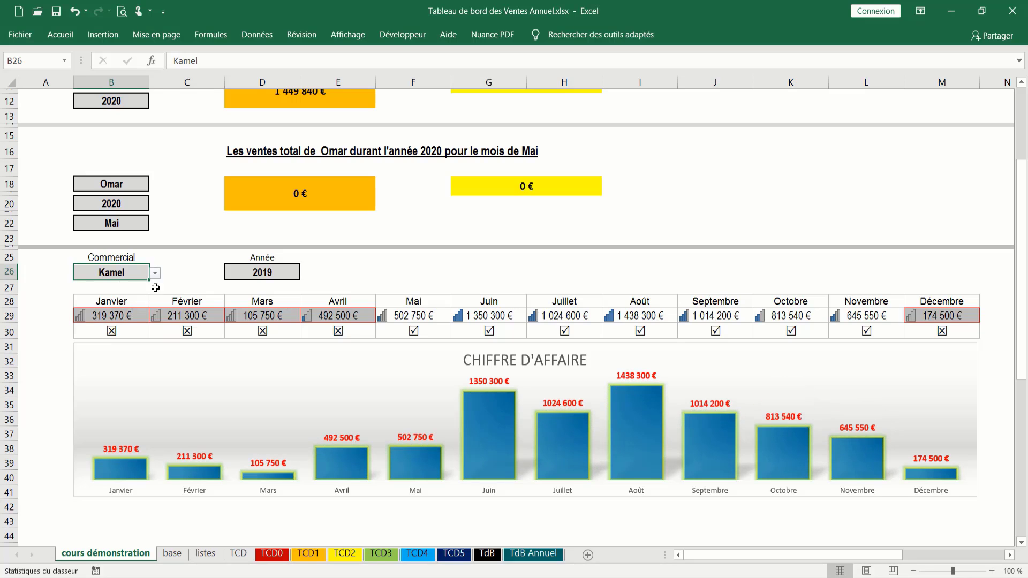
left_click(155, 274)
left_click(102, 328)
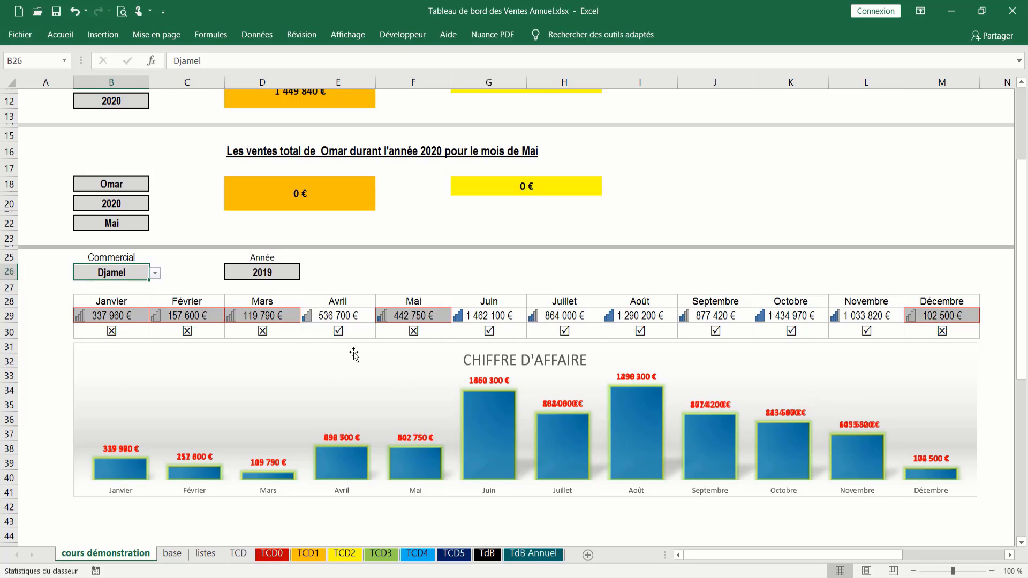